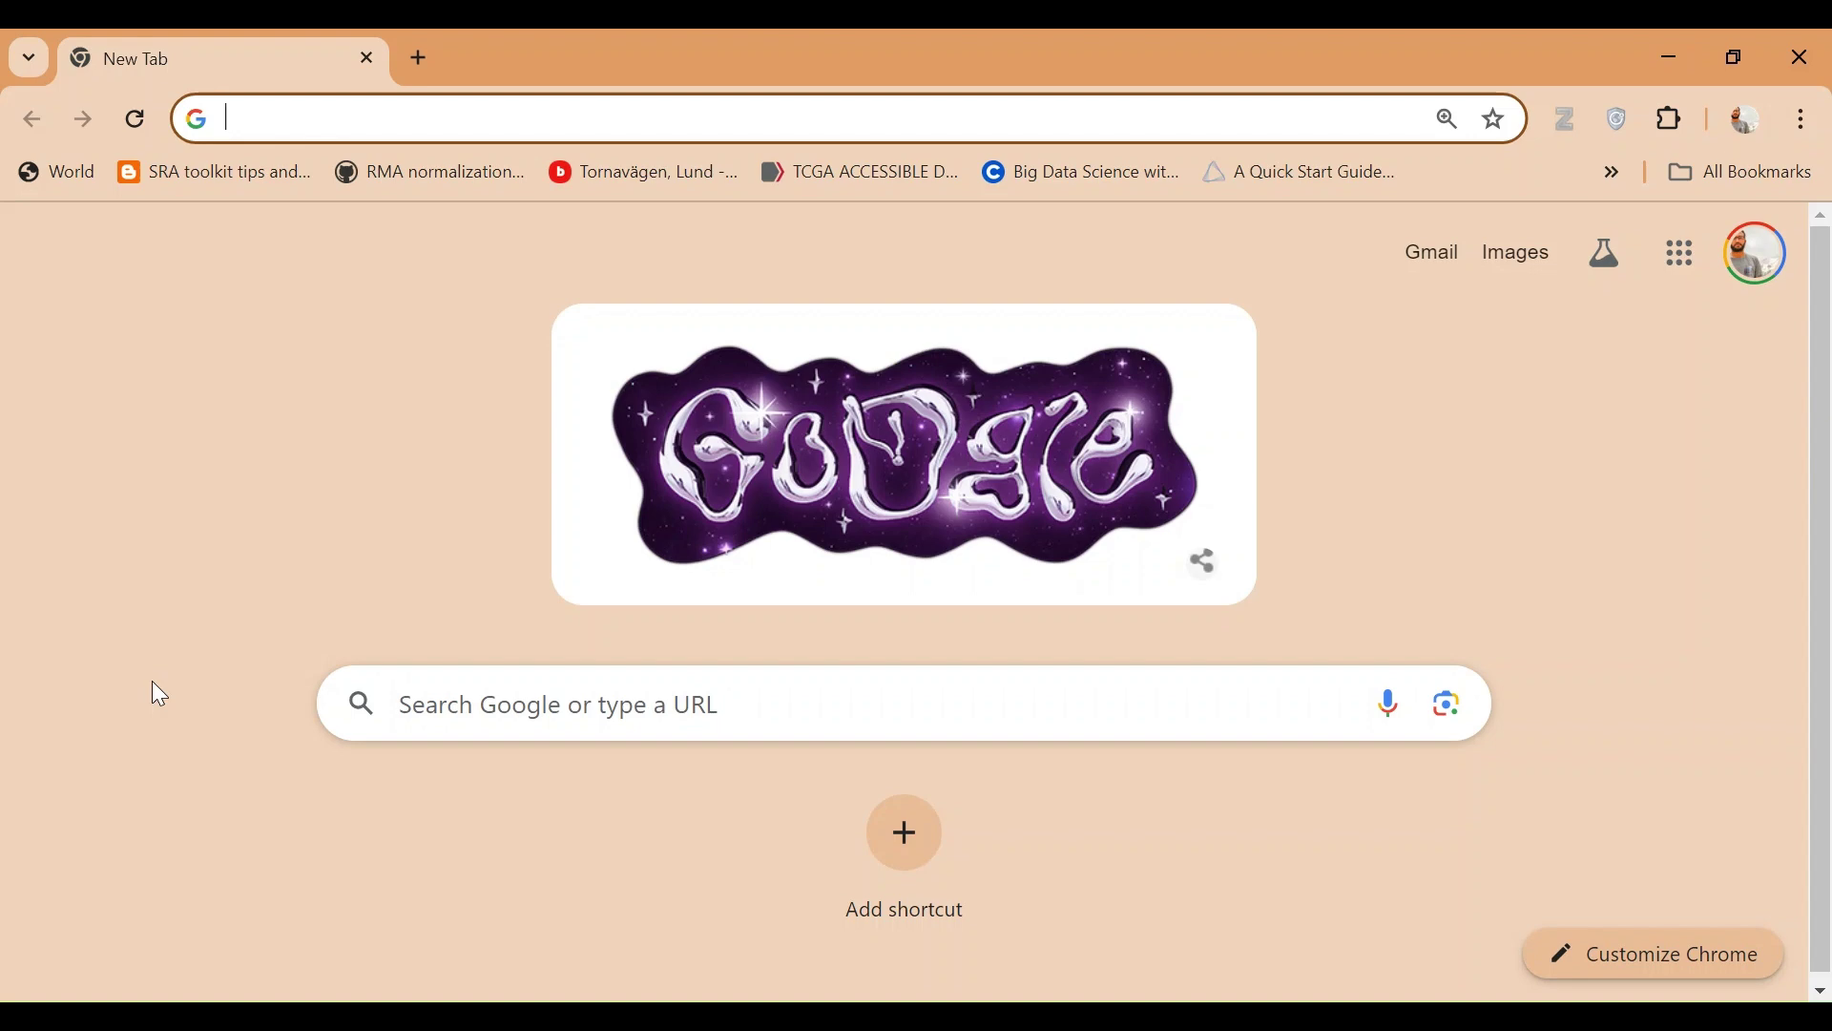
Load napkin.ai and scroll through its landing-page sections on turning text into visuals.
text(napkin.ai)
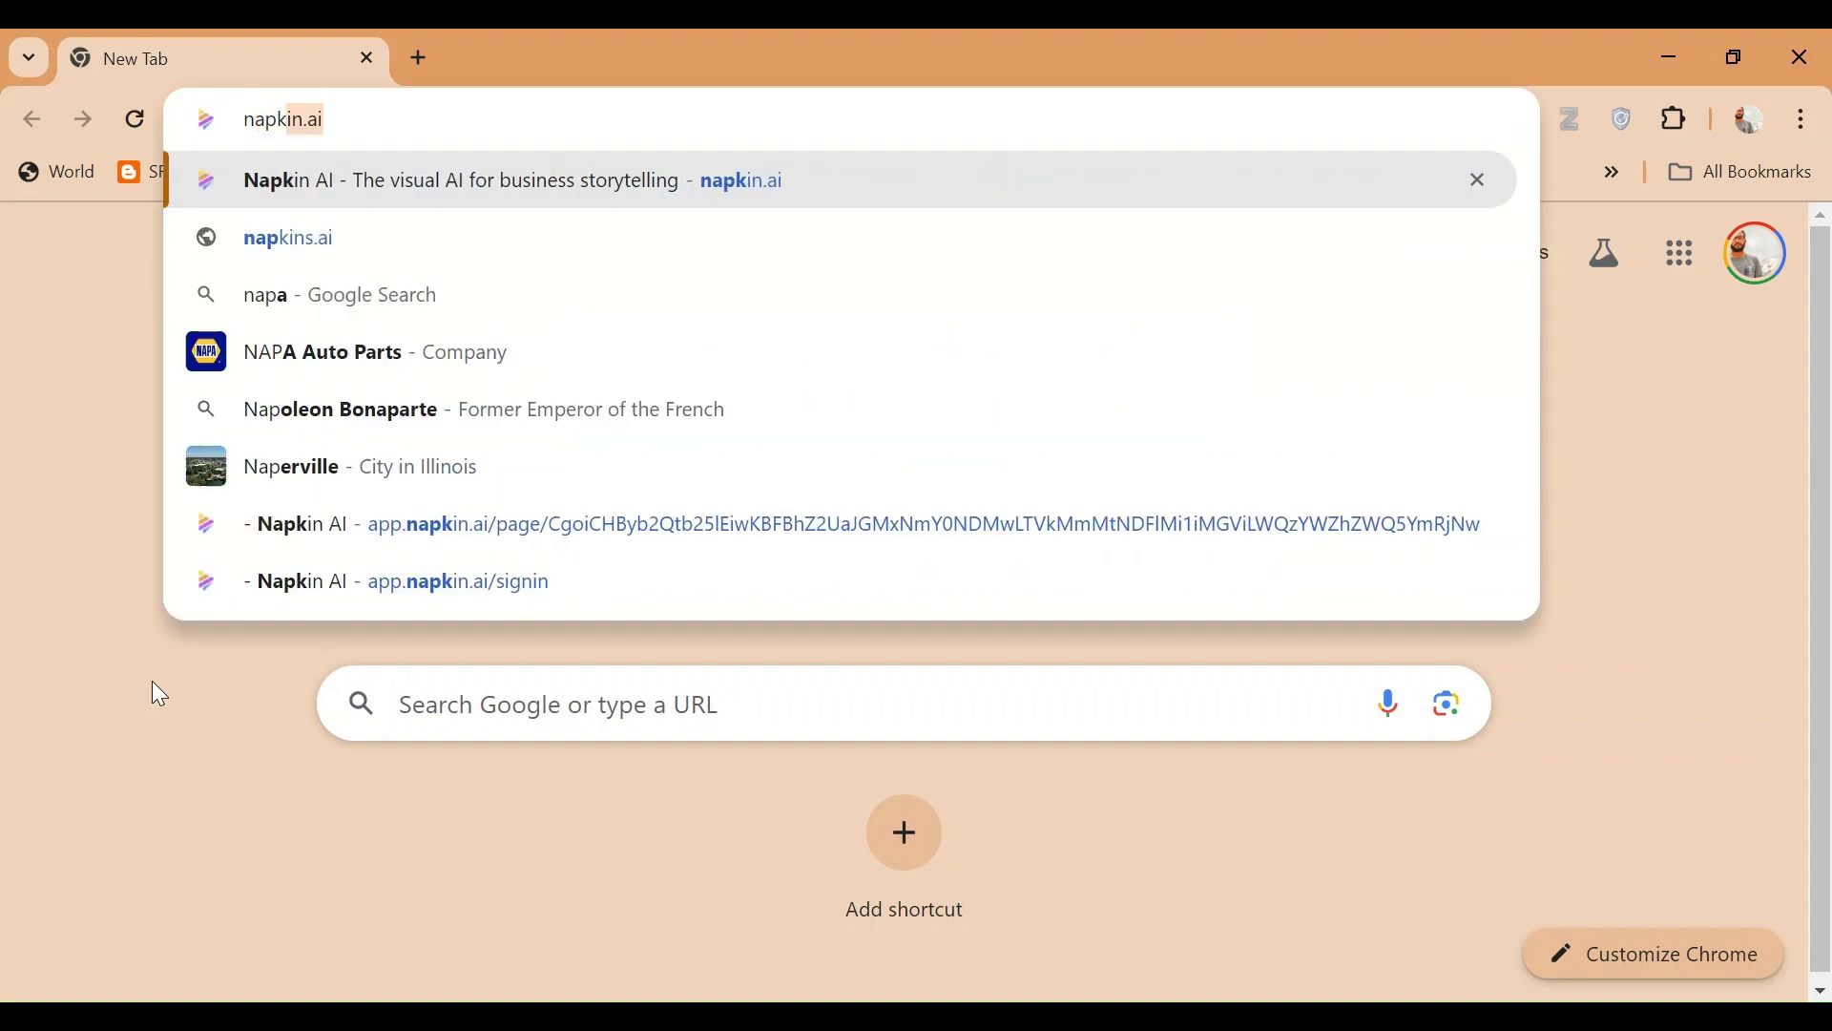
key(Return)
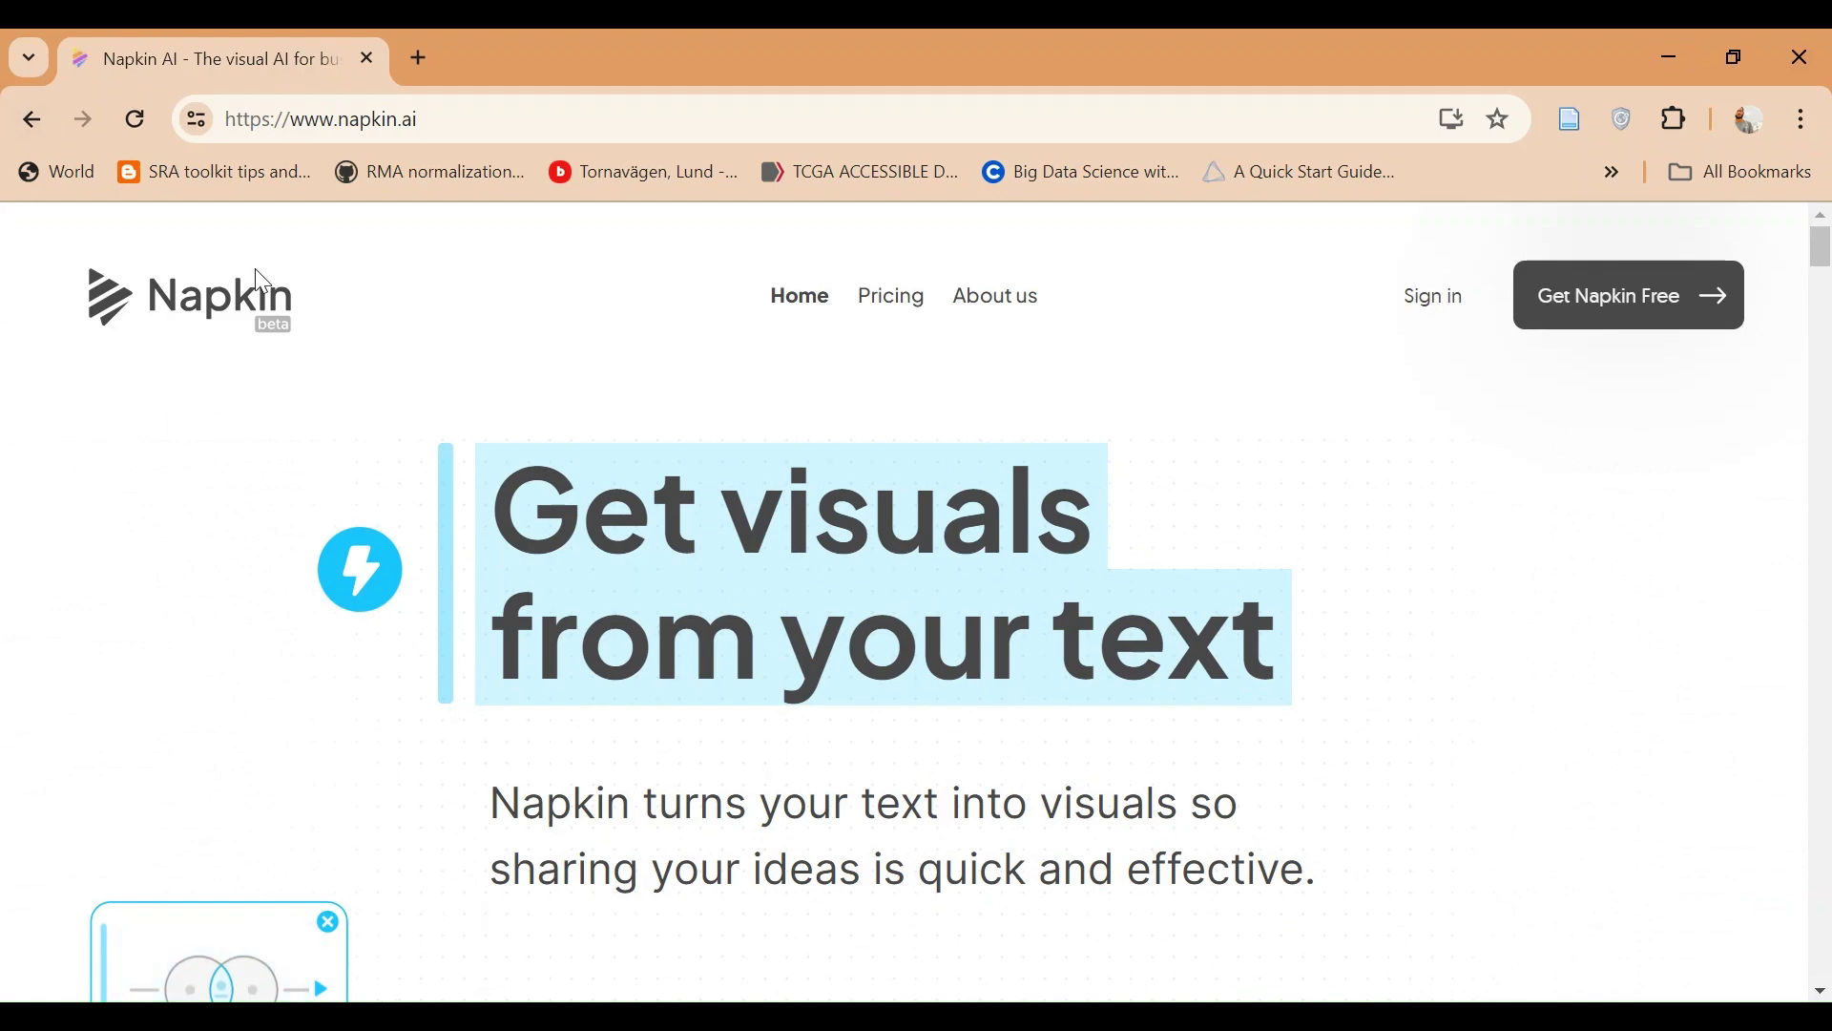
scroll(413, 409, down, 3)
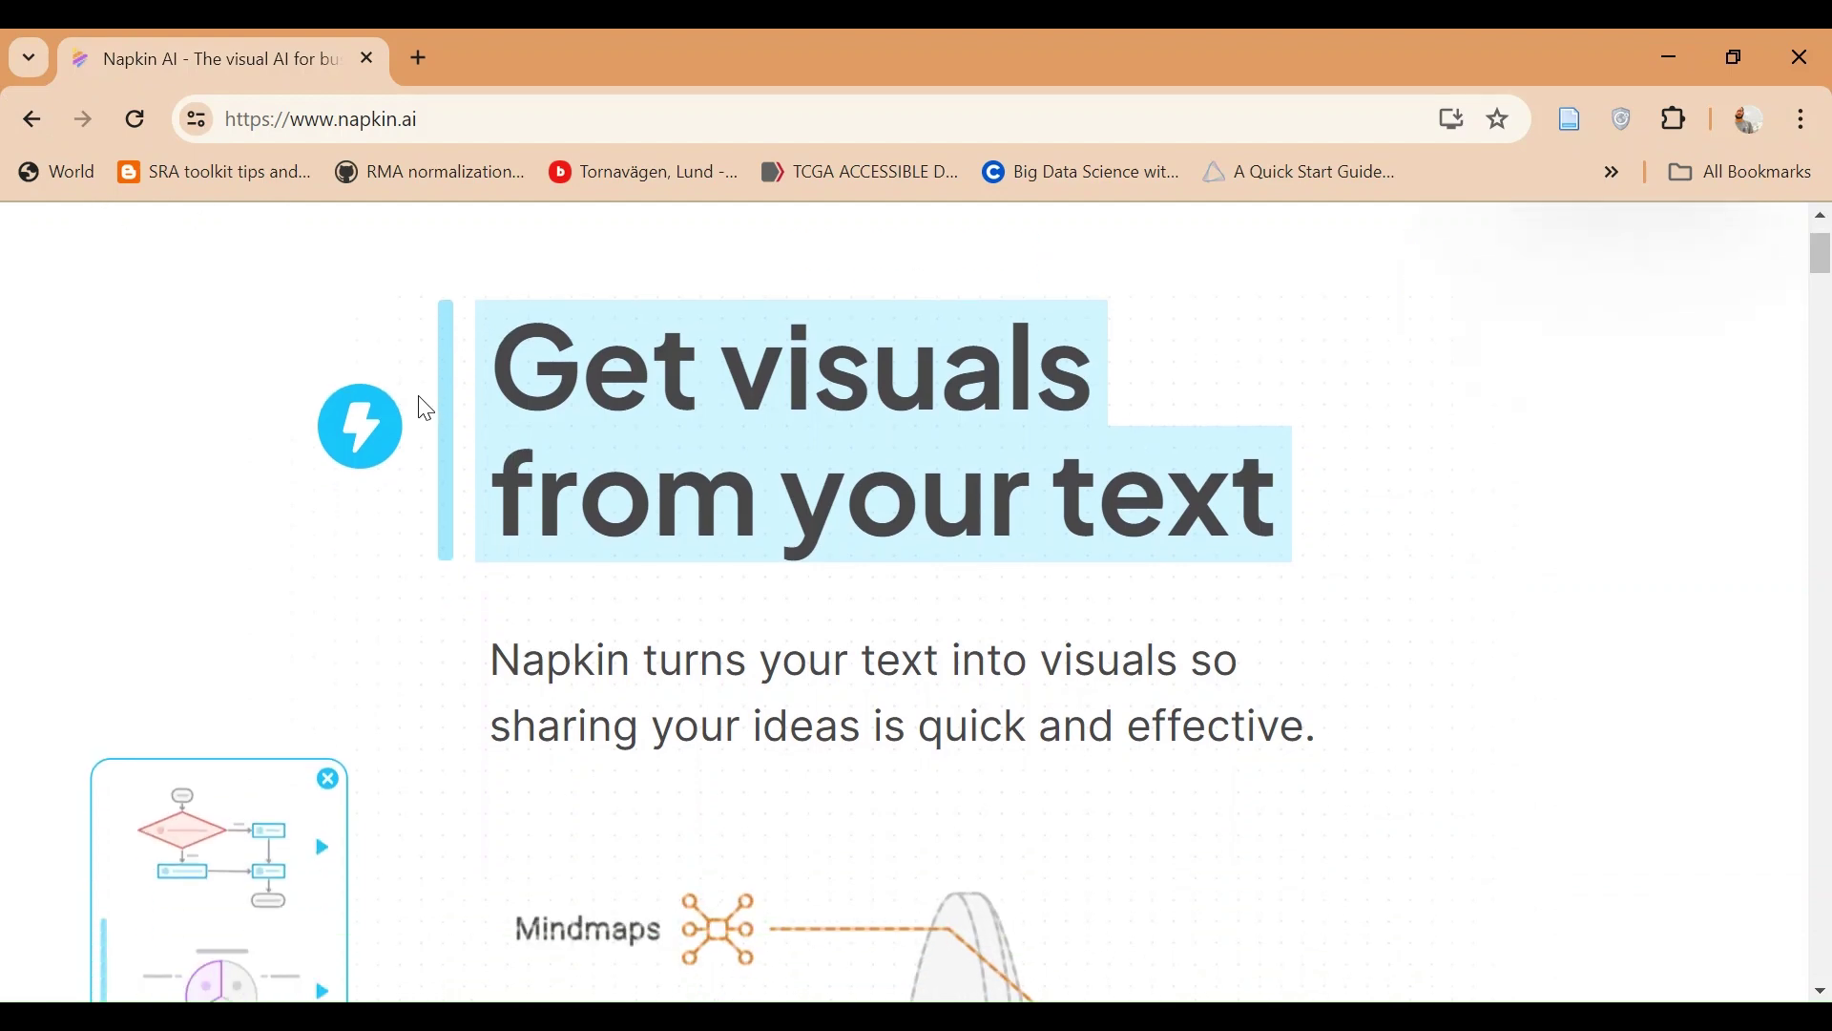
scroll(319, 506, down, 2)
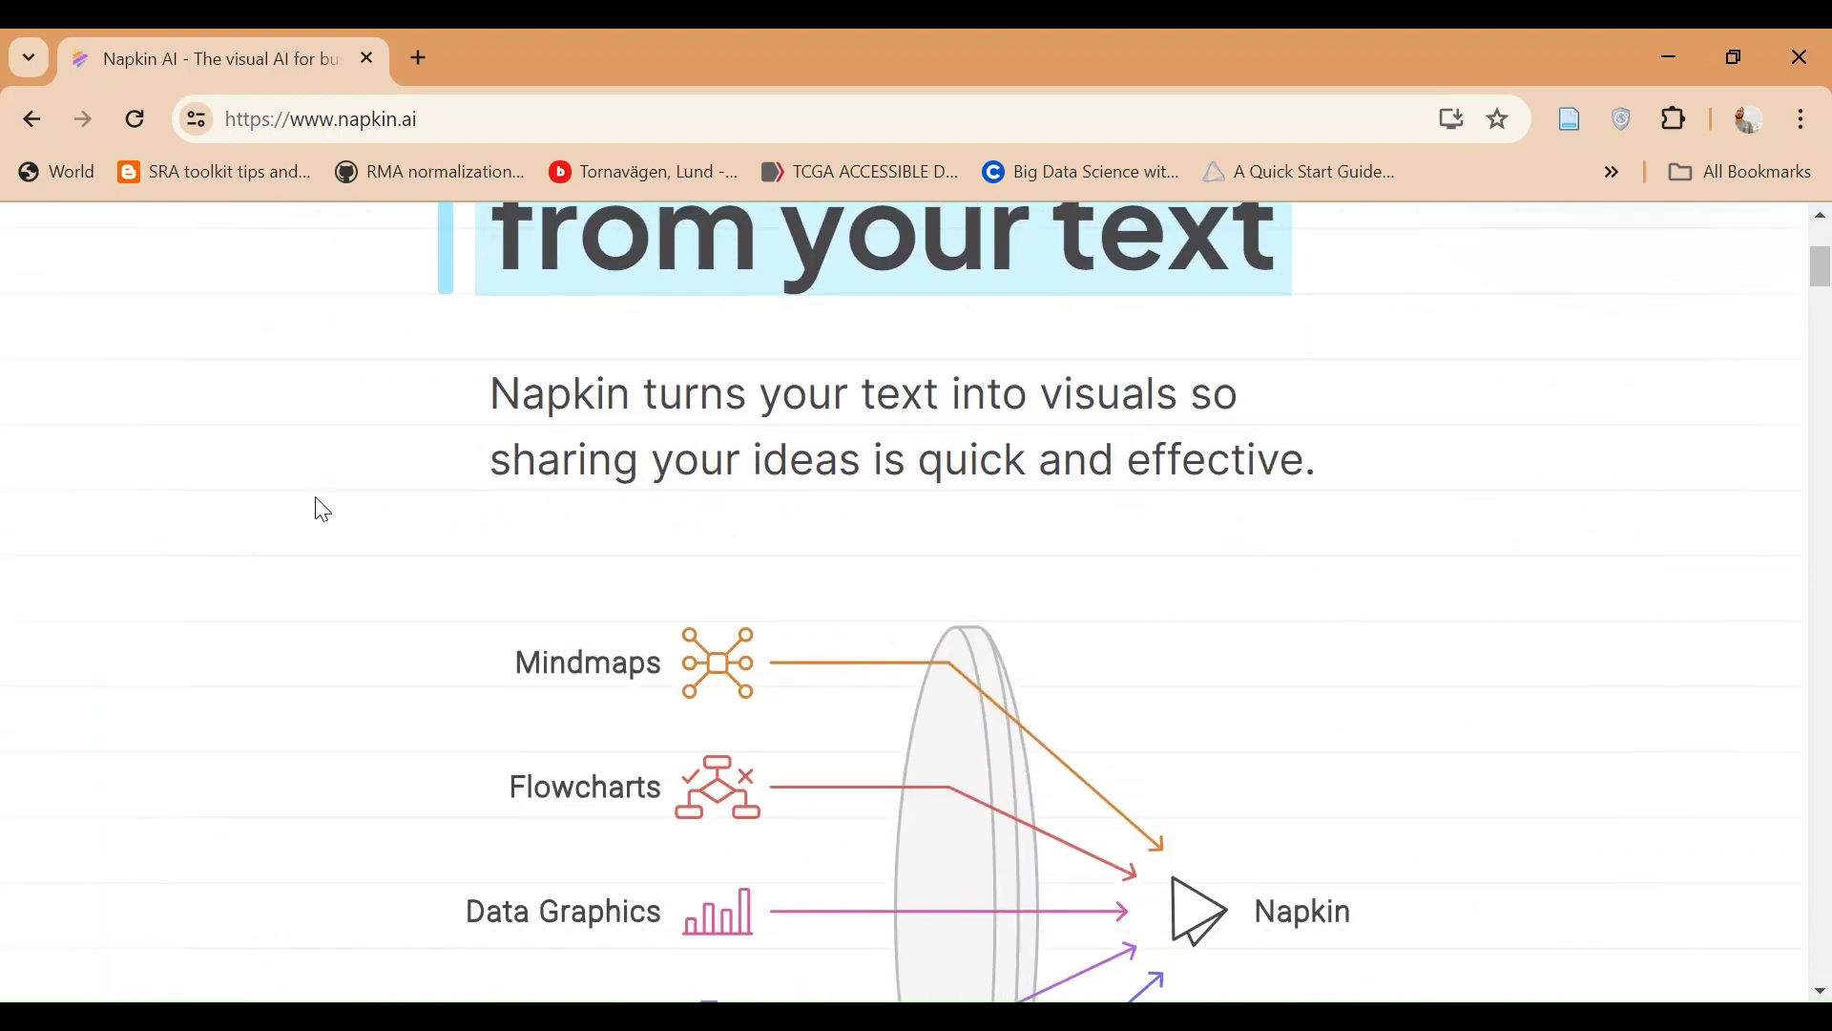
scroll(401, 572, up, 3)
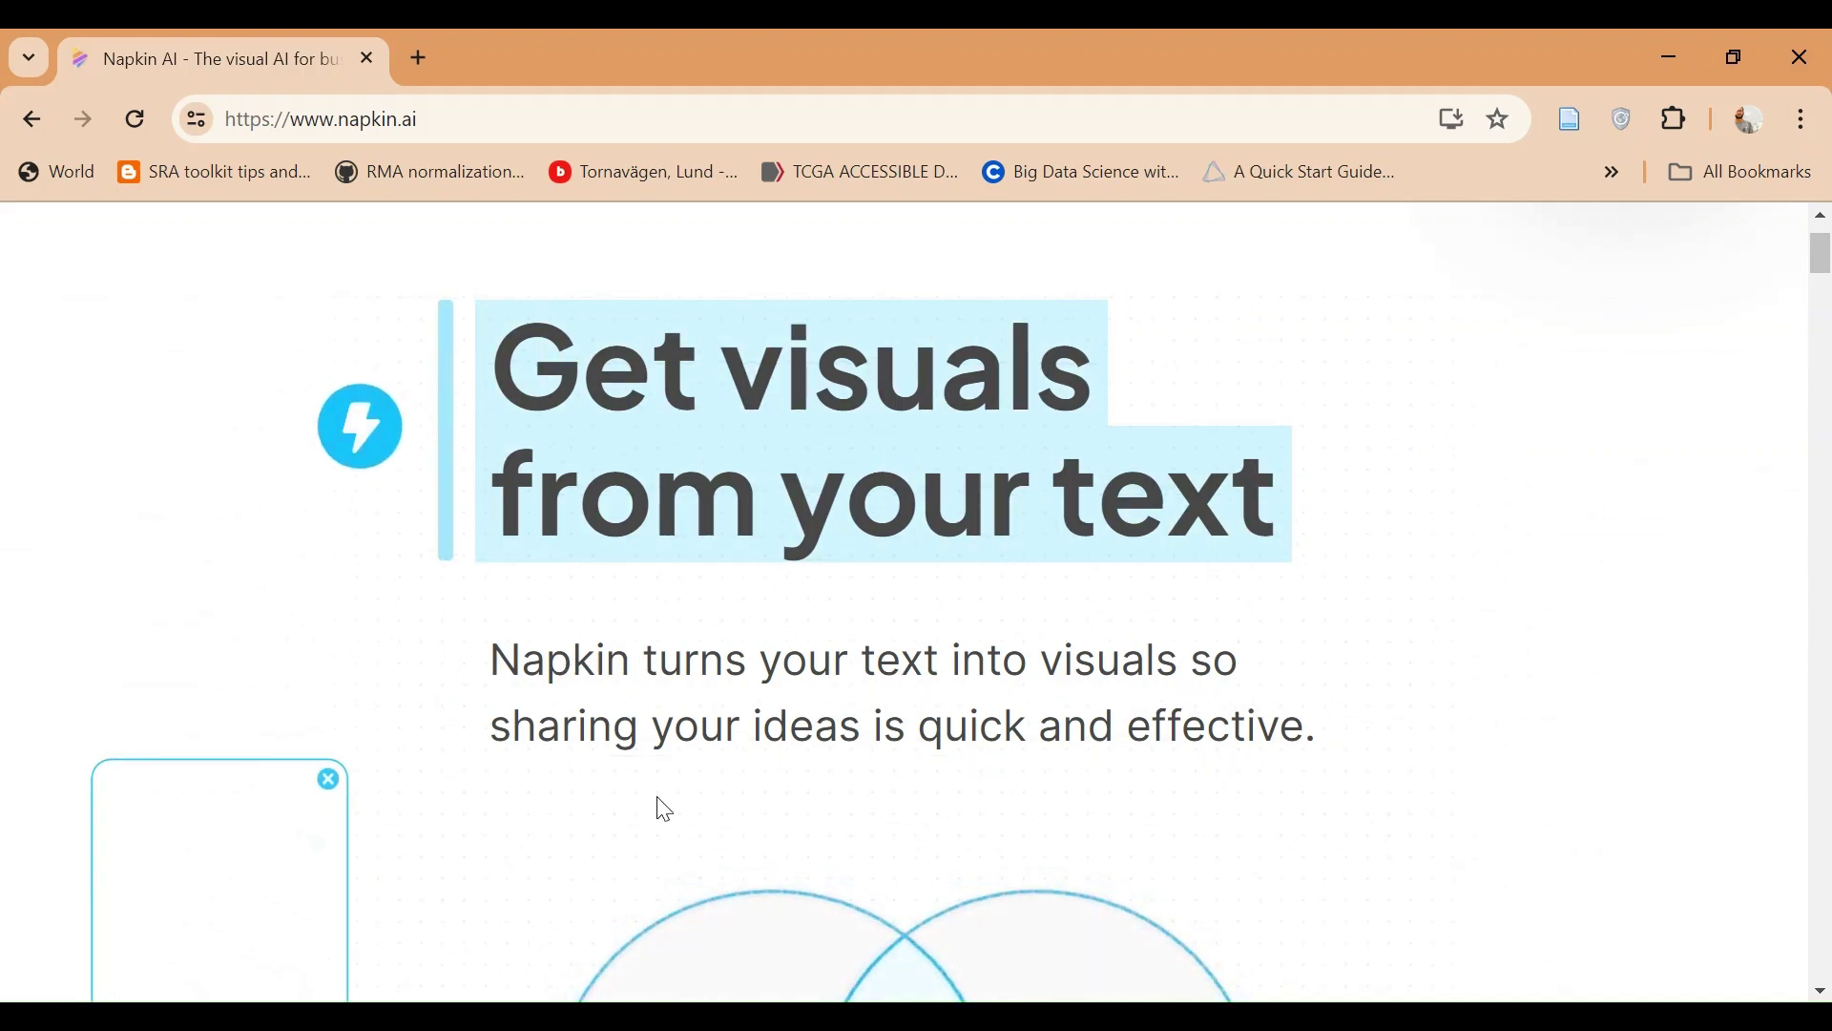
scroll(805, 728, down, 5)
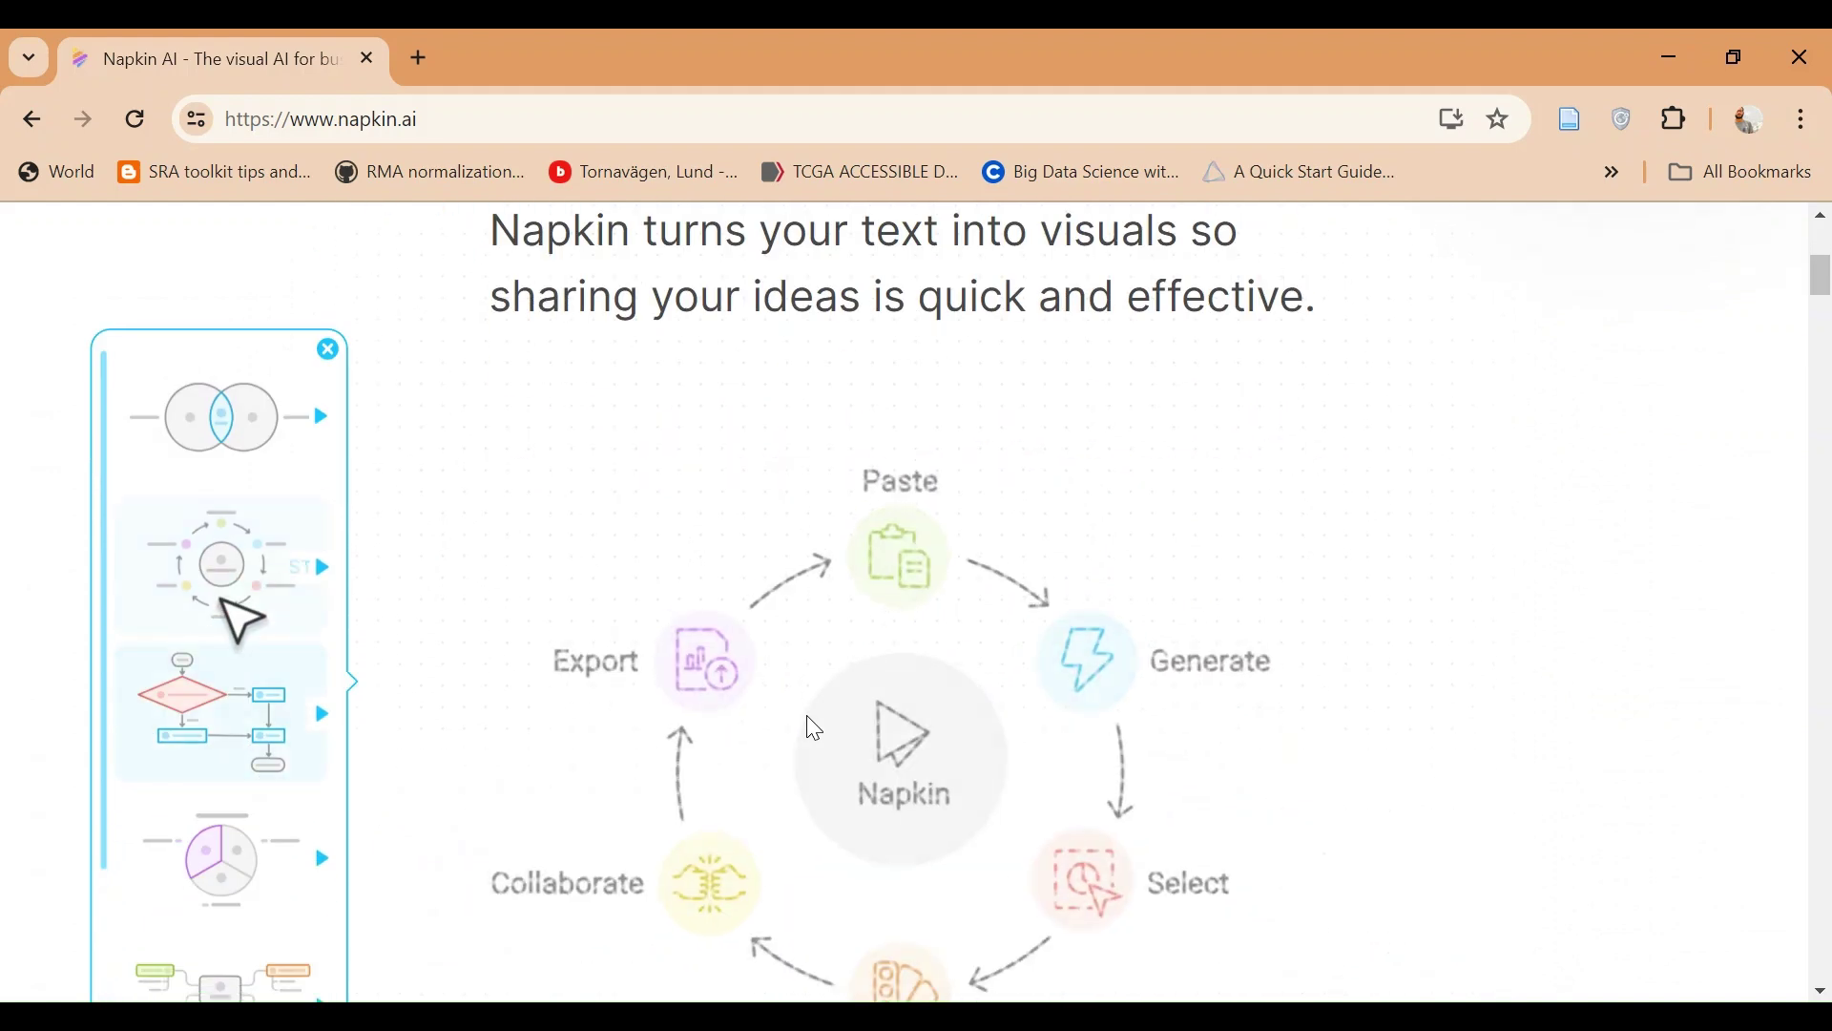
scroll(482, 599, up, 5)
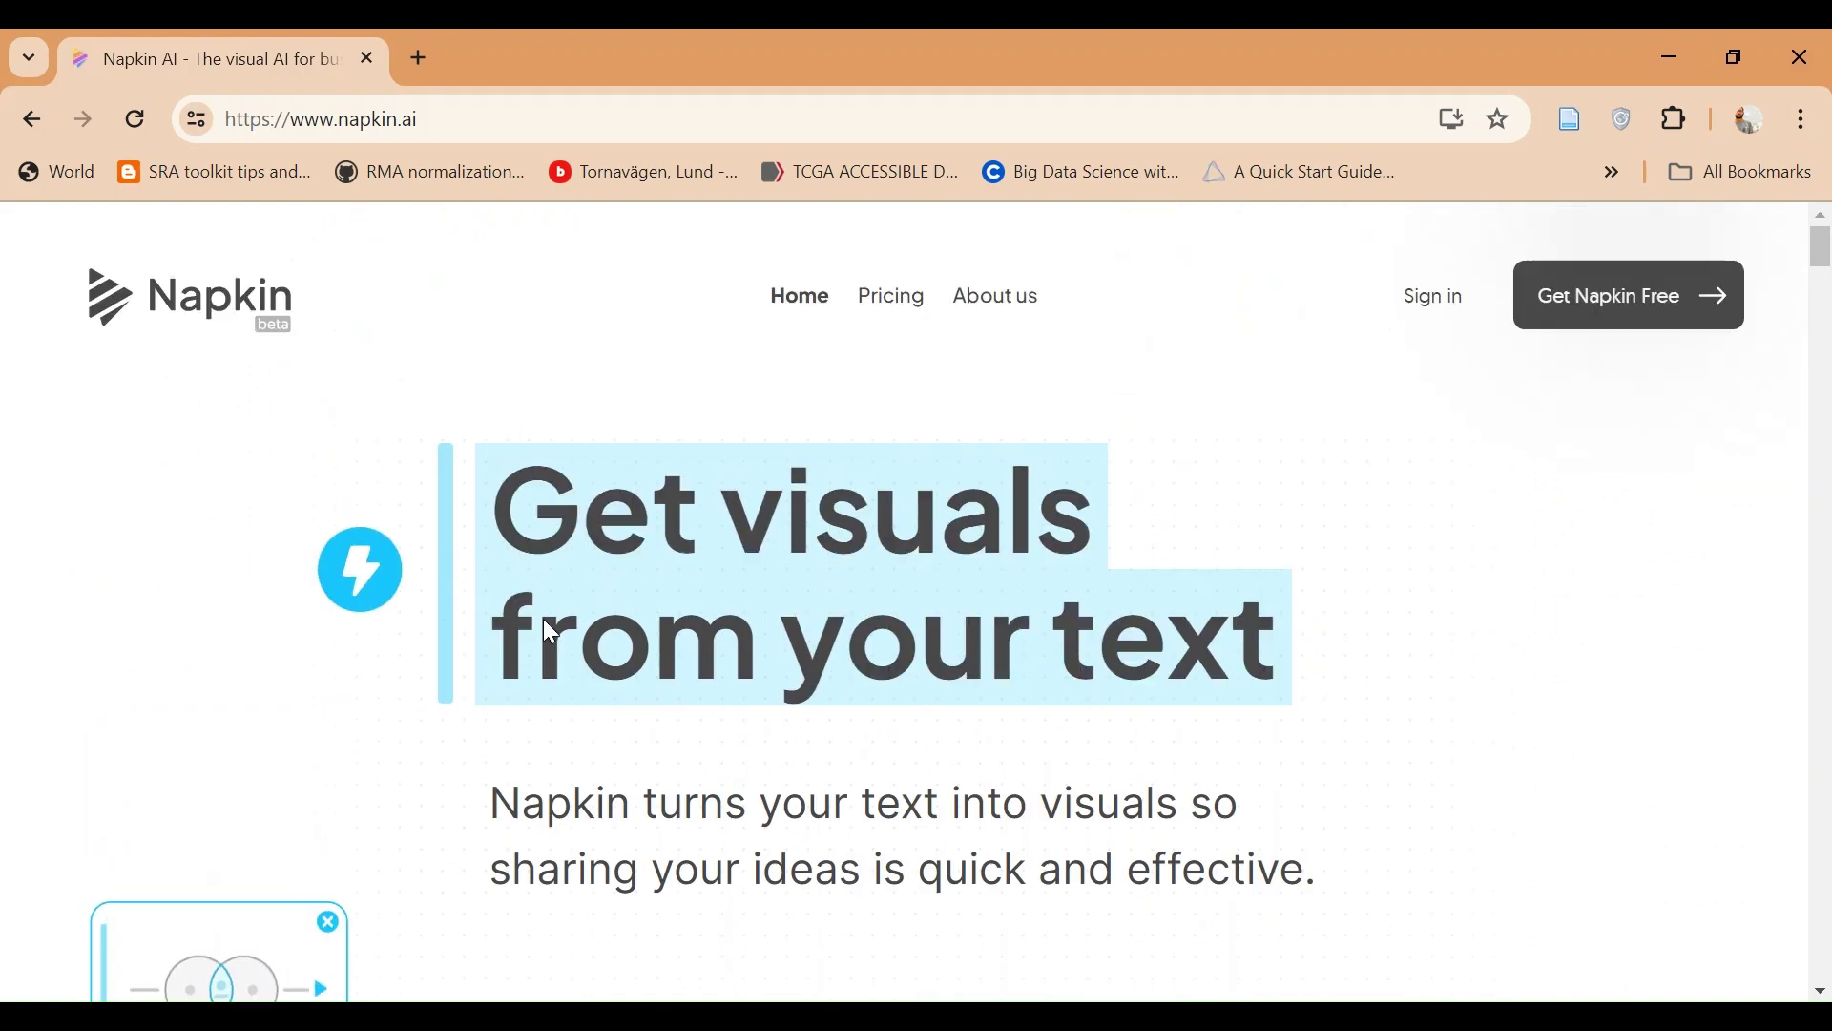
scroll(696, 629, down, 7)
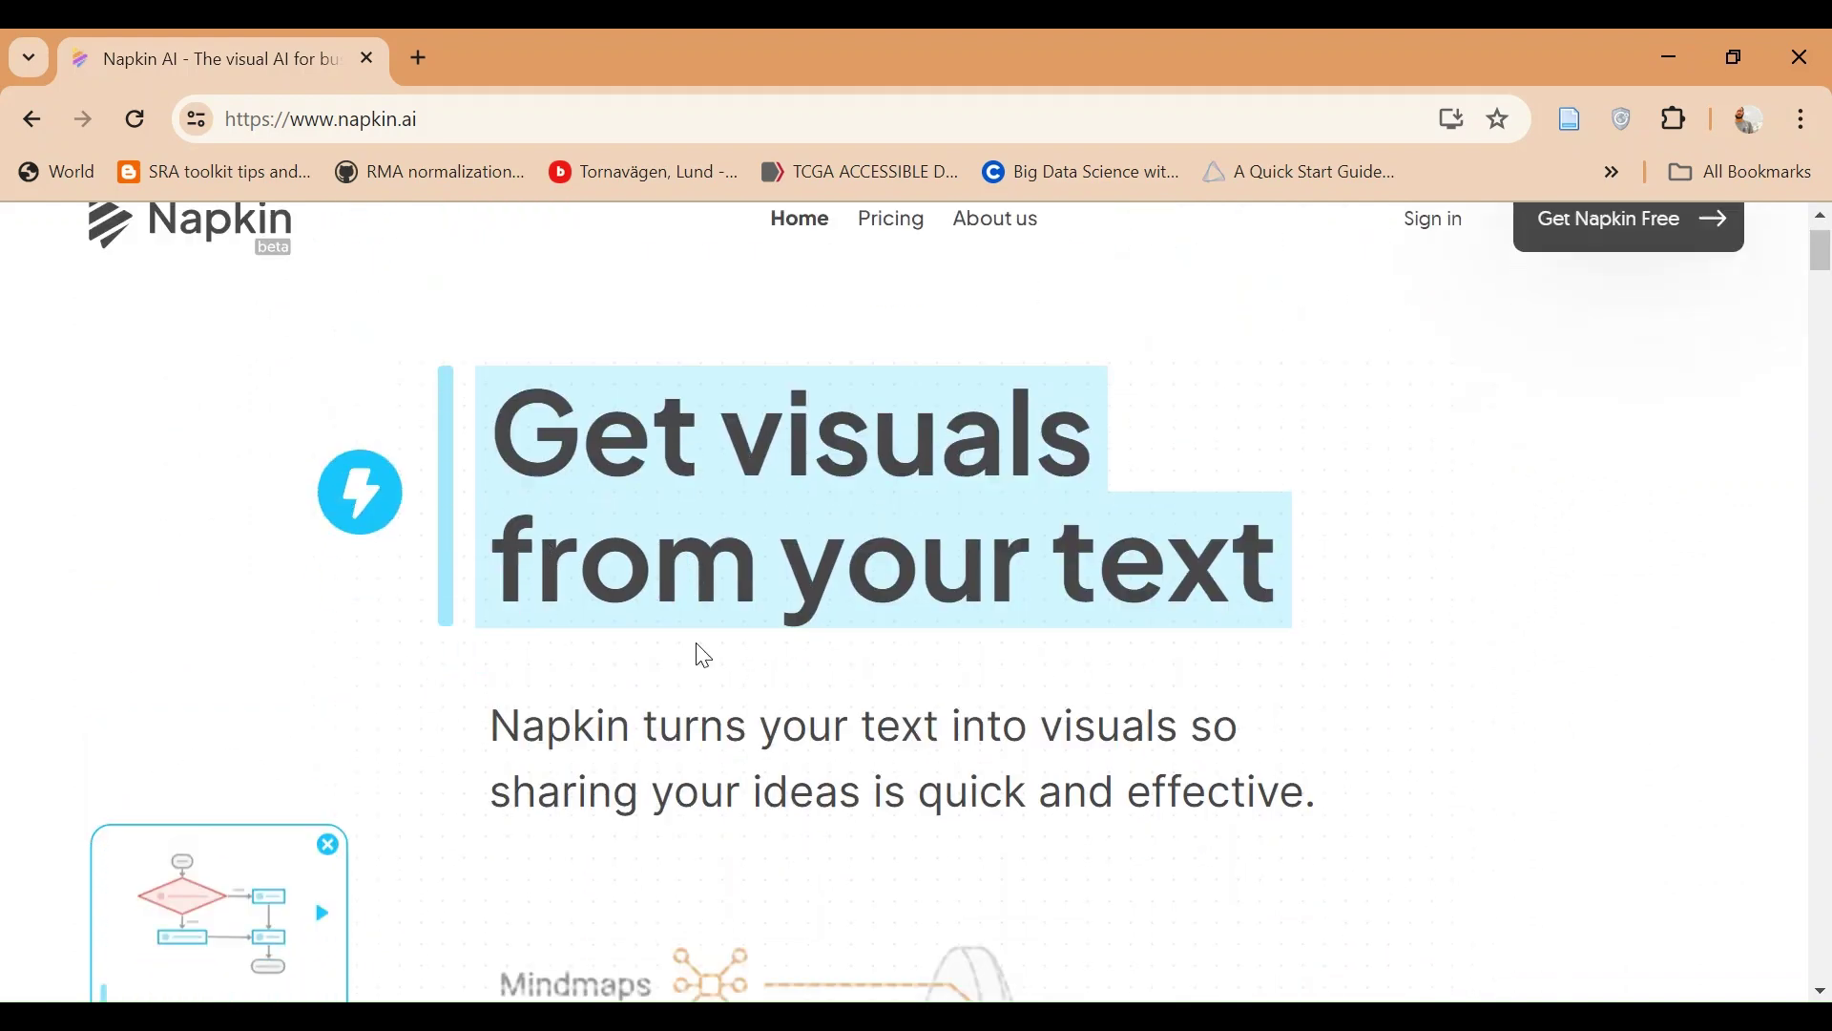
scroll(695, 619, down, 15)
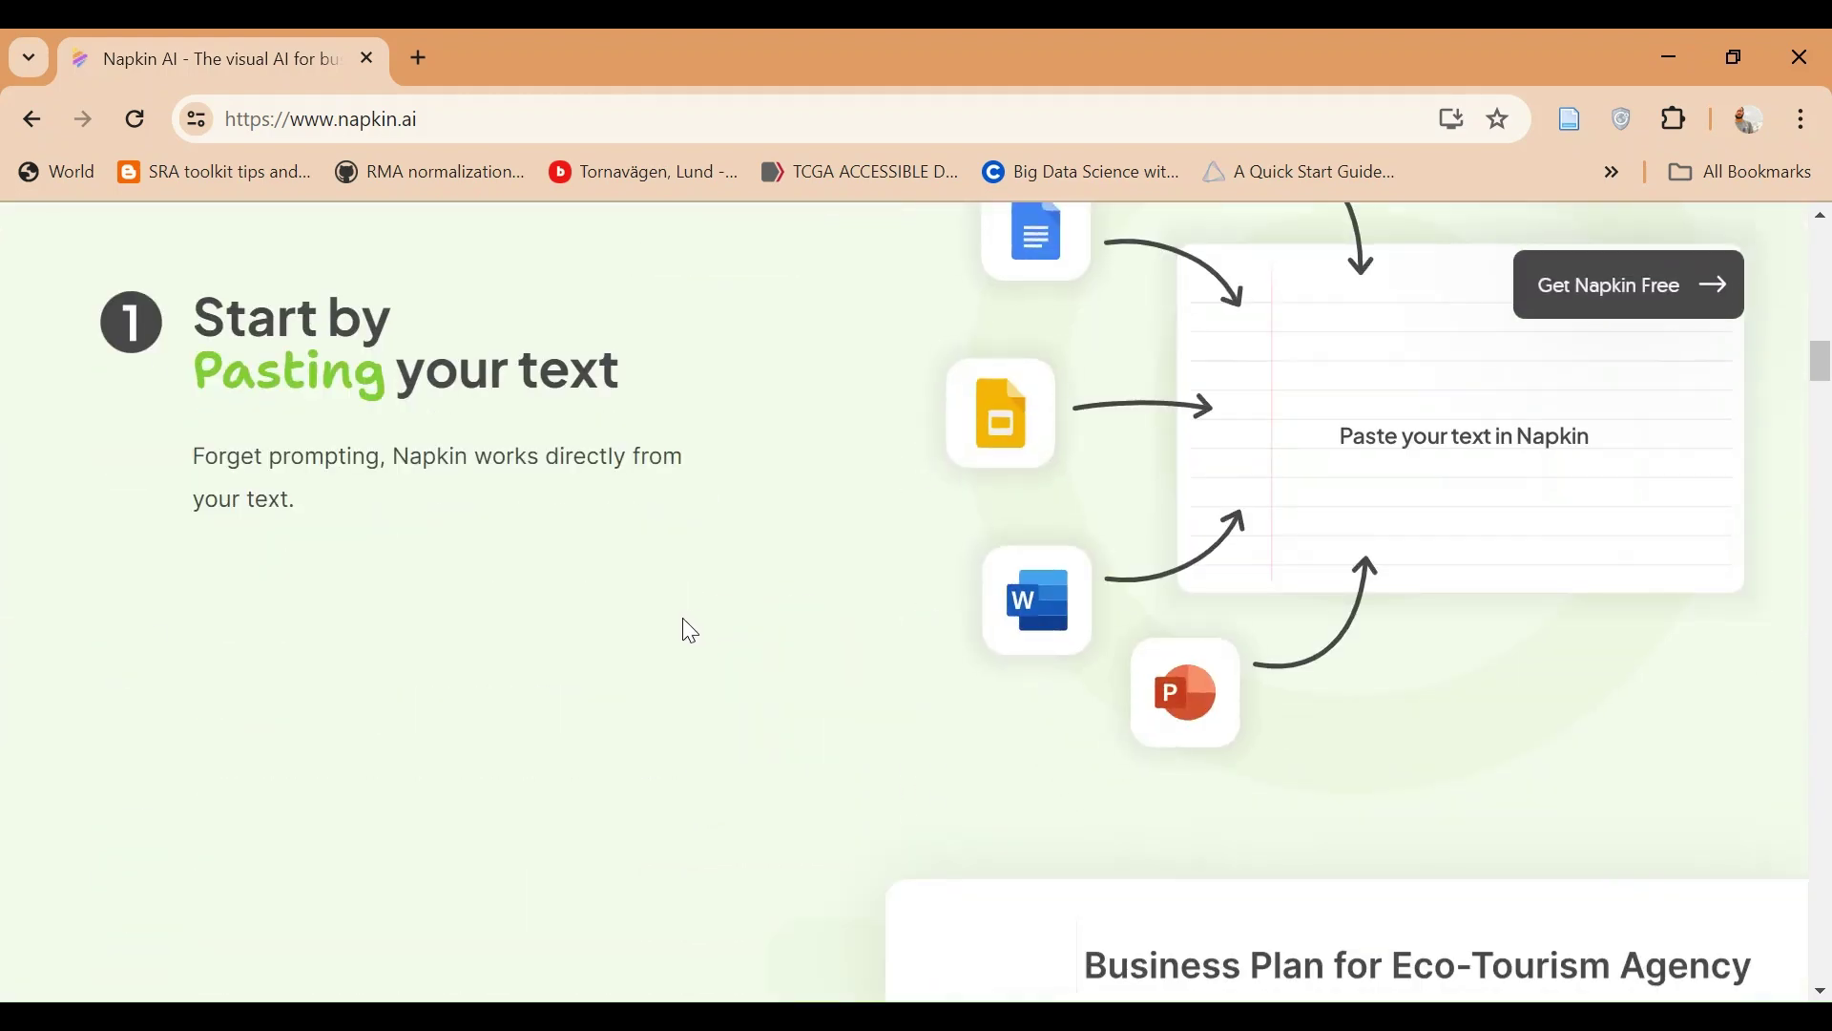
scroll(683, 617, down, 5)
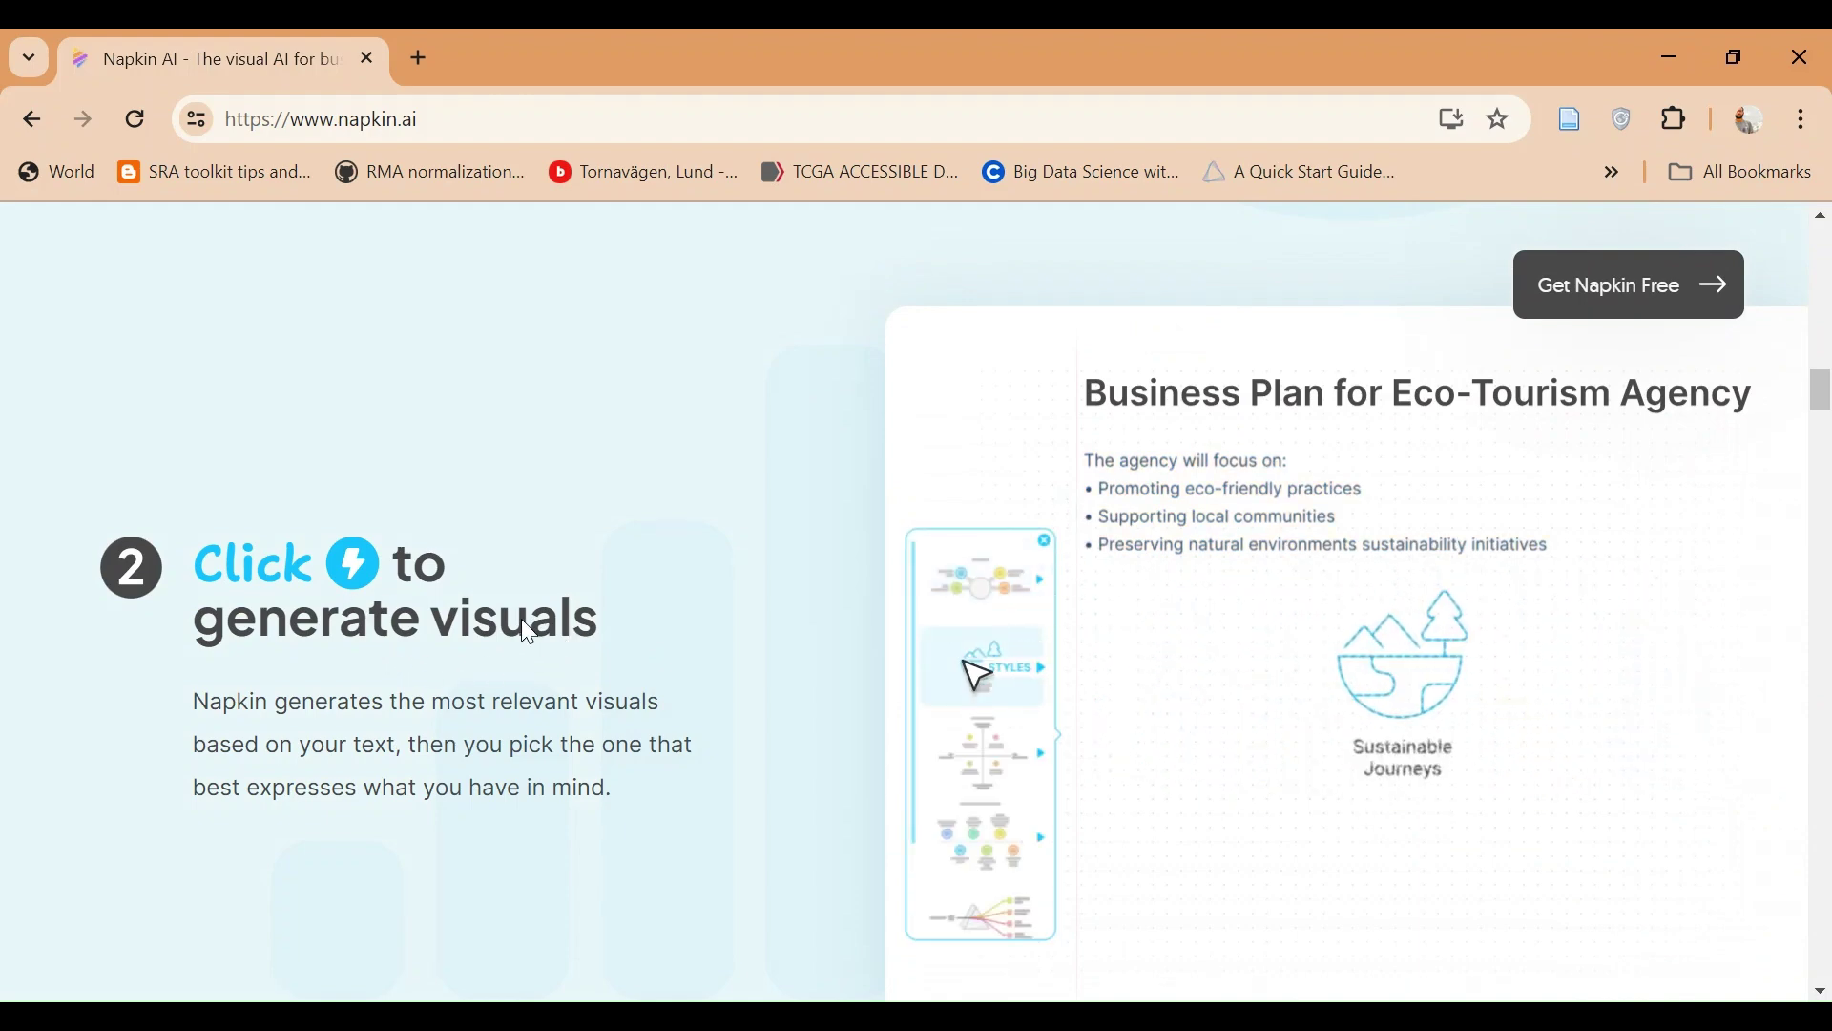
scroll(534, 605, up, 1)
scroll(535, 606, up, 5)
scroll(535, 606, down, 8)
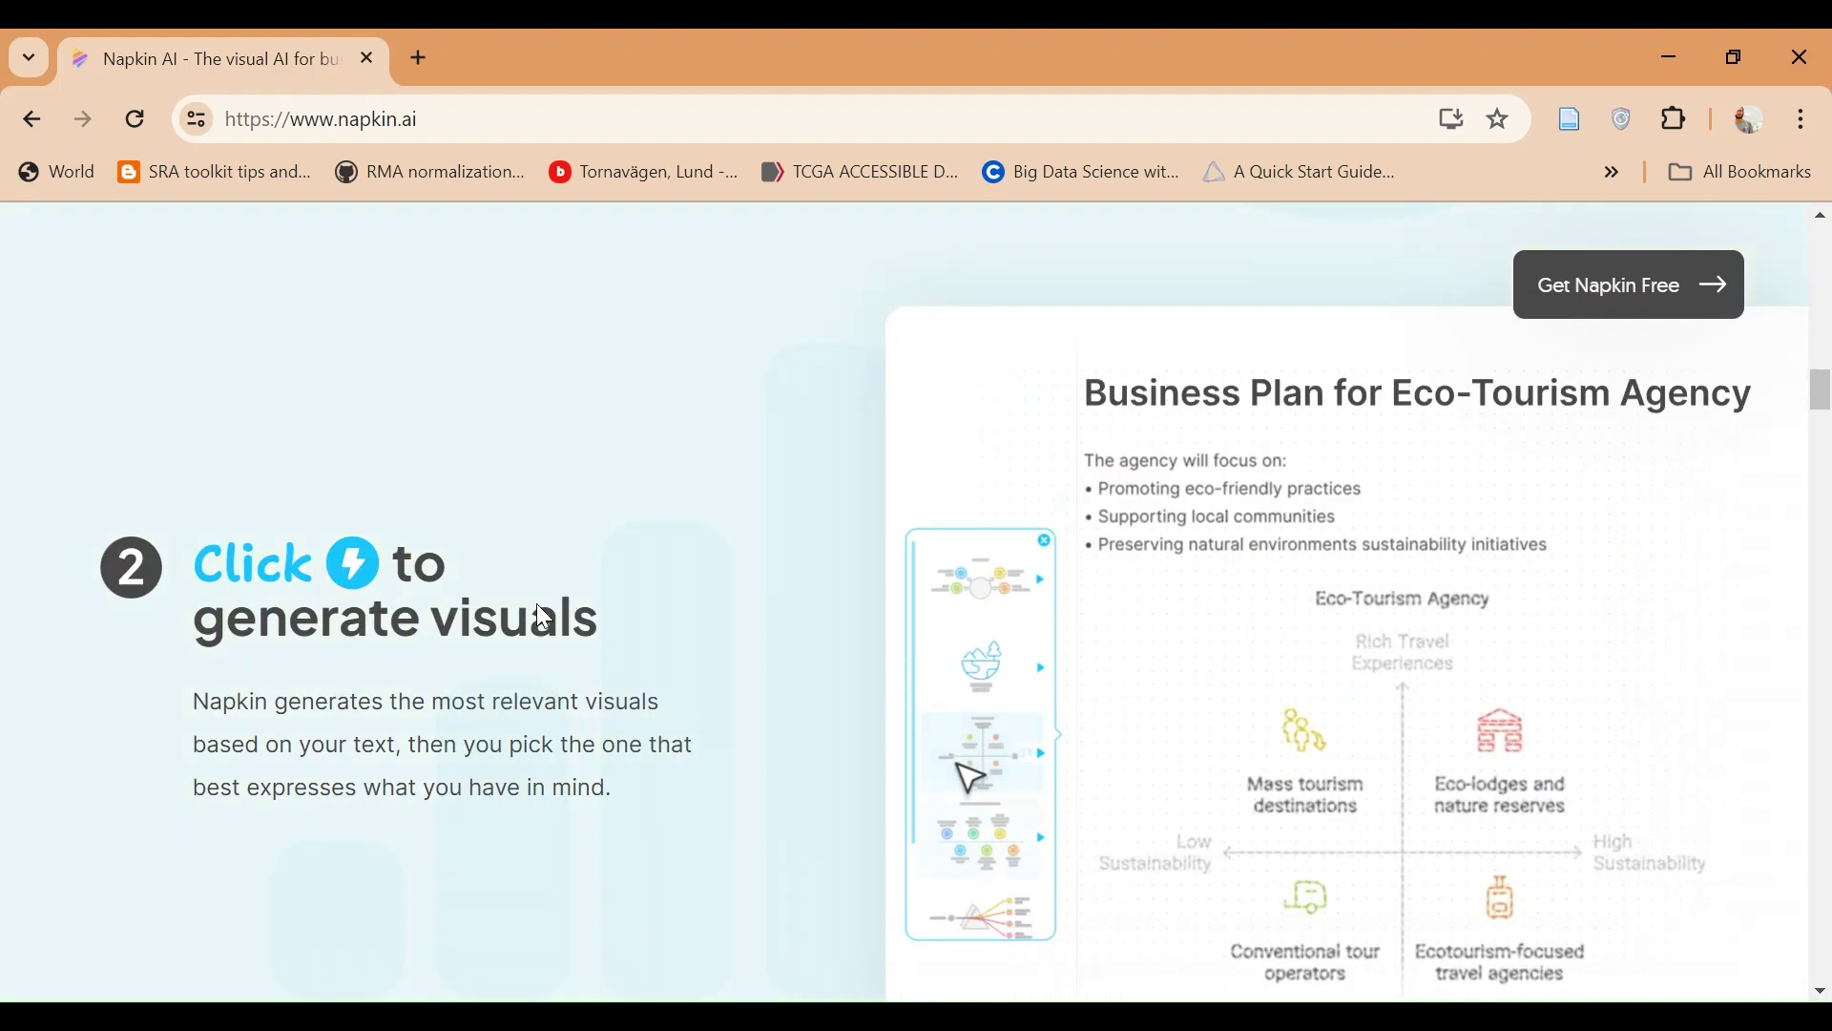
scroll(672, 569, up, 10)
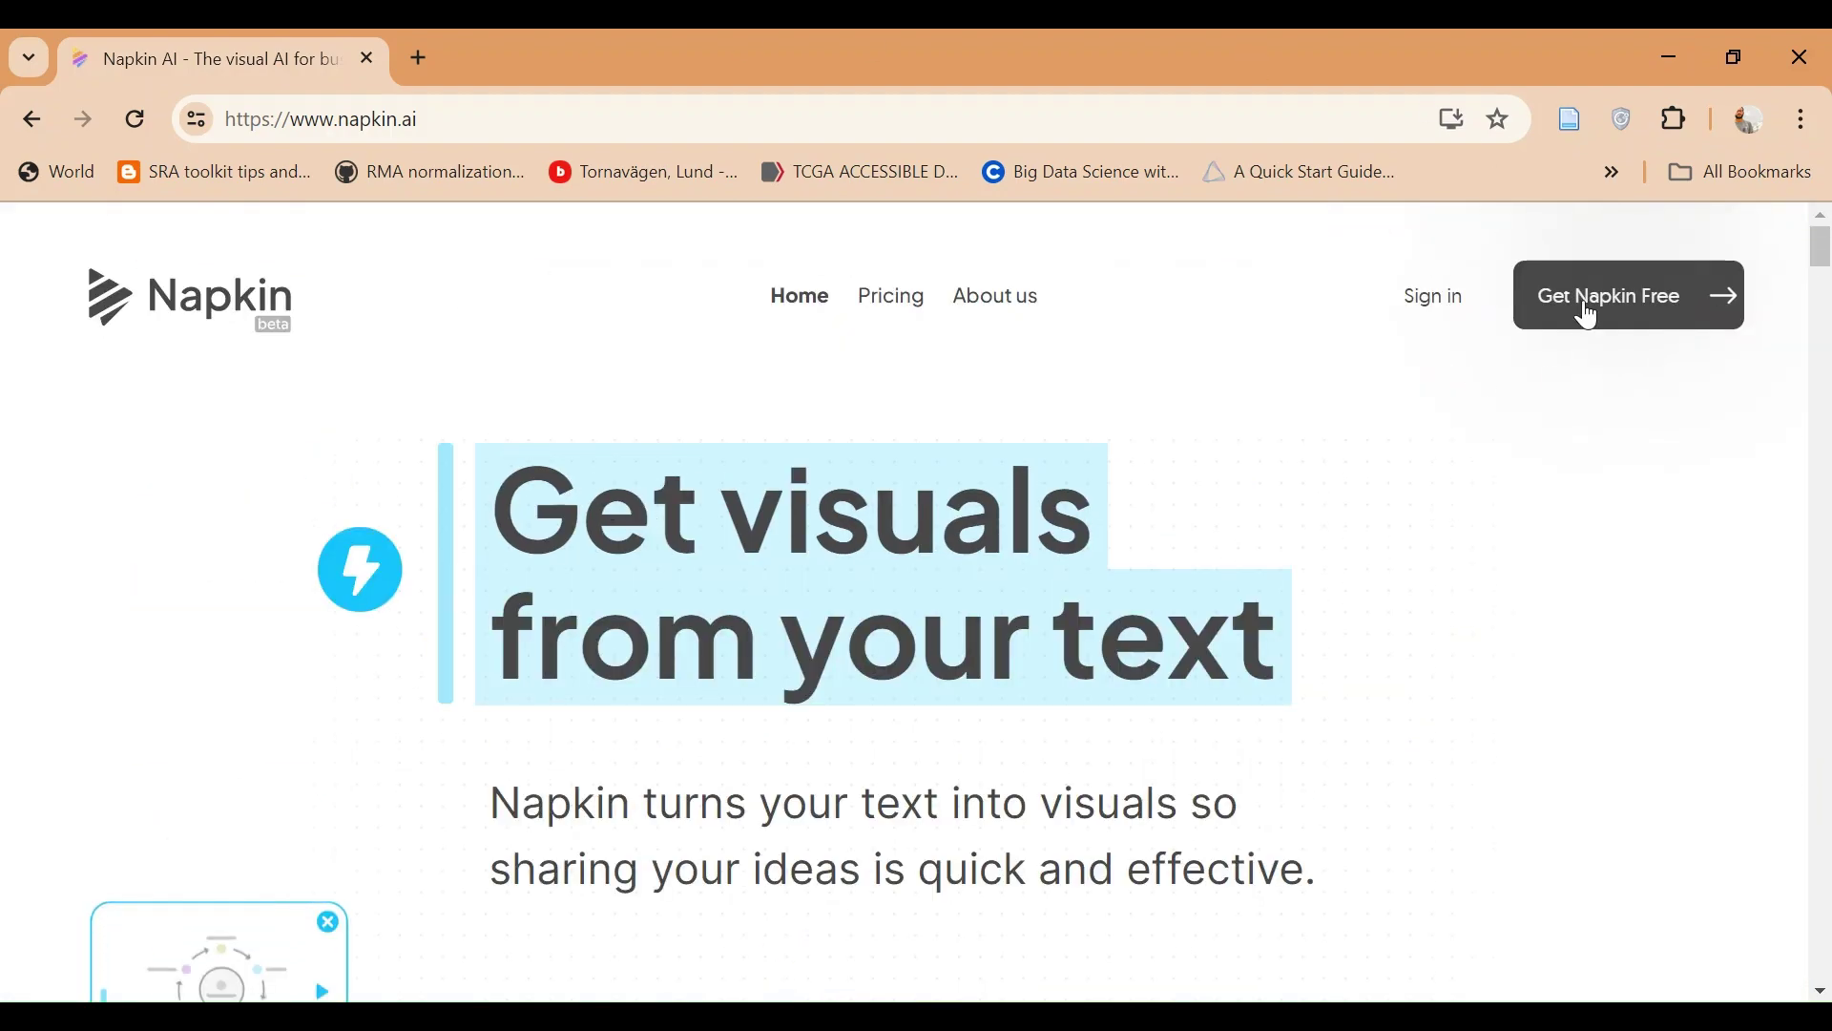
scroll(668, 777, down, 10)
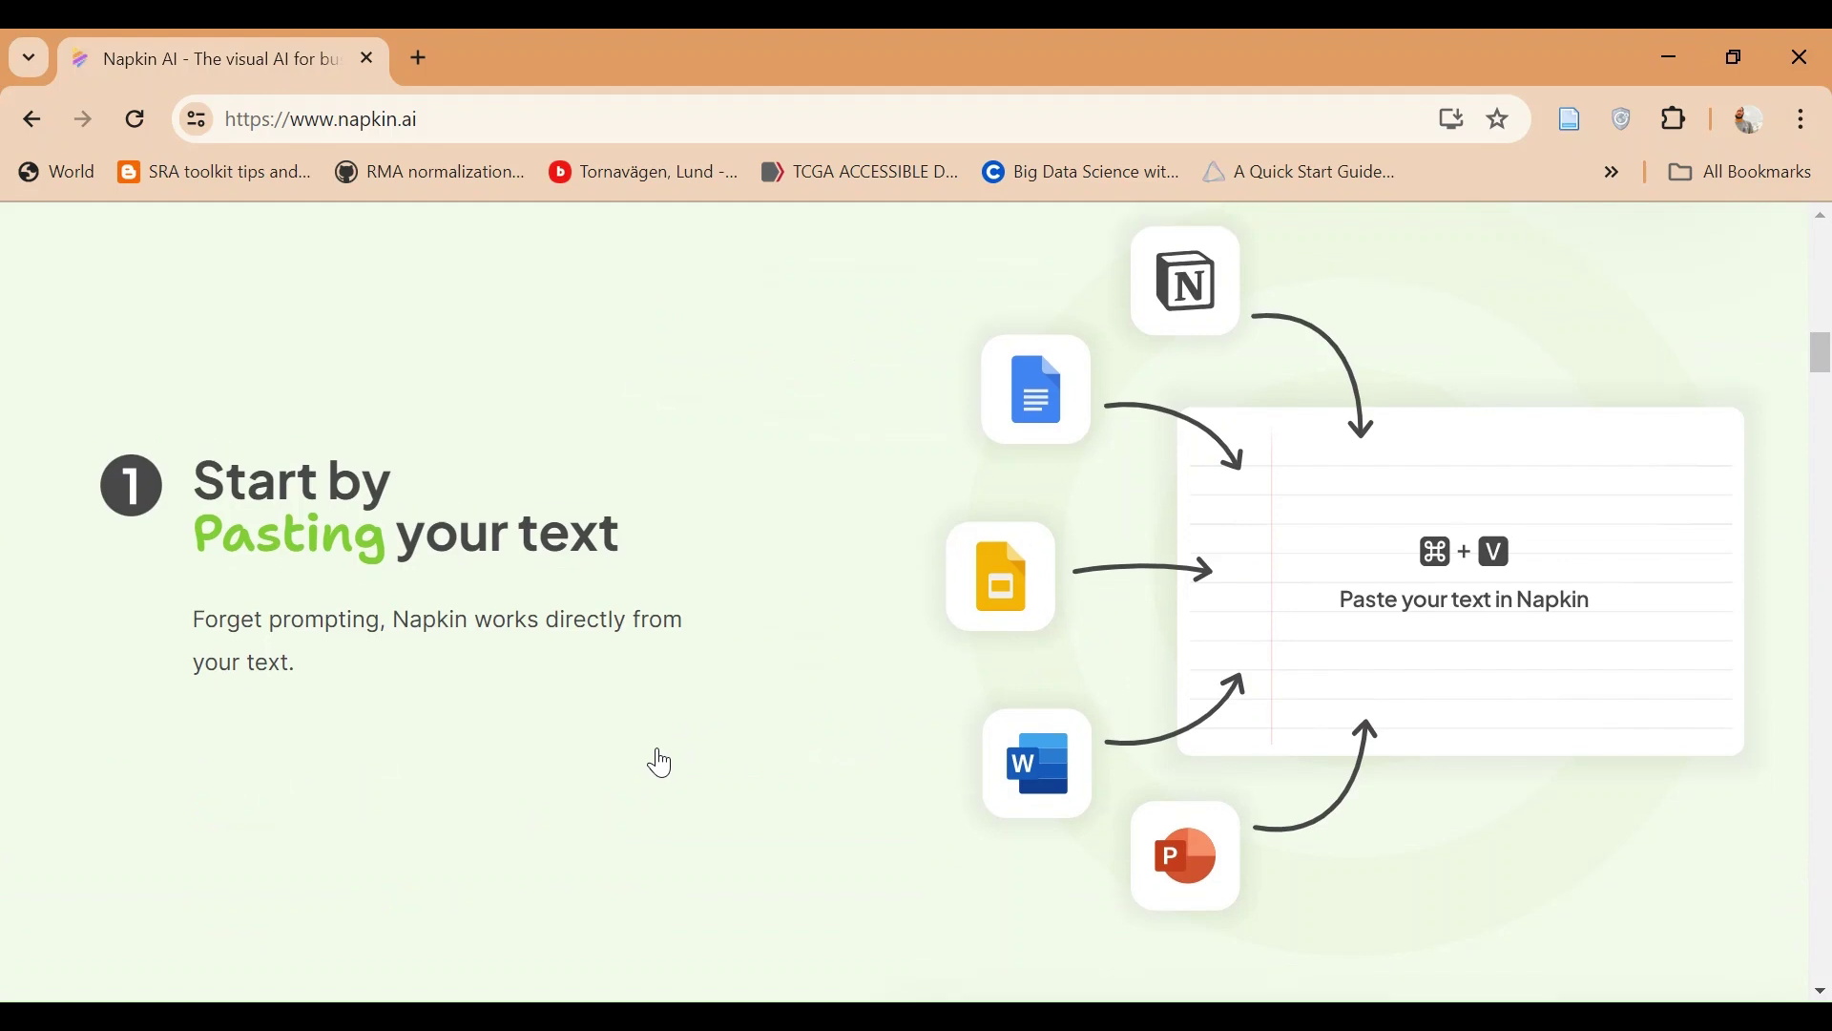
scroll(658, 760, up, 4)
Enter the app with Get Napkin Free and start a New Napkin using Draft with AI.
click(816, 374)
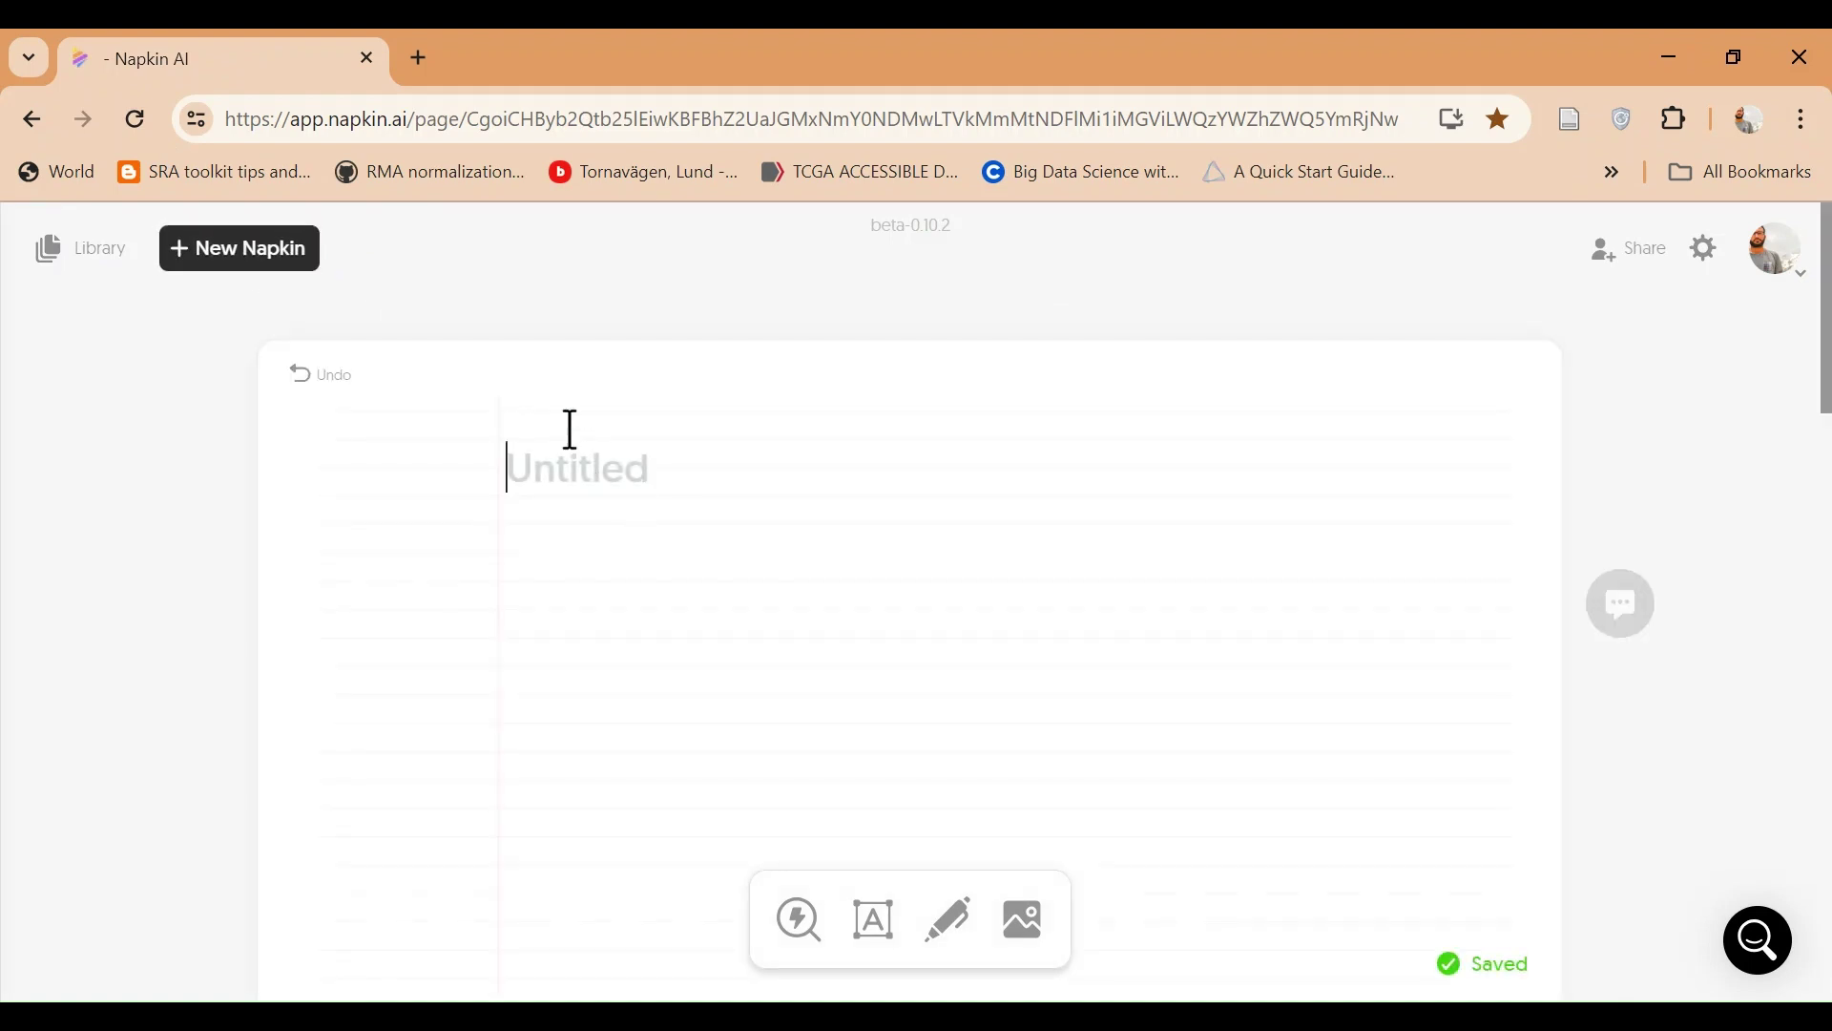
click(233, 262)
click(427, 271)
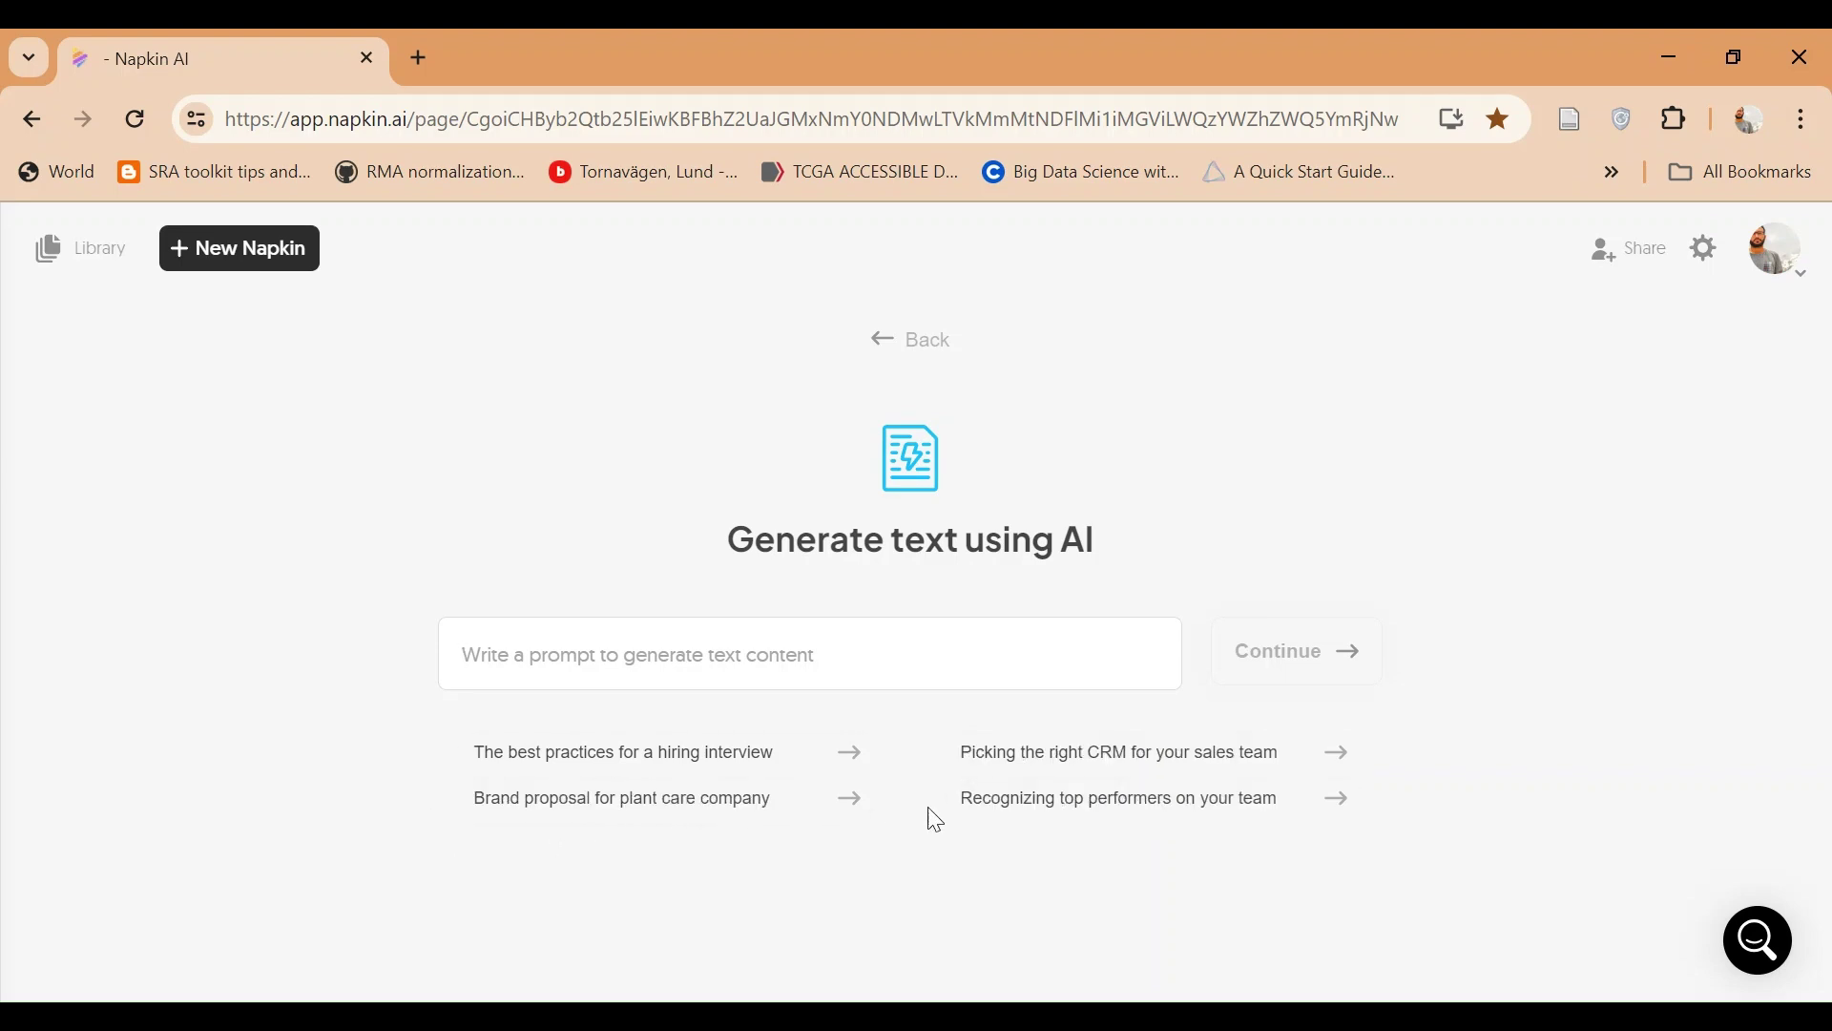
click(598, 771)
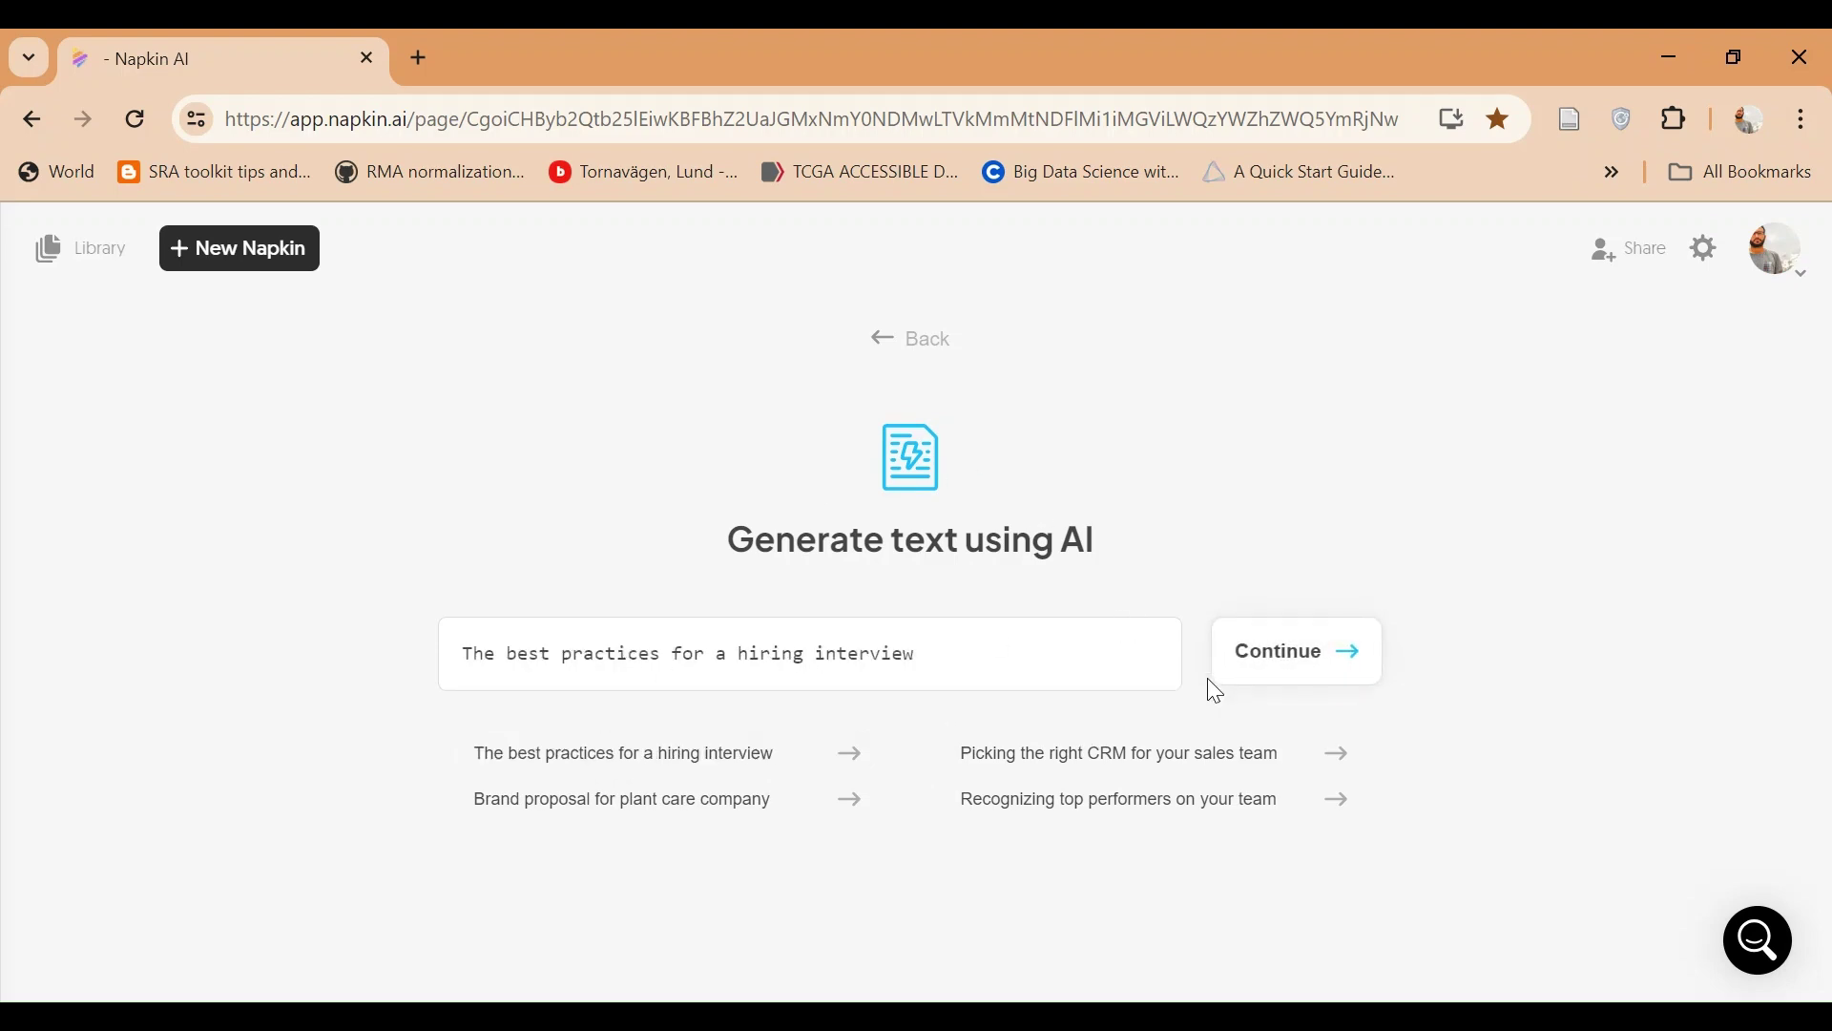
click(1303, 666)
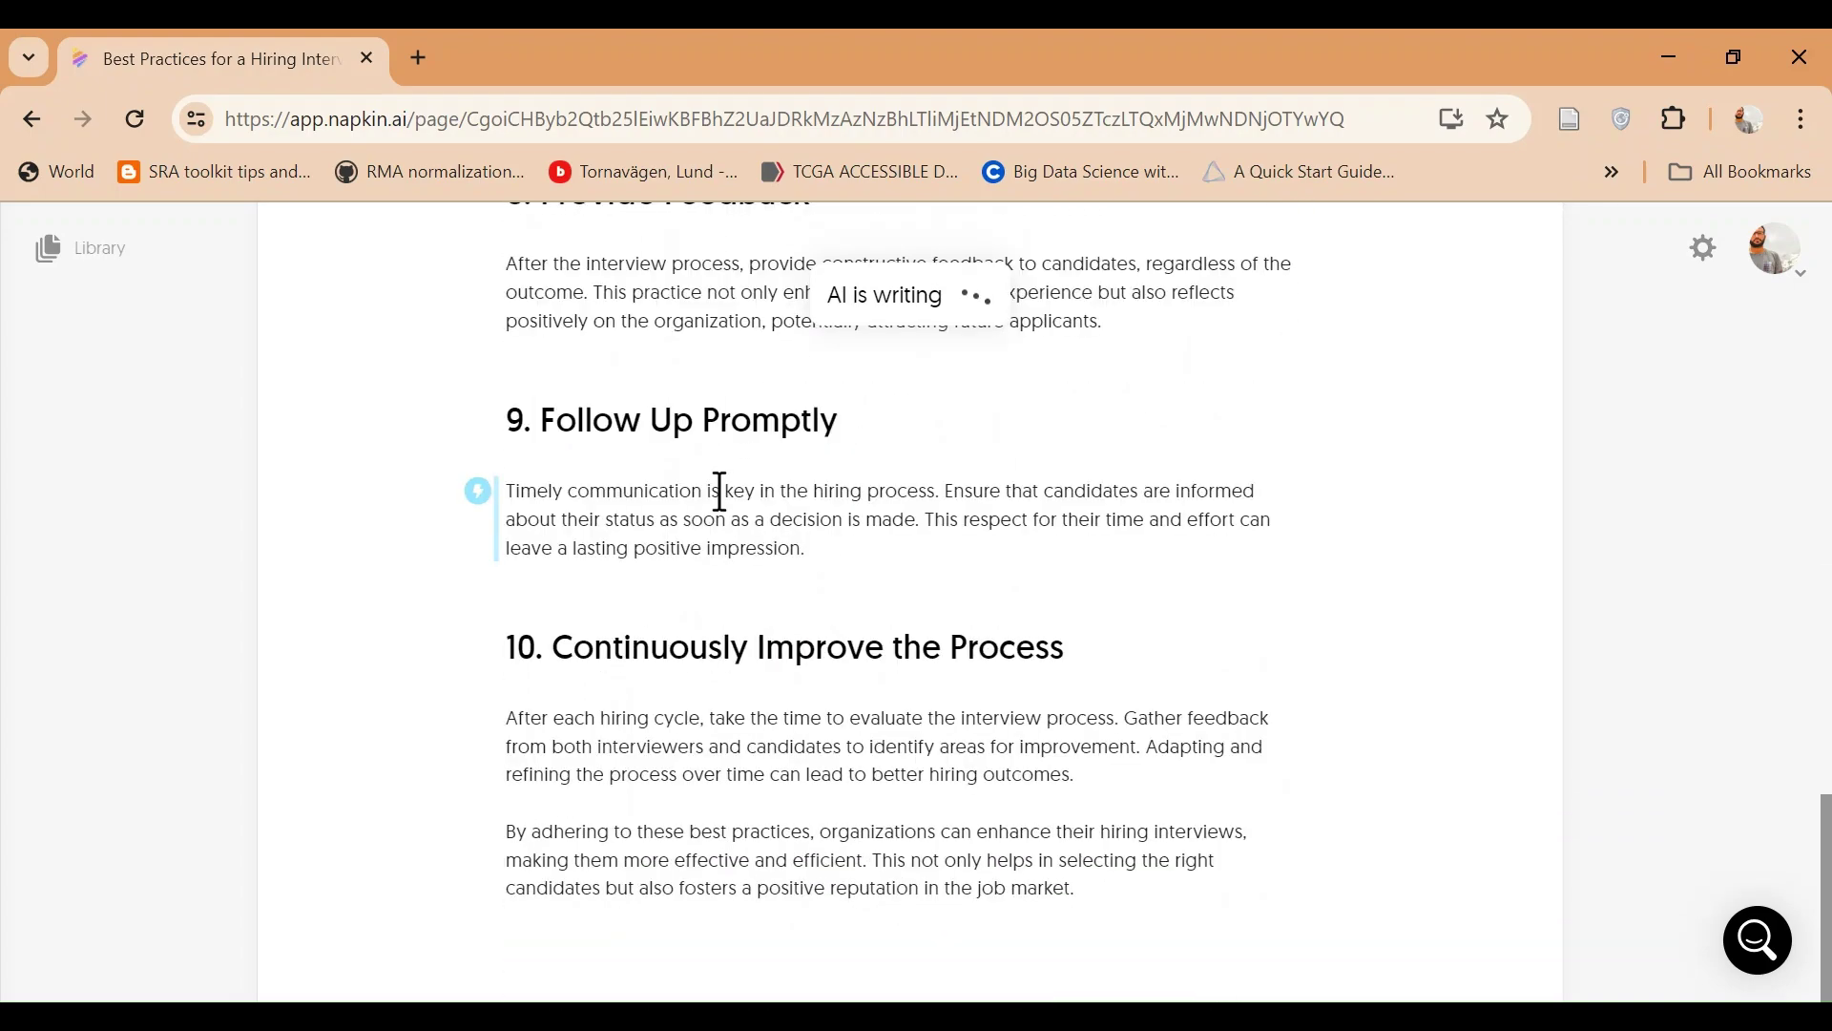
scroll(646, 585, up, 12)
scroll(561, 499, up, 5)
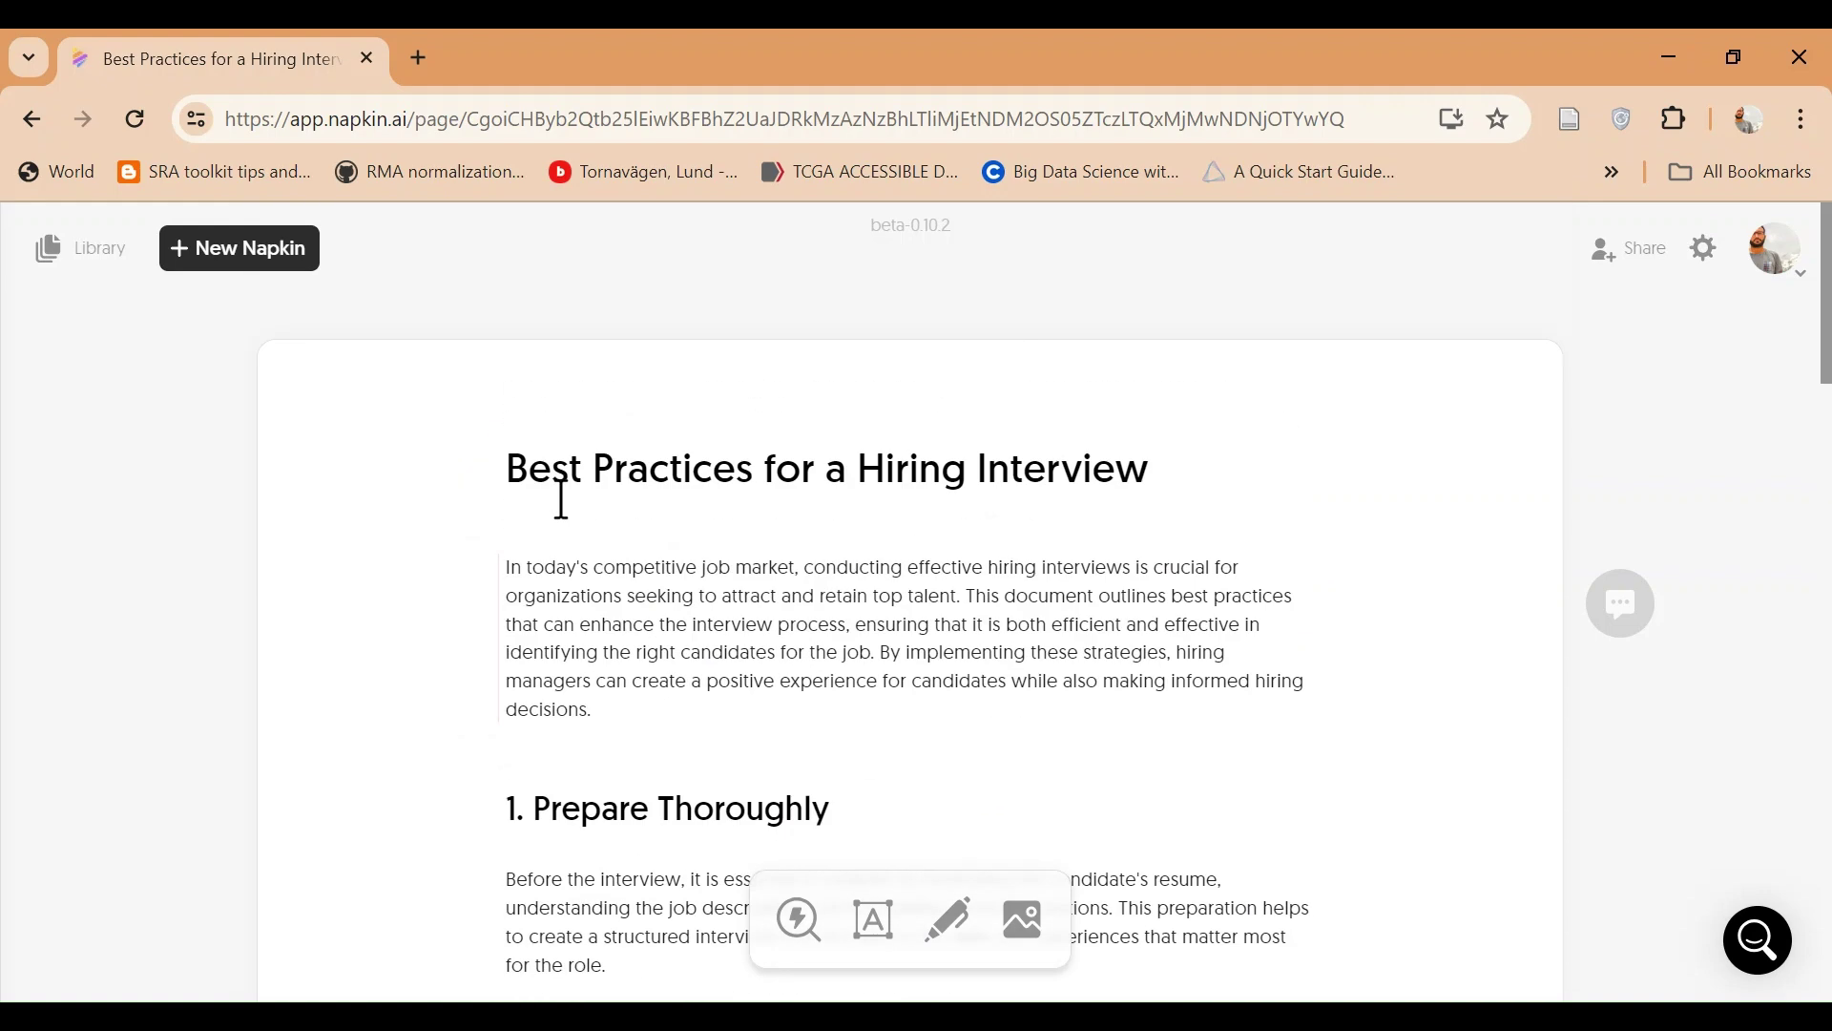
scroll(568, 690, down, 2)
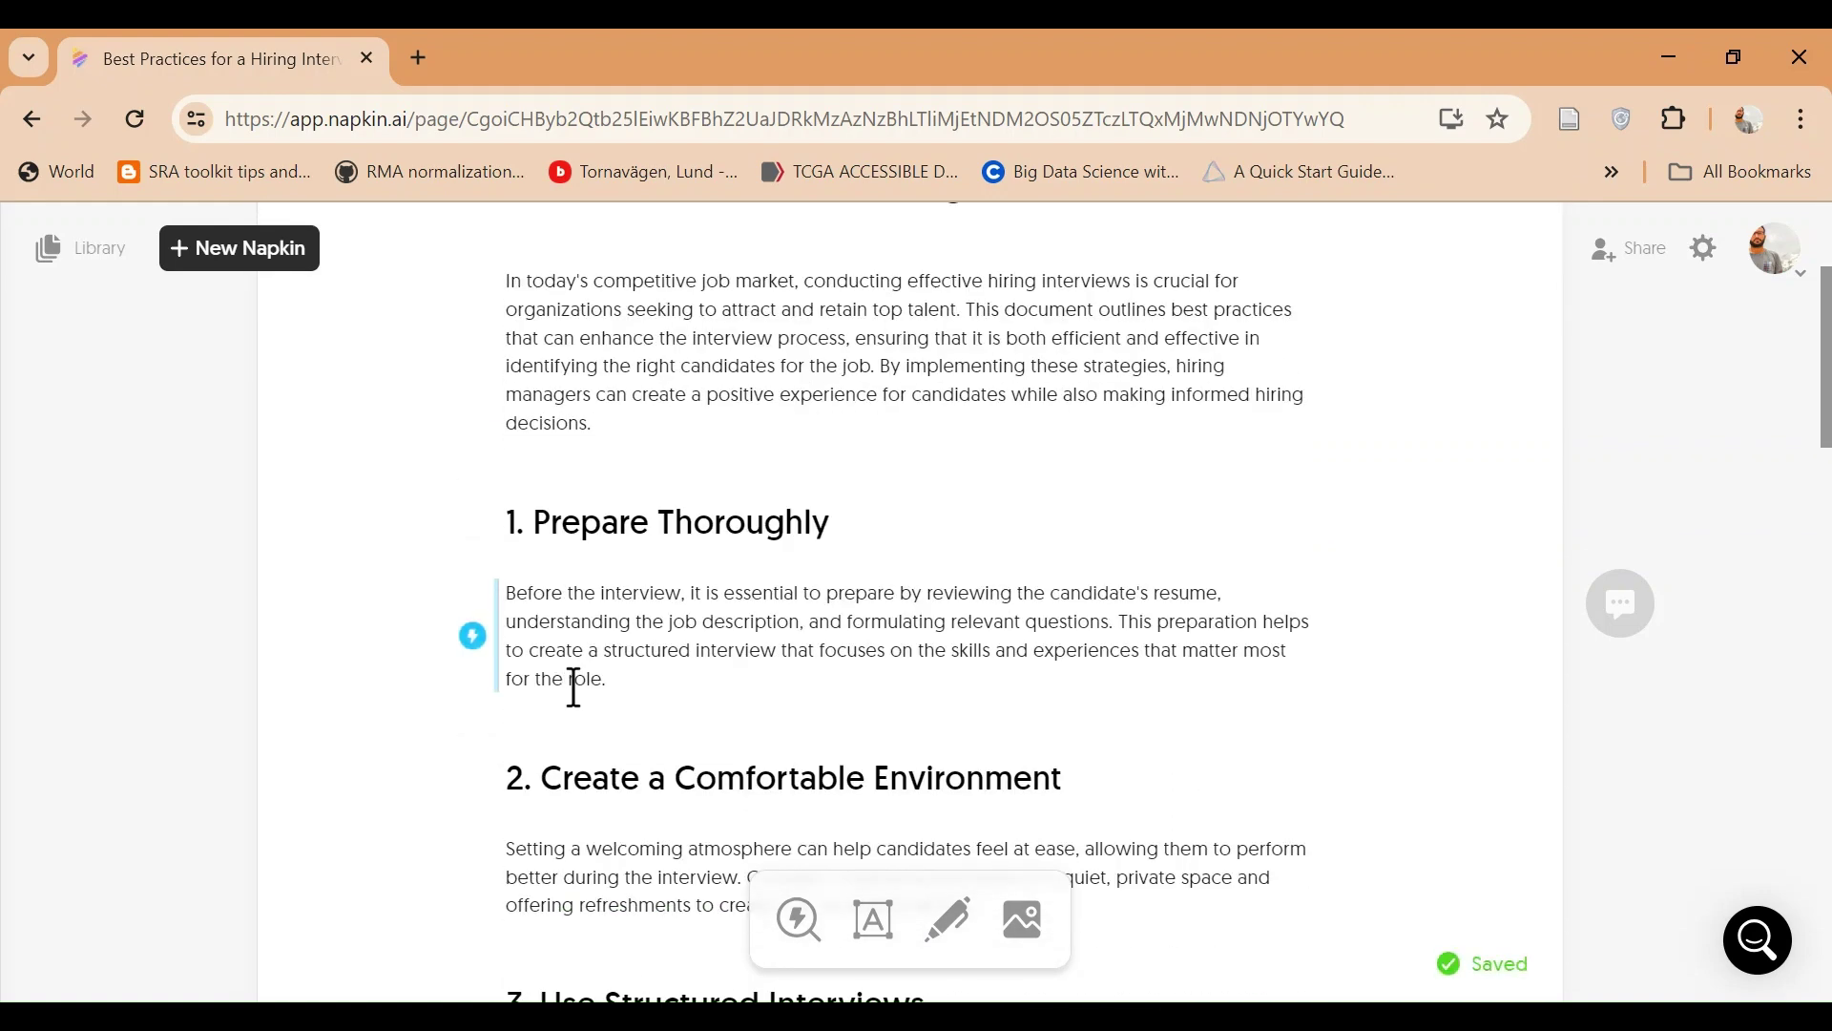
scroll(823, 783, down, 5)
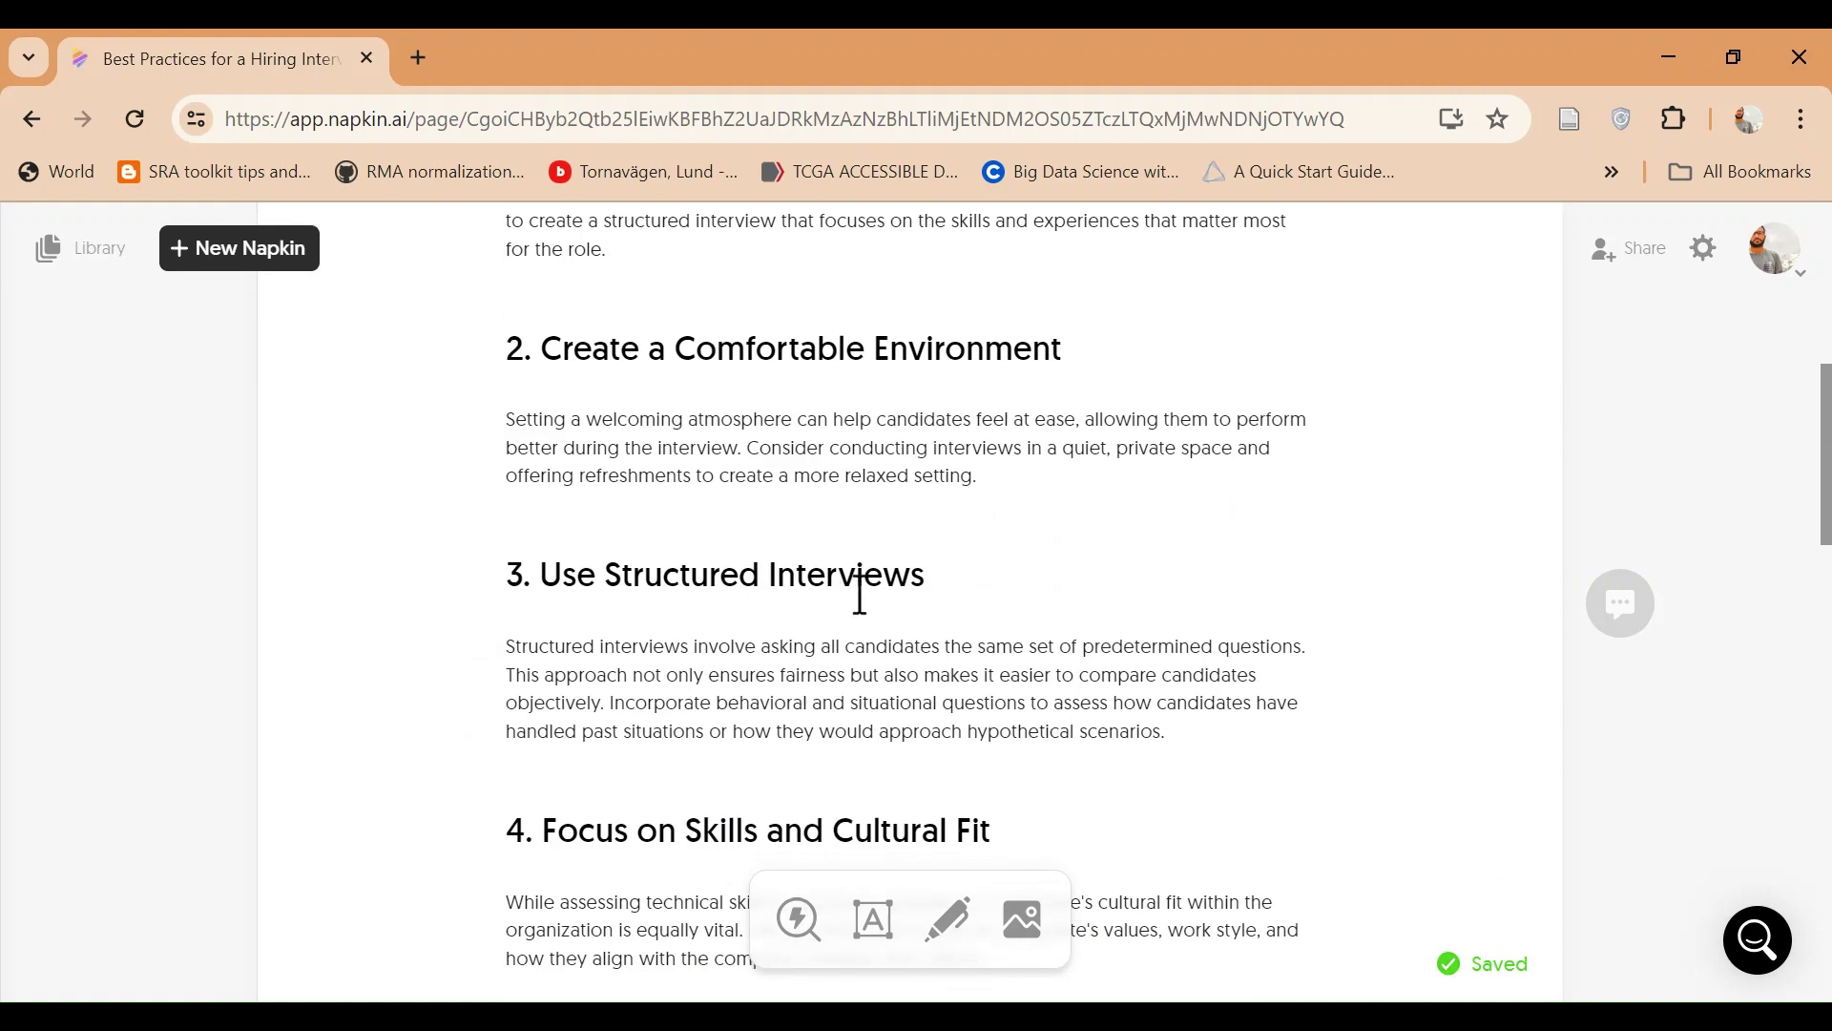
scroll(860, 594, down, 2)
scroll(698, 687, down, 7)
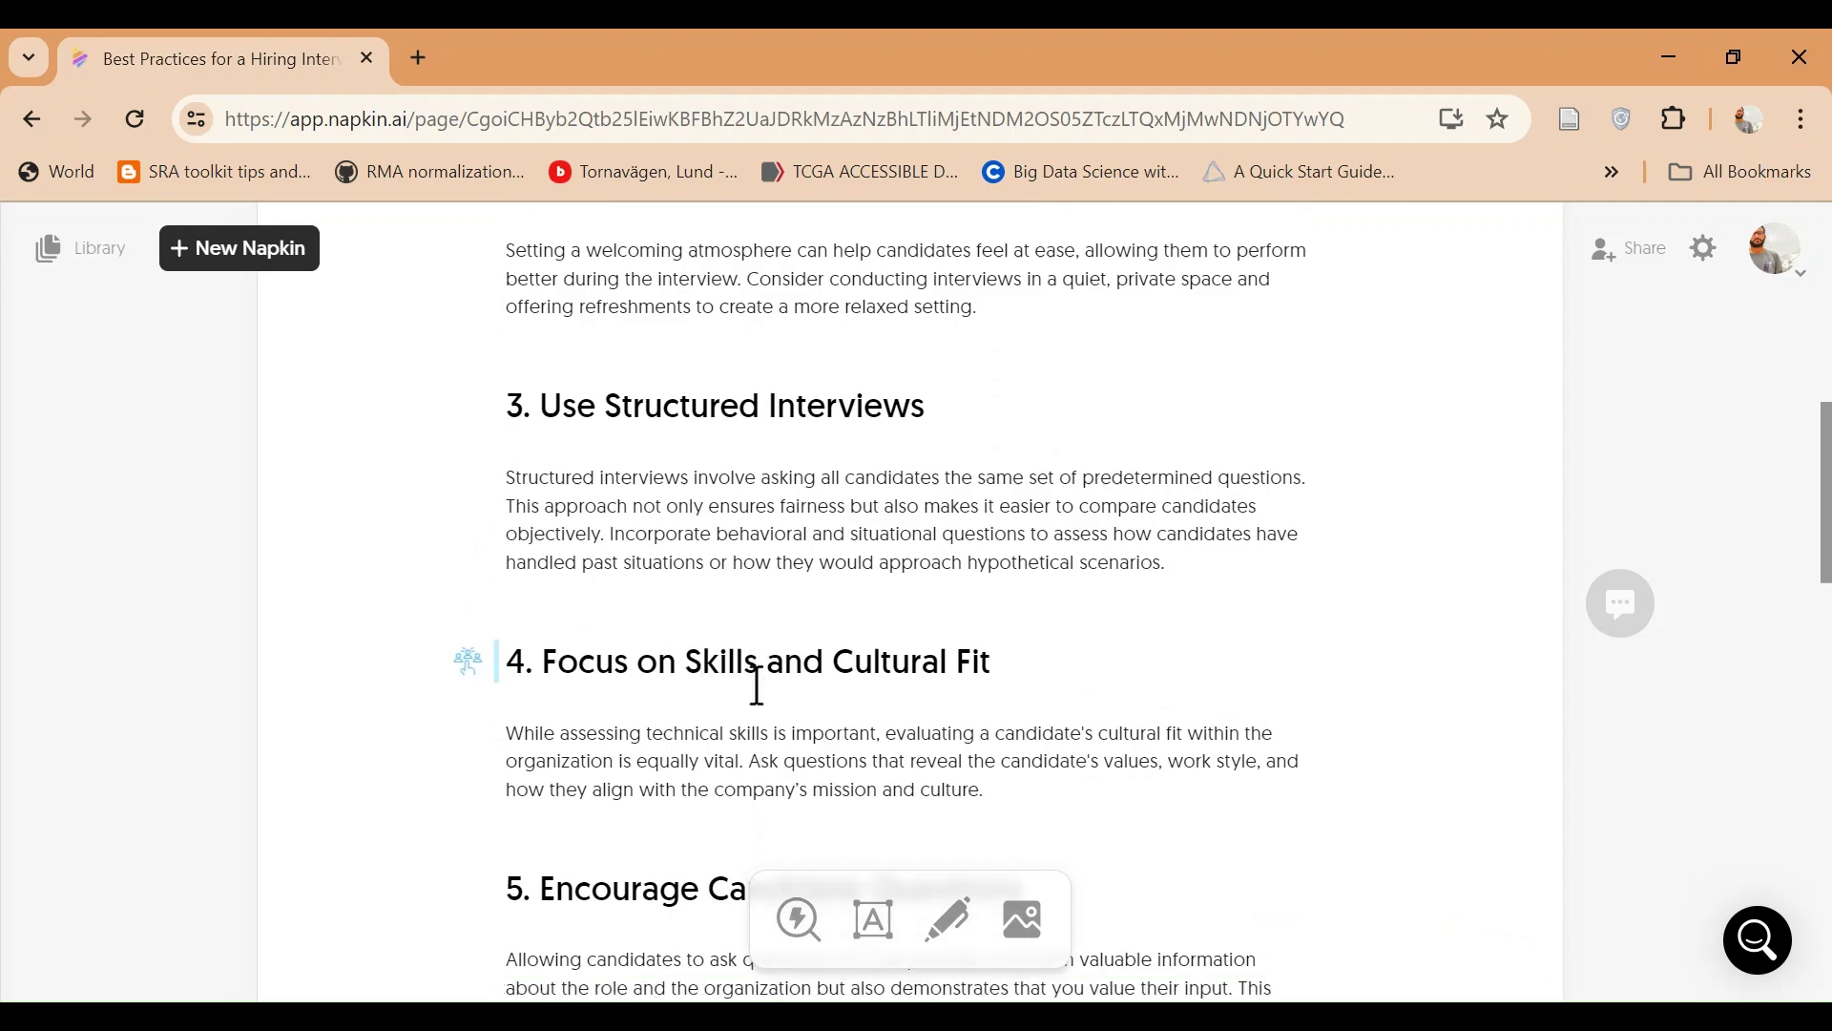
scroll(745, 675, up, 15)
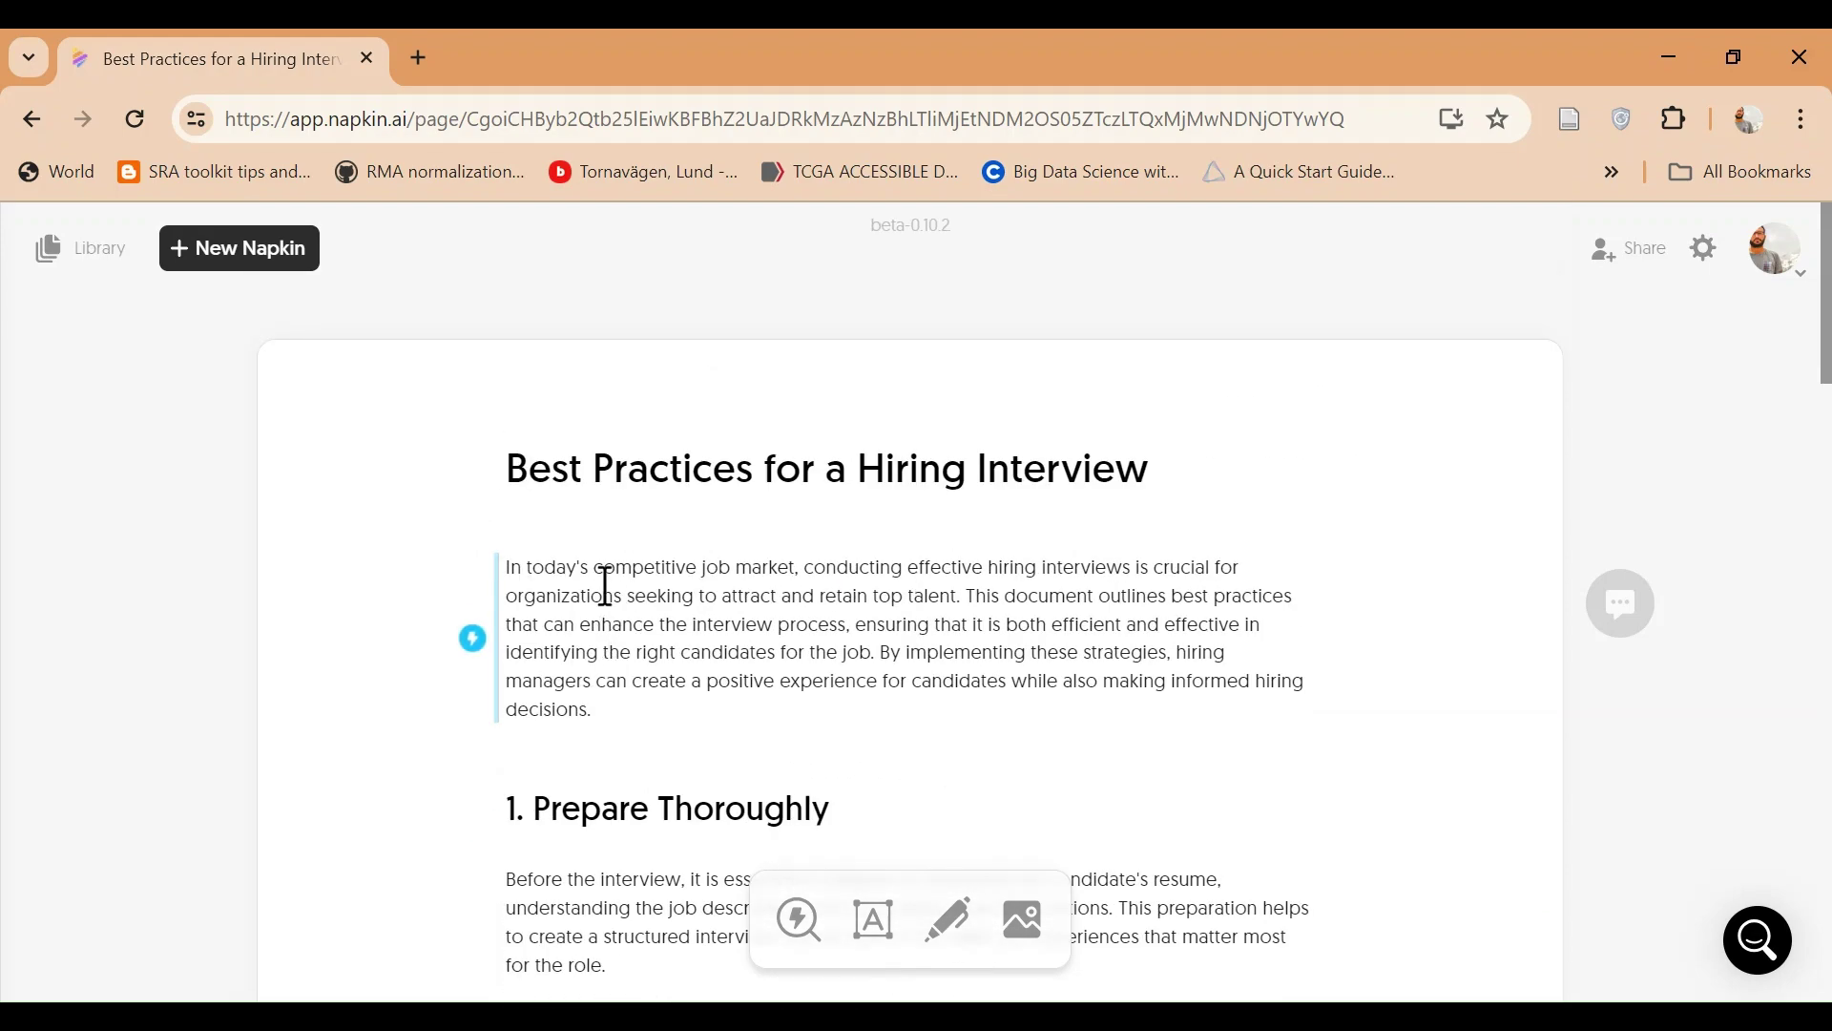
scroll(587, 570, down, 10)
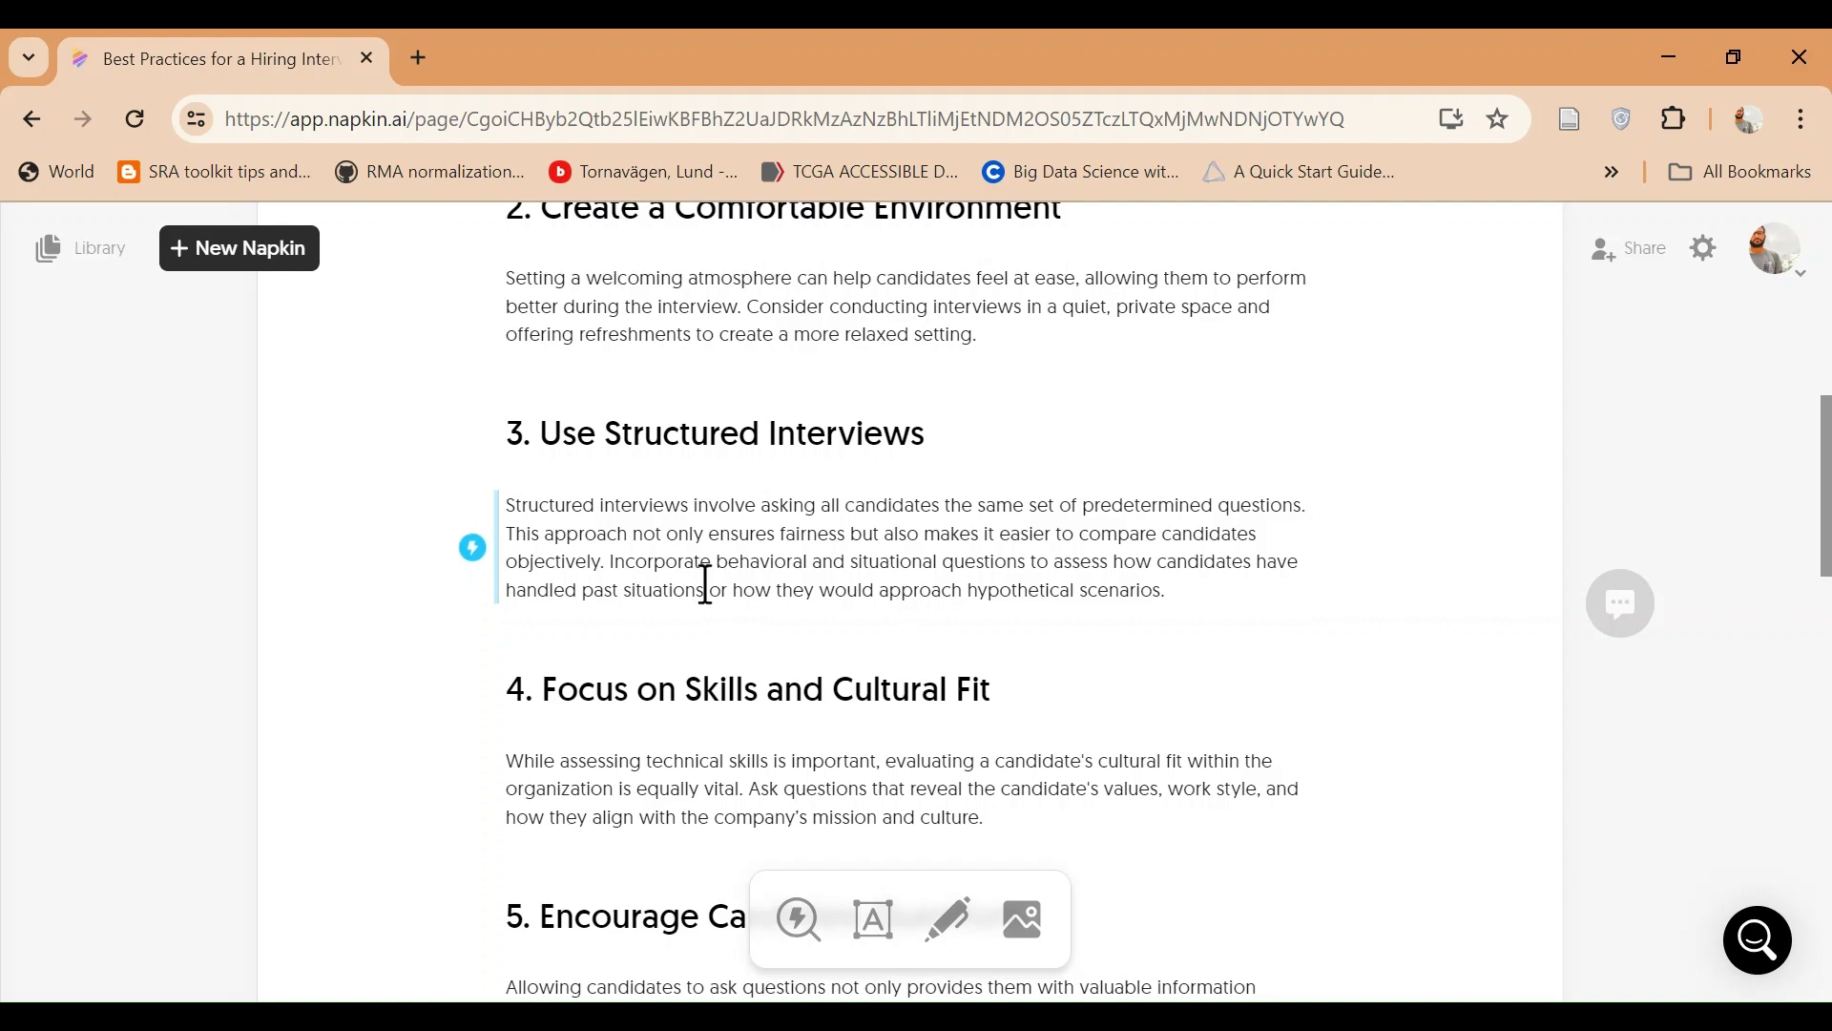
scroll(657, 546, up, 10)
Select all the hiring-interview note text and generate a visual from it.
drag(505, 474, 1215, 413)
scroll(480, 449, up, 5)
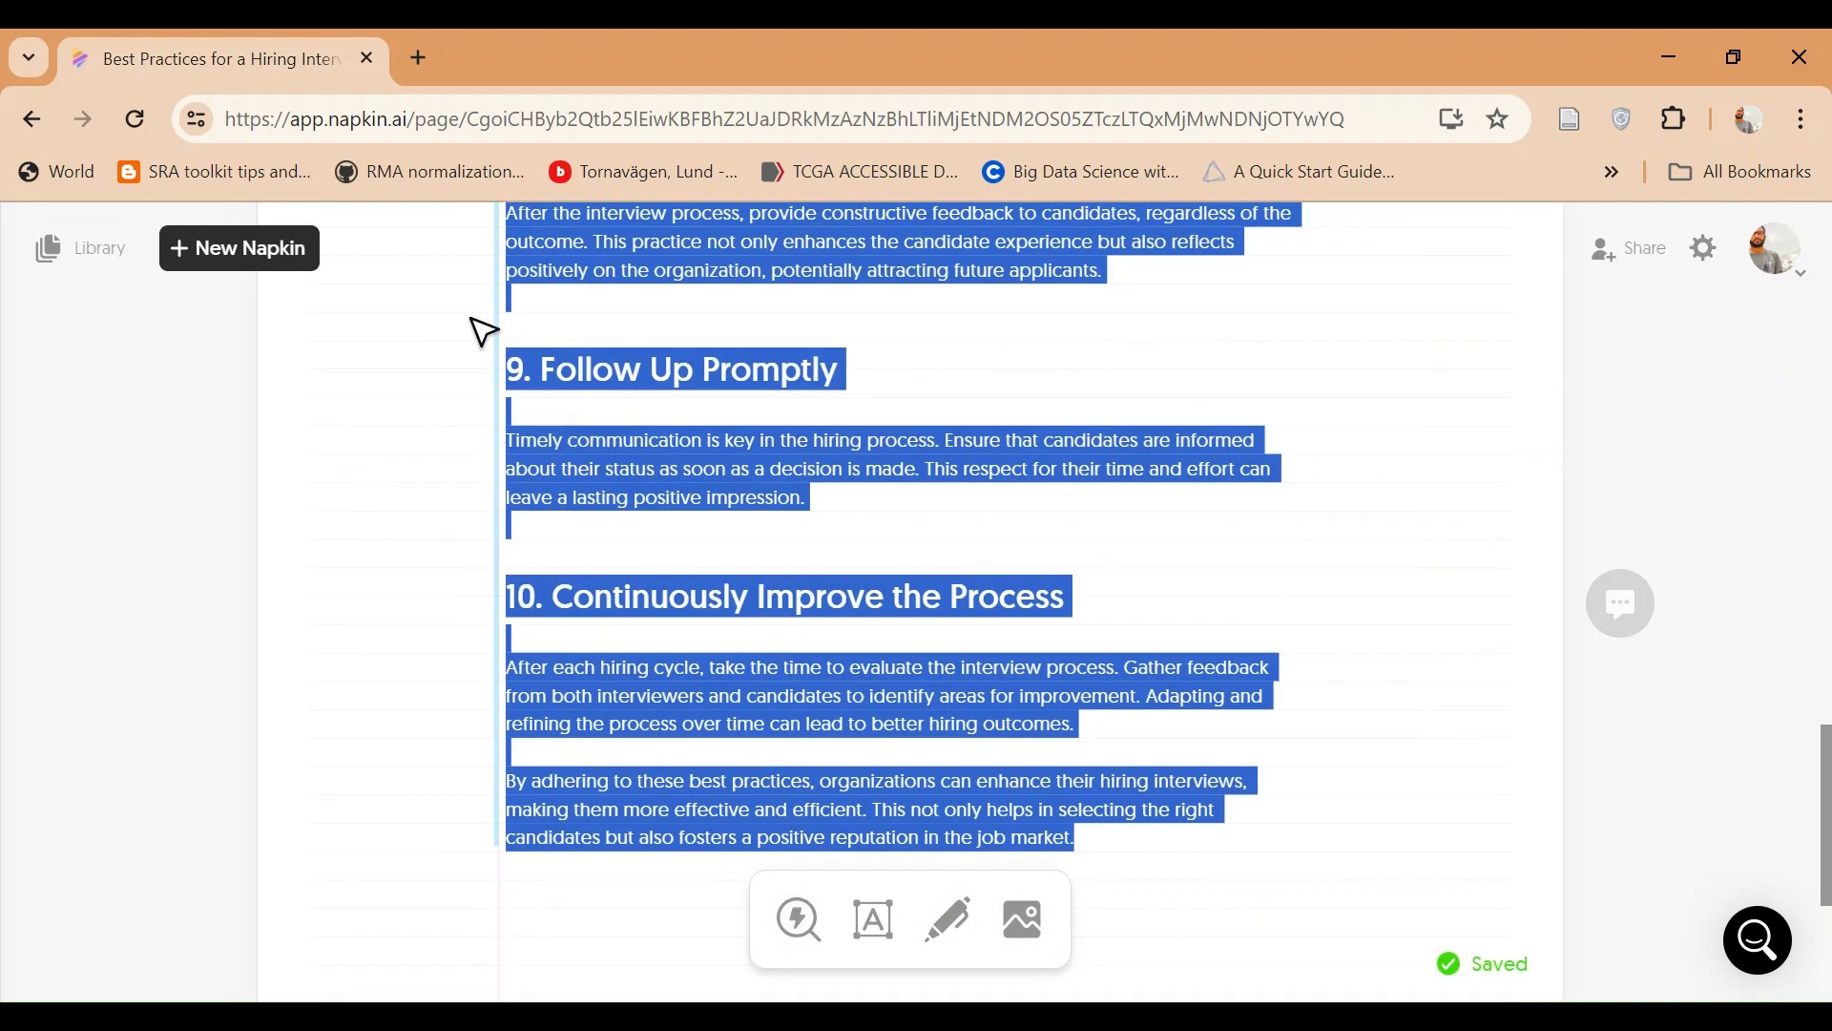
scroll(482, 328, up, 5)
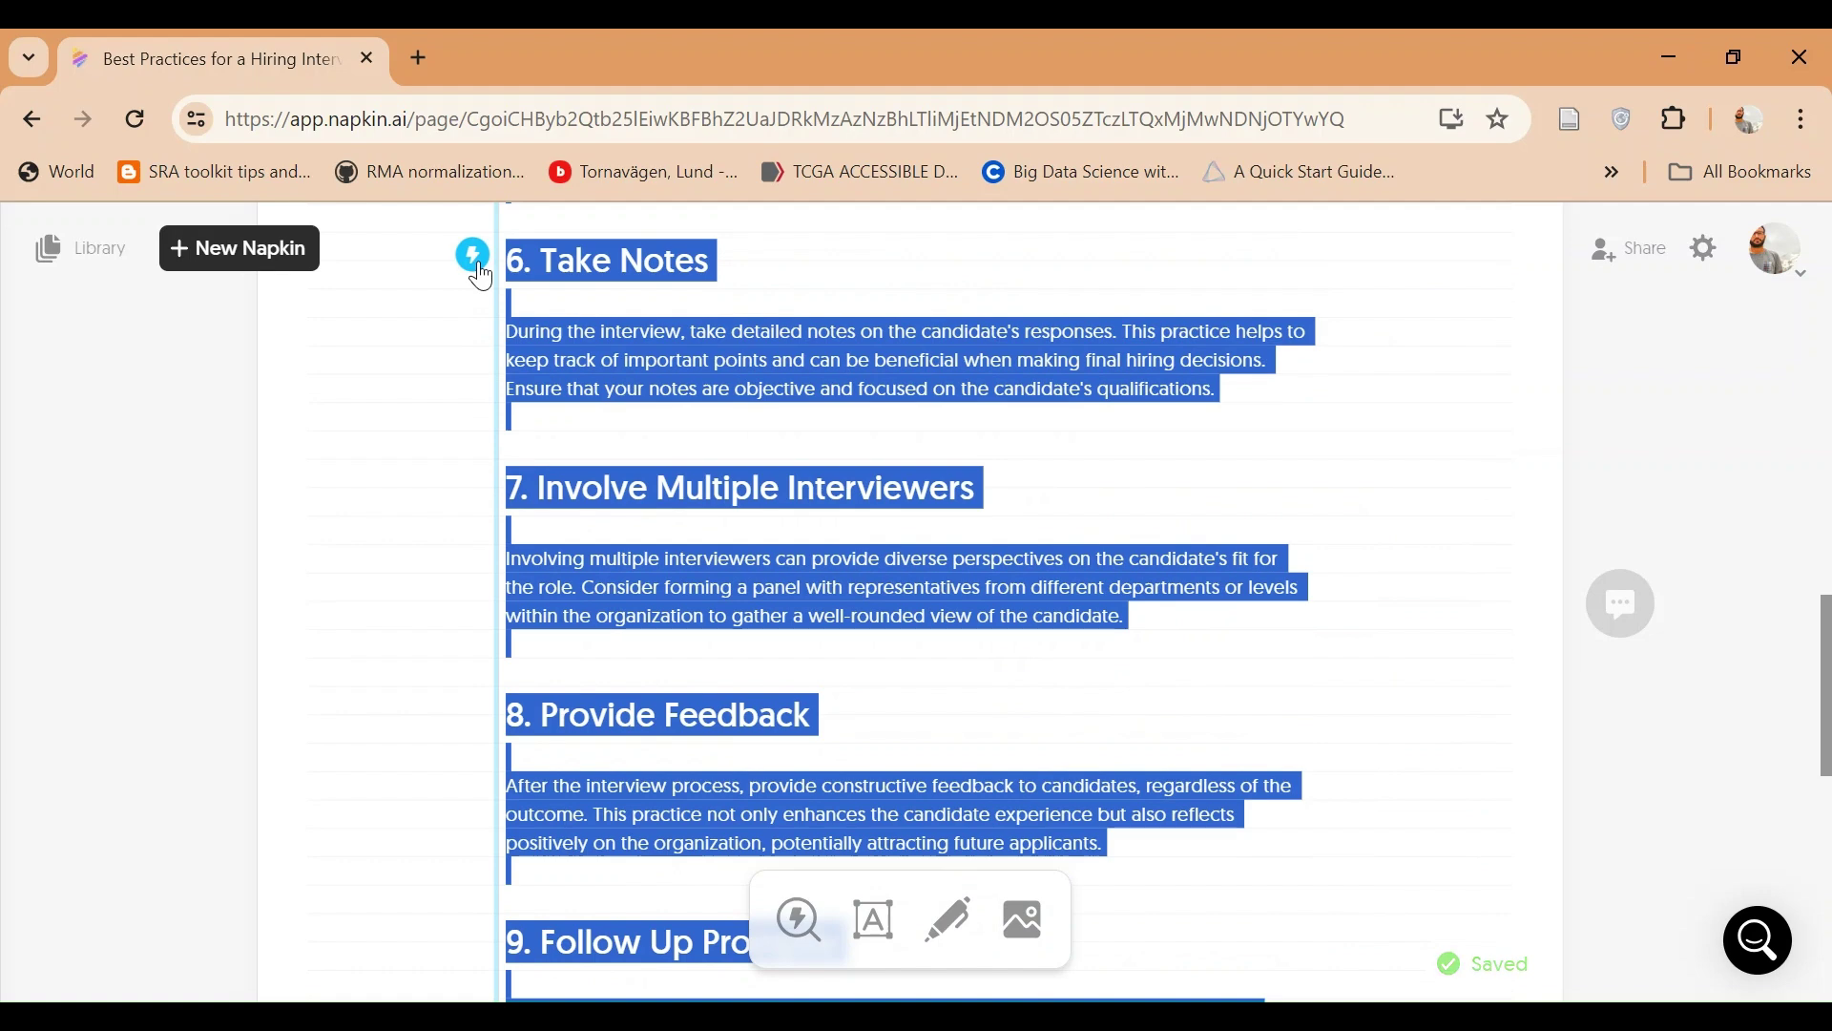
click(473, 258)
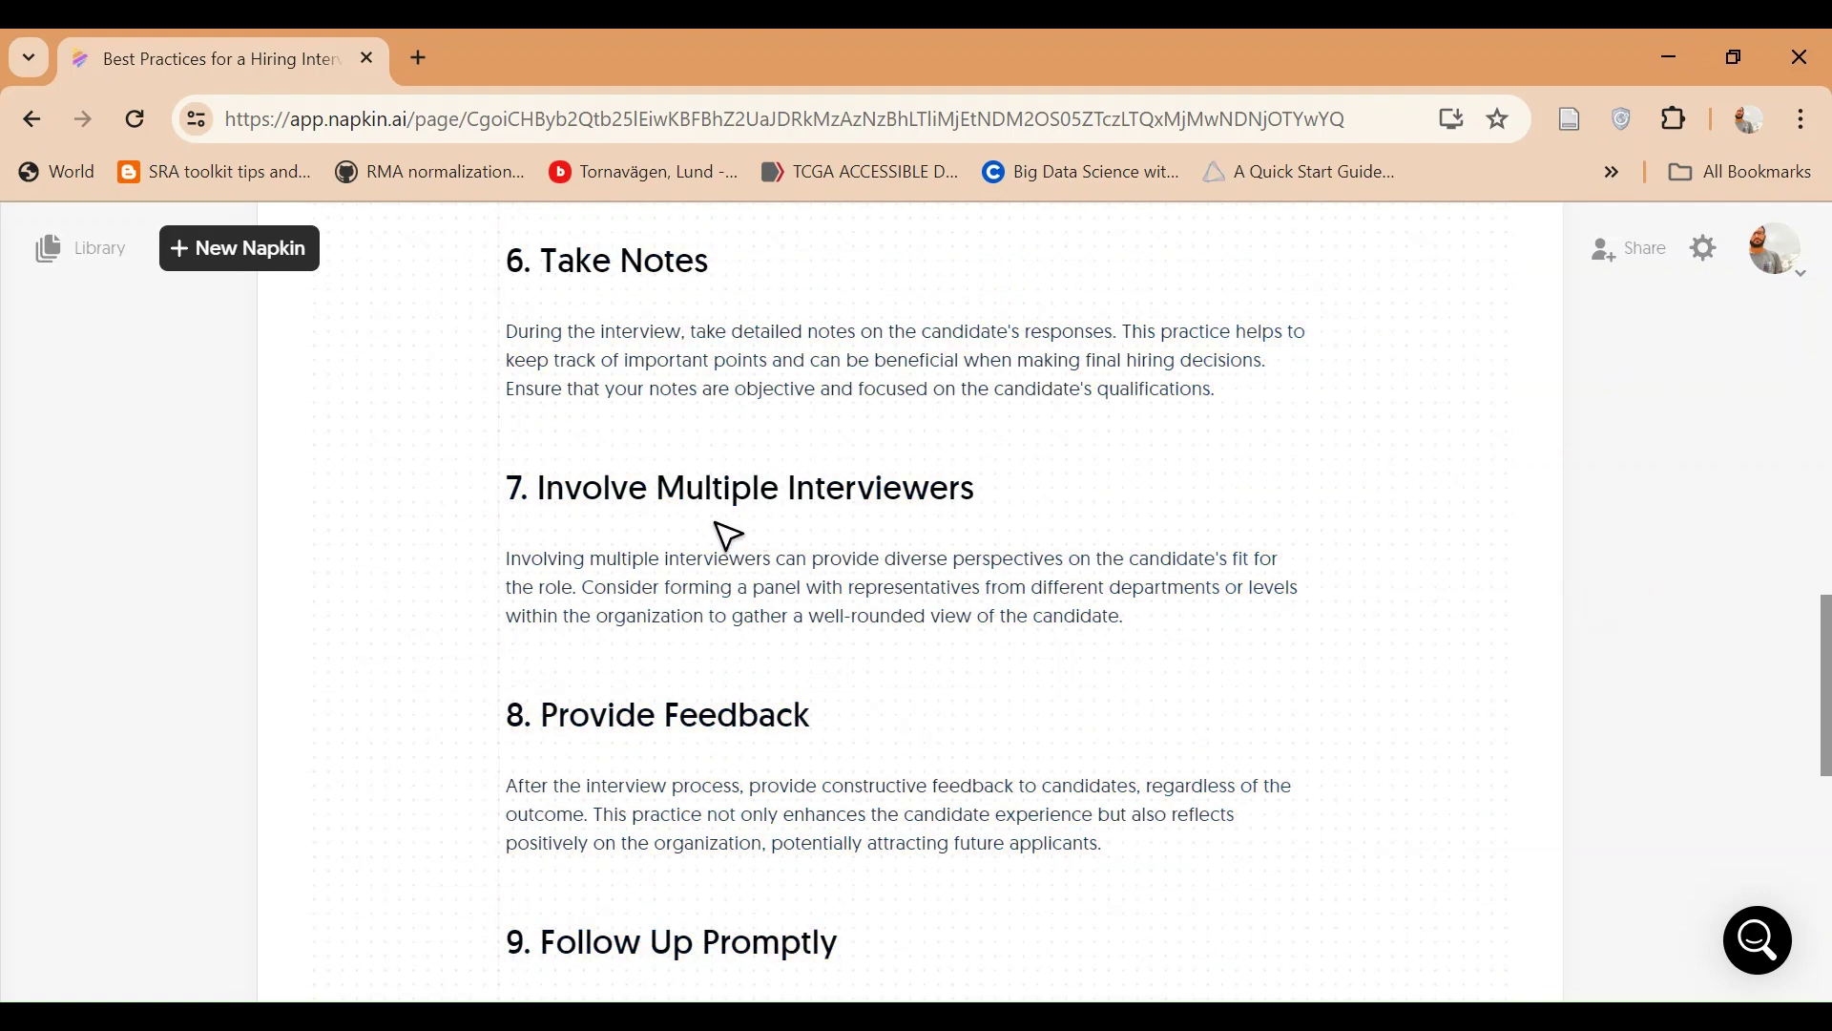
scroll(728, 537, down, 10)
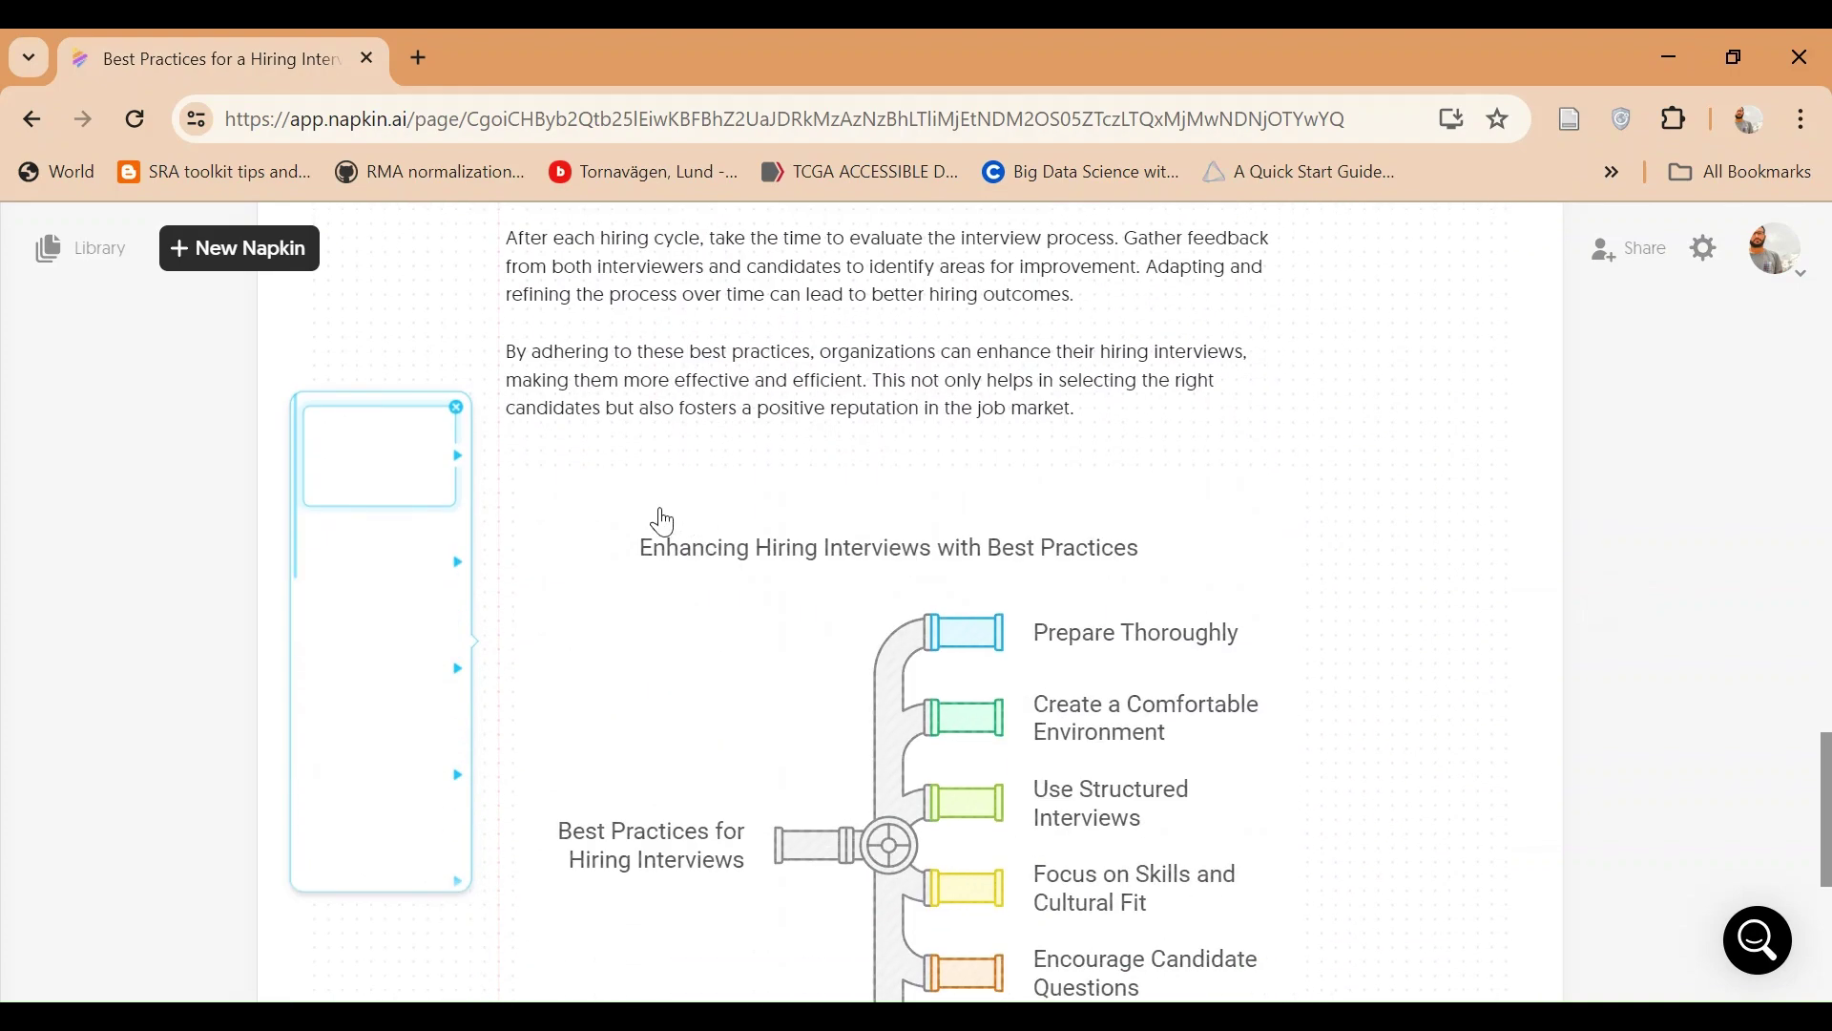
scroll(640, 520, down, 1)
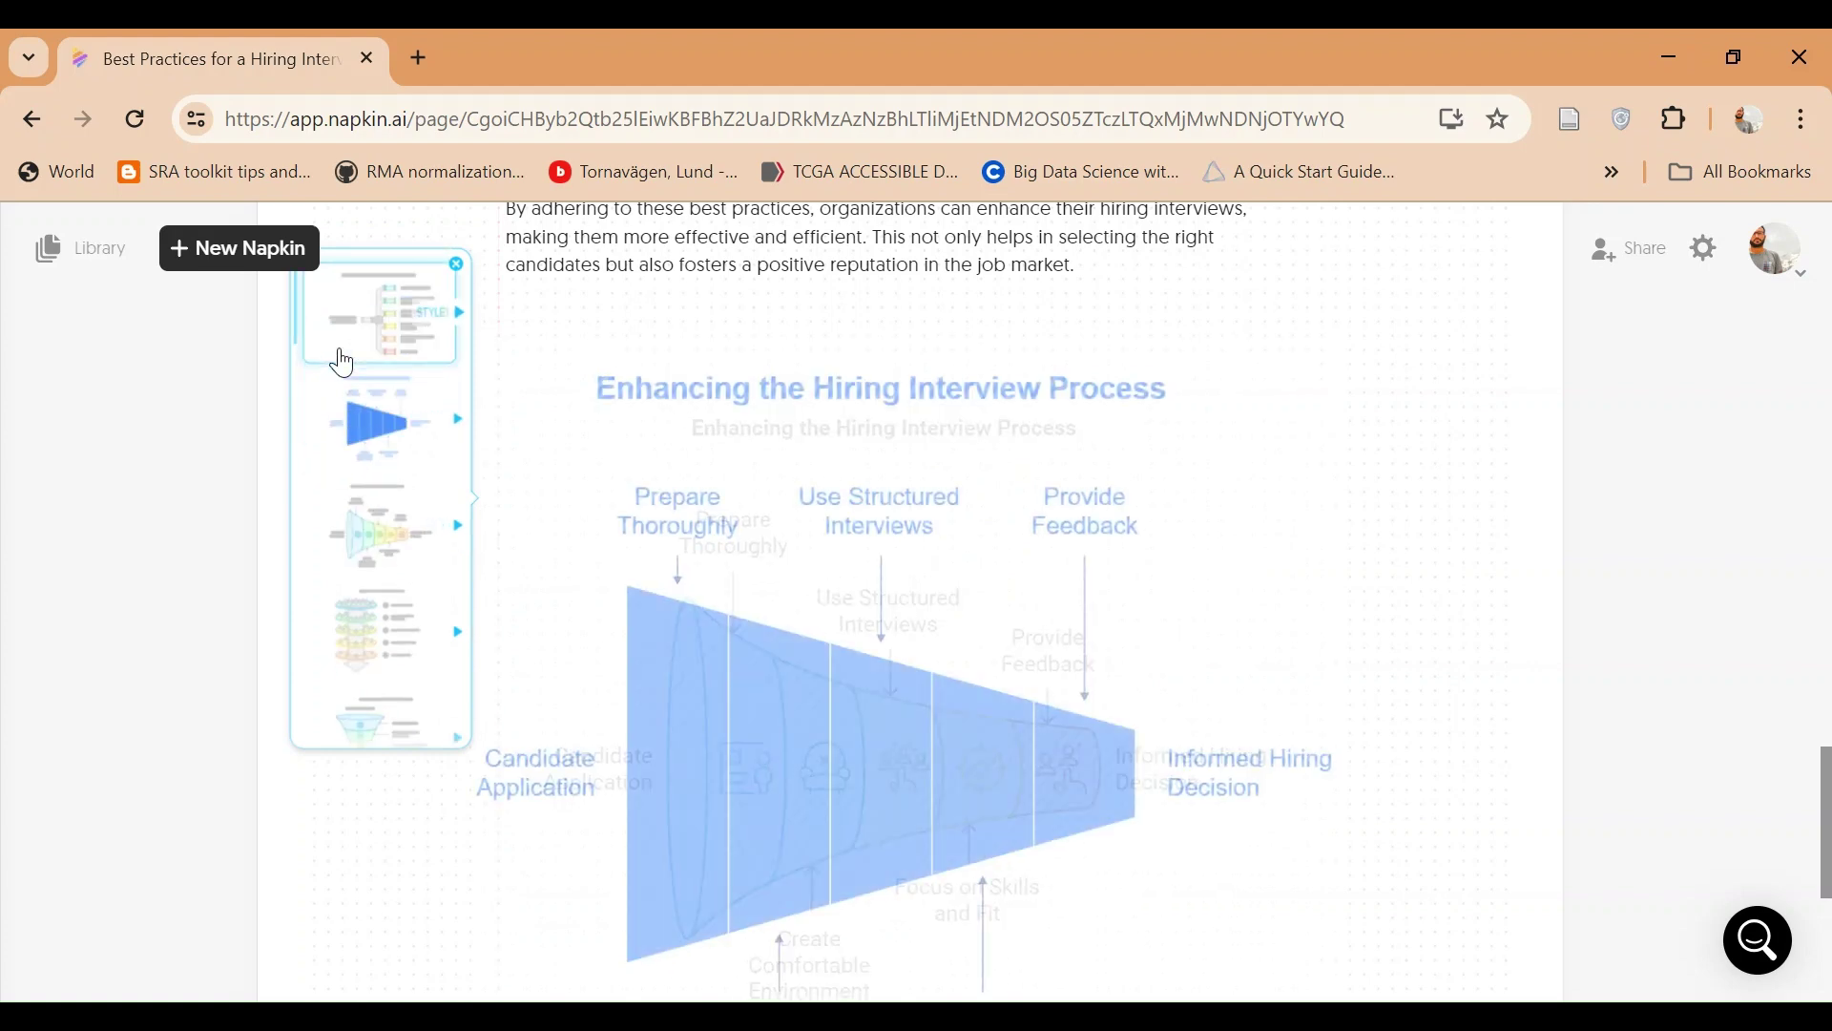
scroll(948, 544, down, 2)
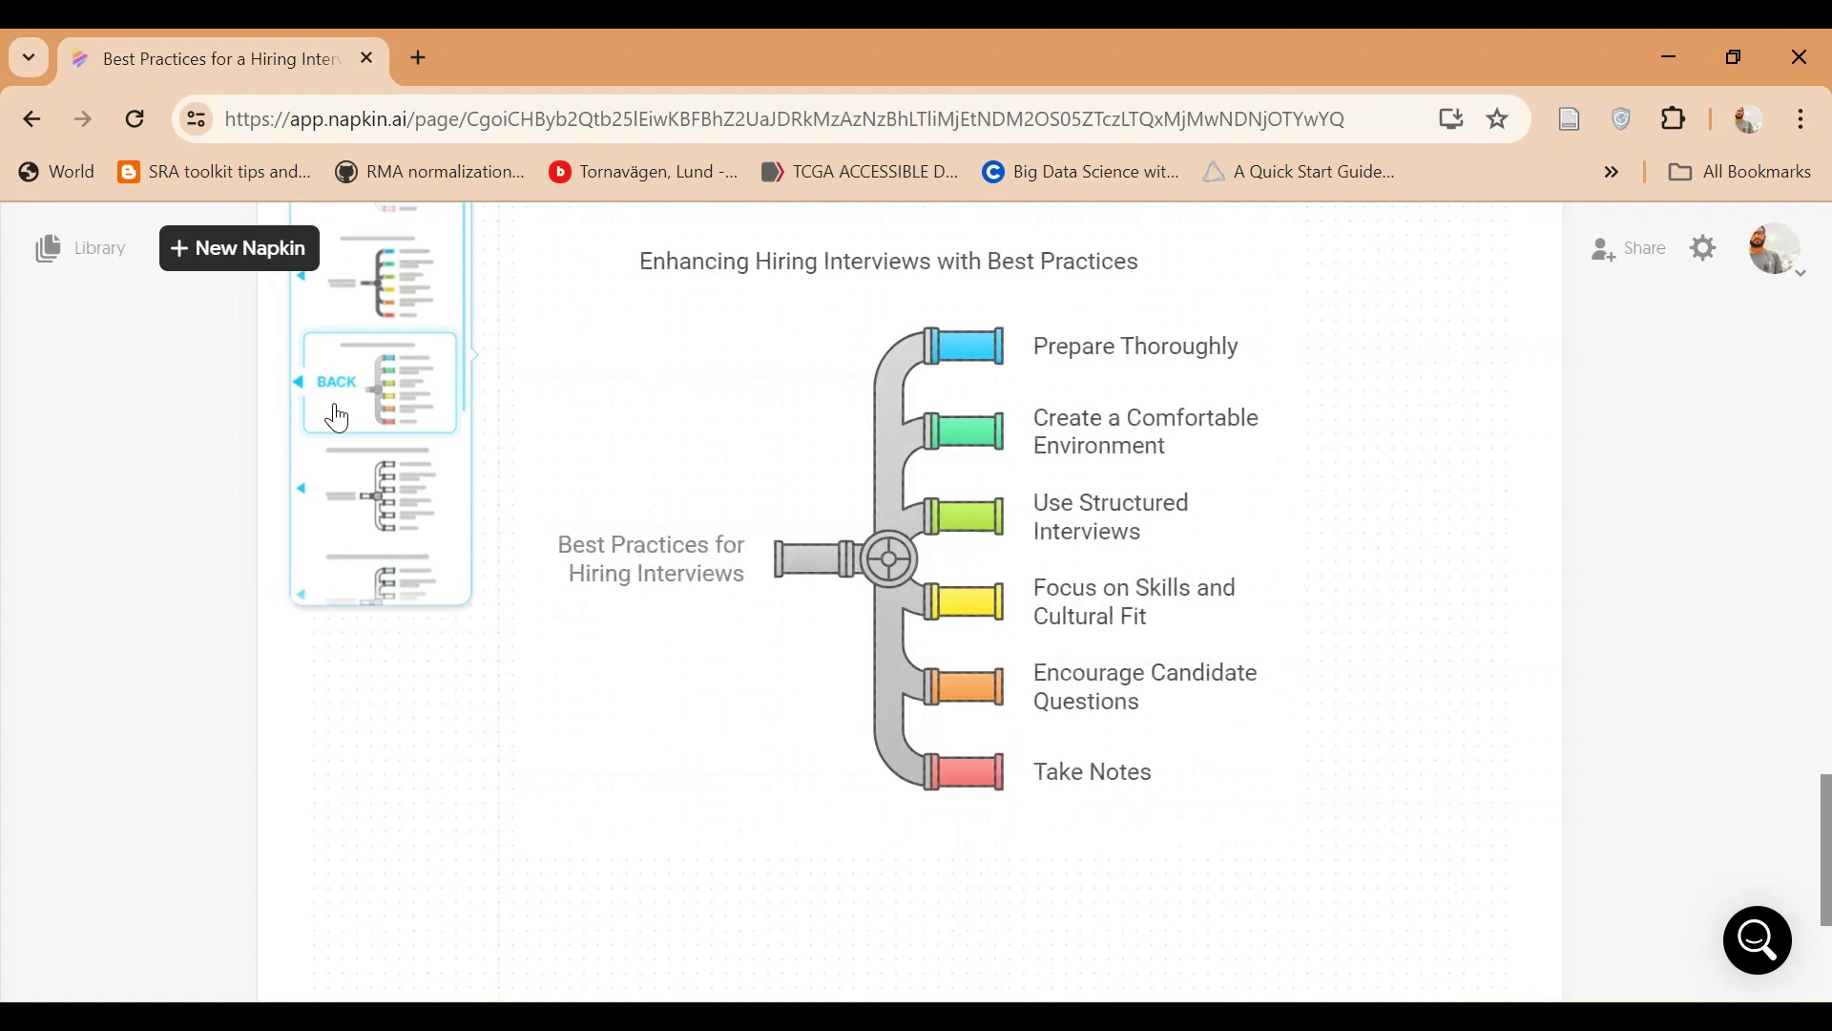
scroll(1441, 508, up, 6)
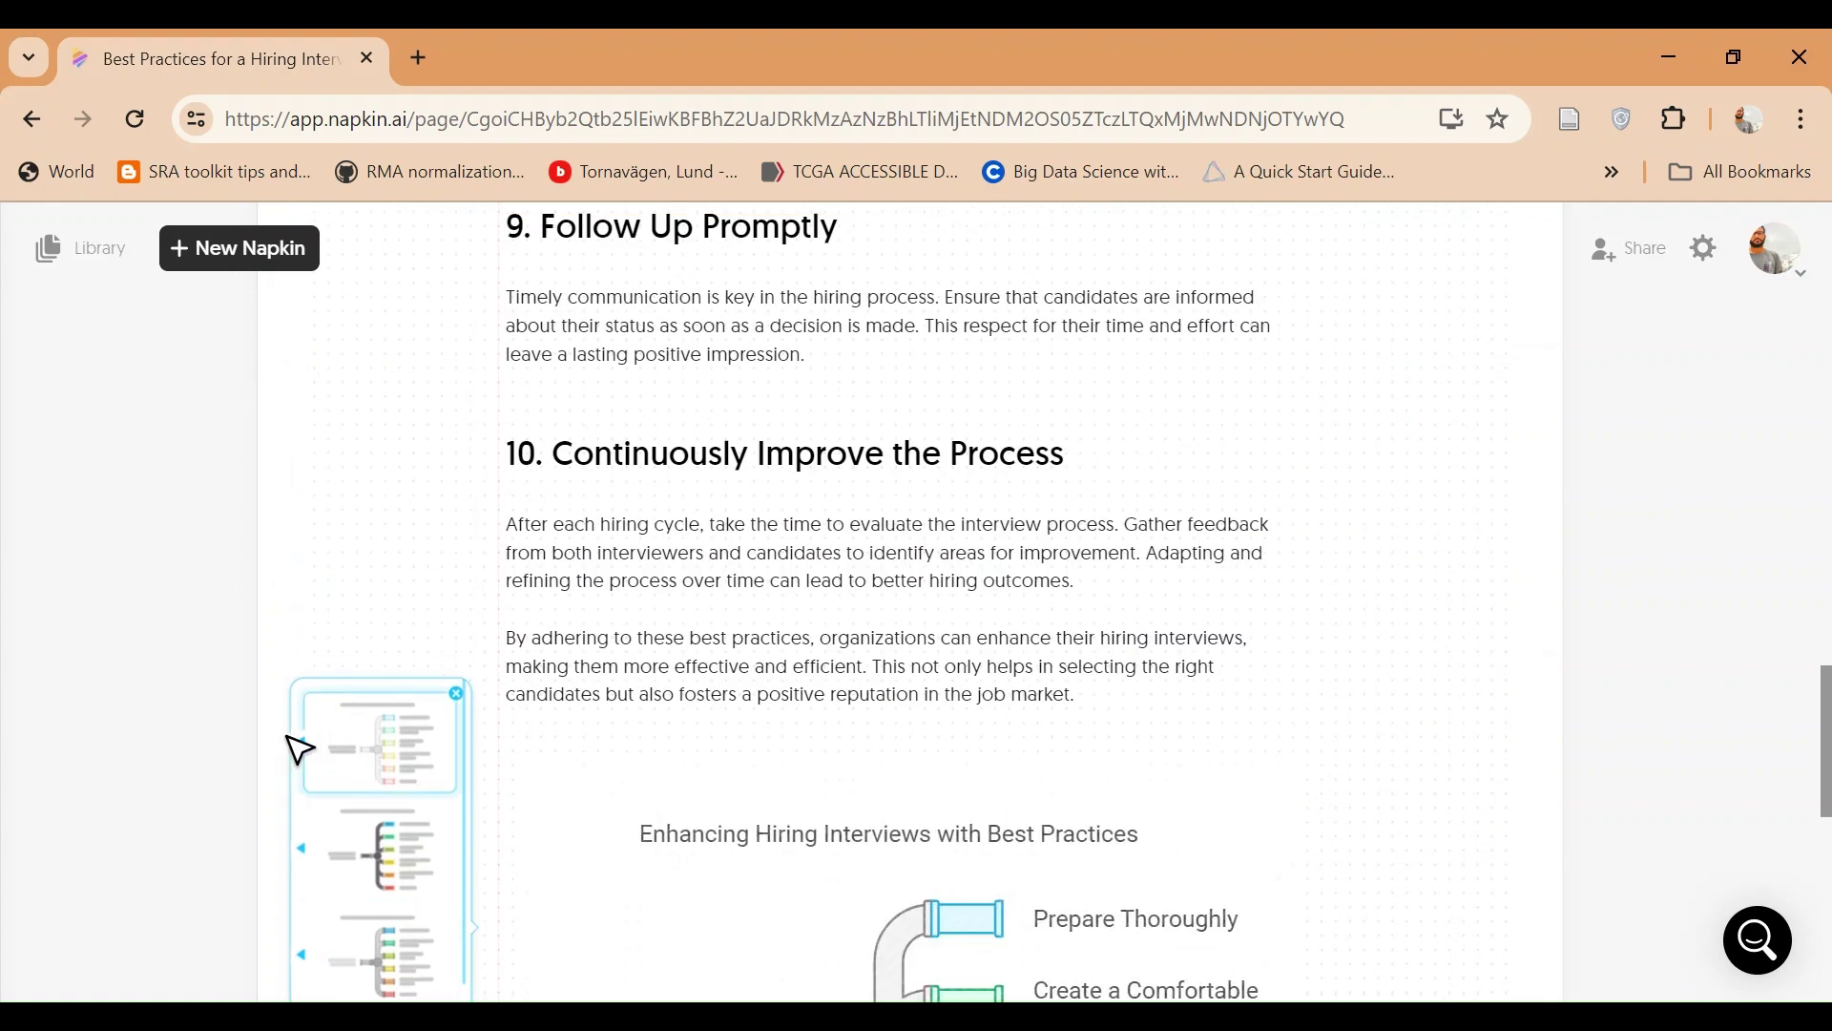
scroll(324, 764, down, 3)
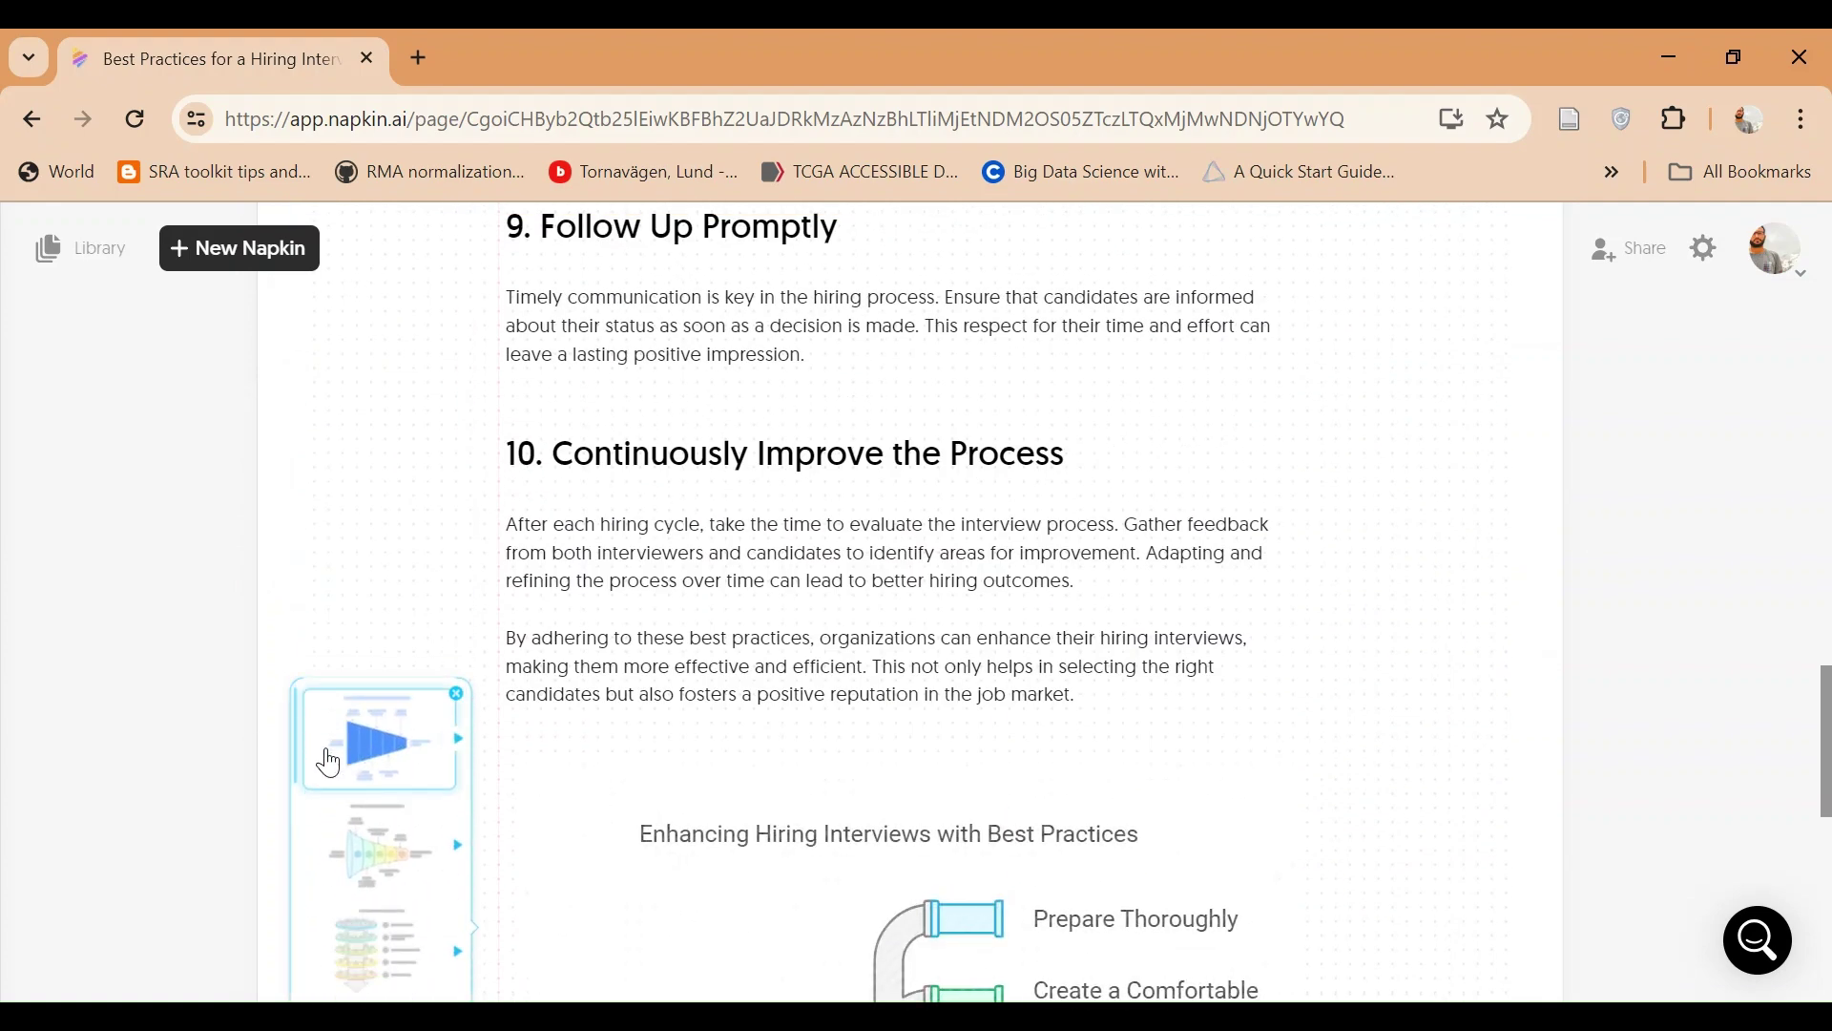
scroll(329, 764, down, 2)
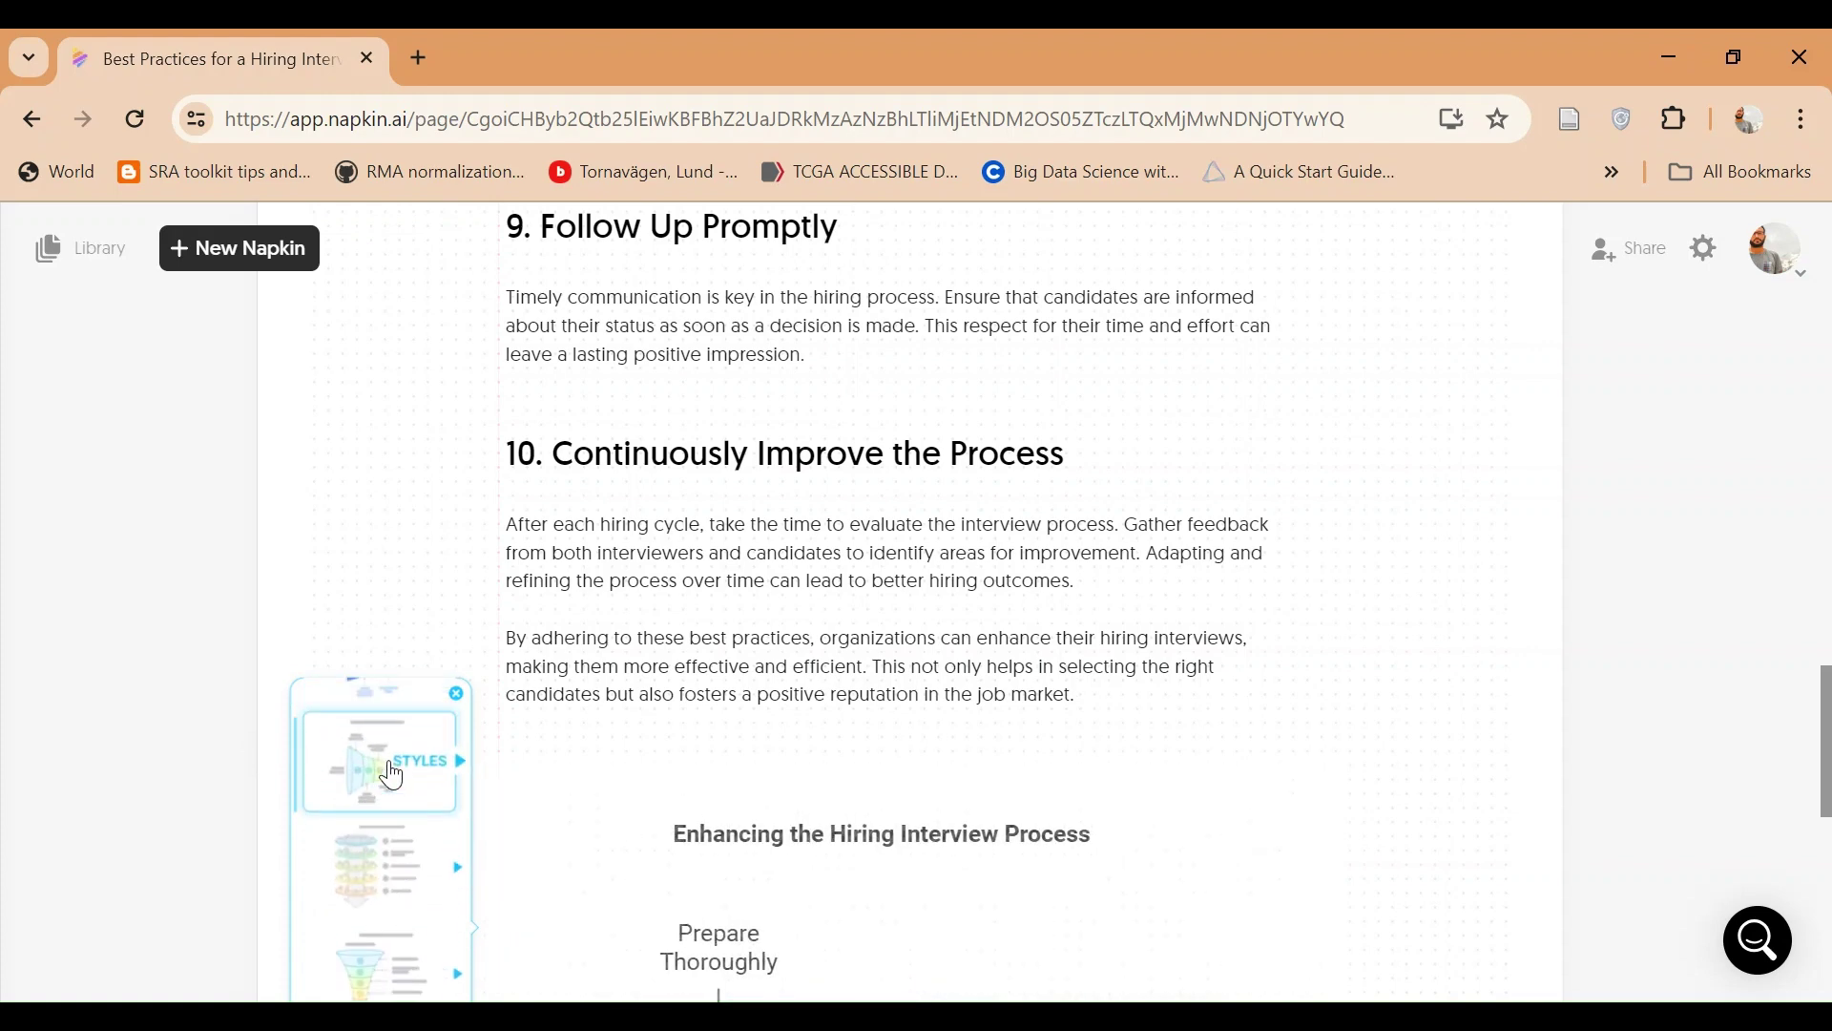
scroll(1177, 706, down, 6)
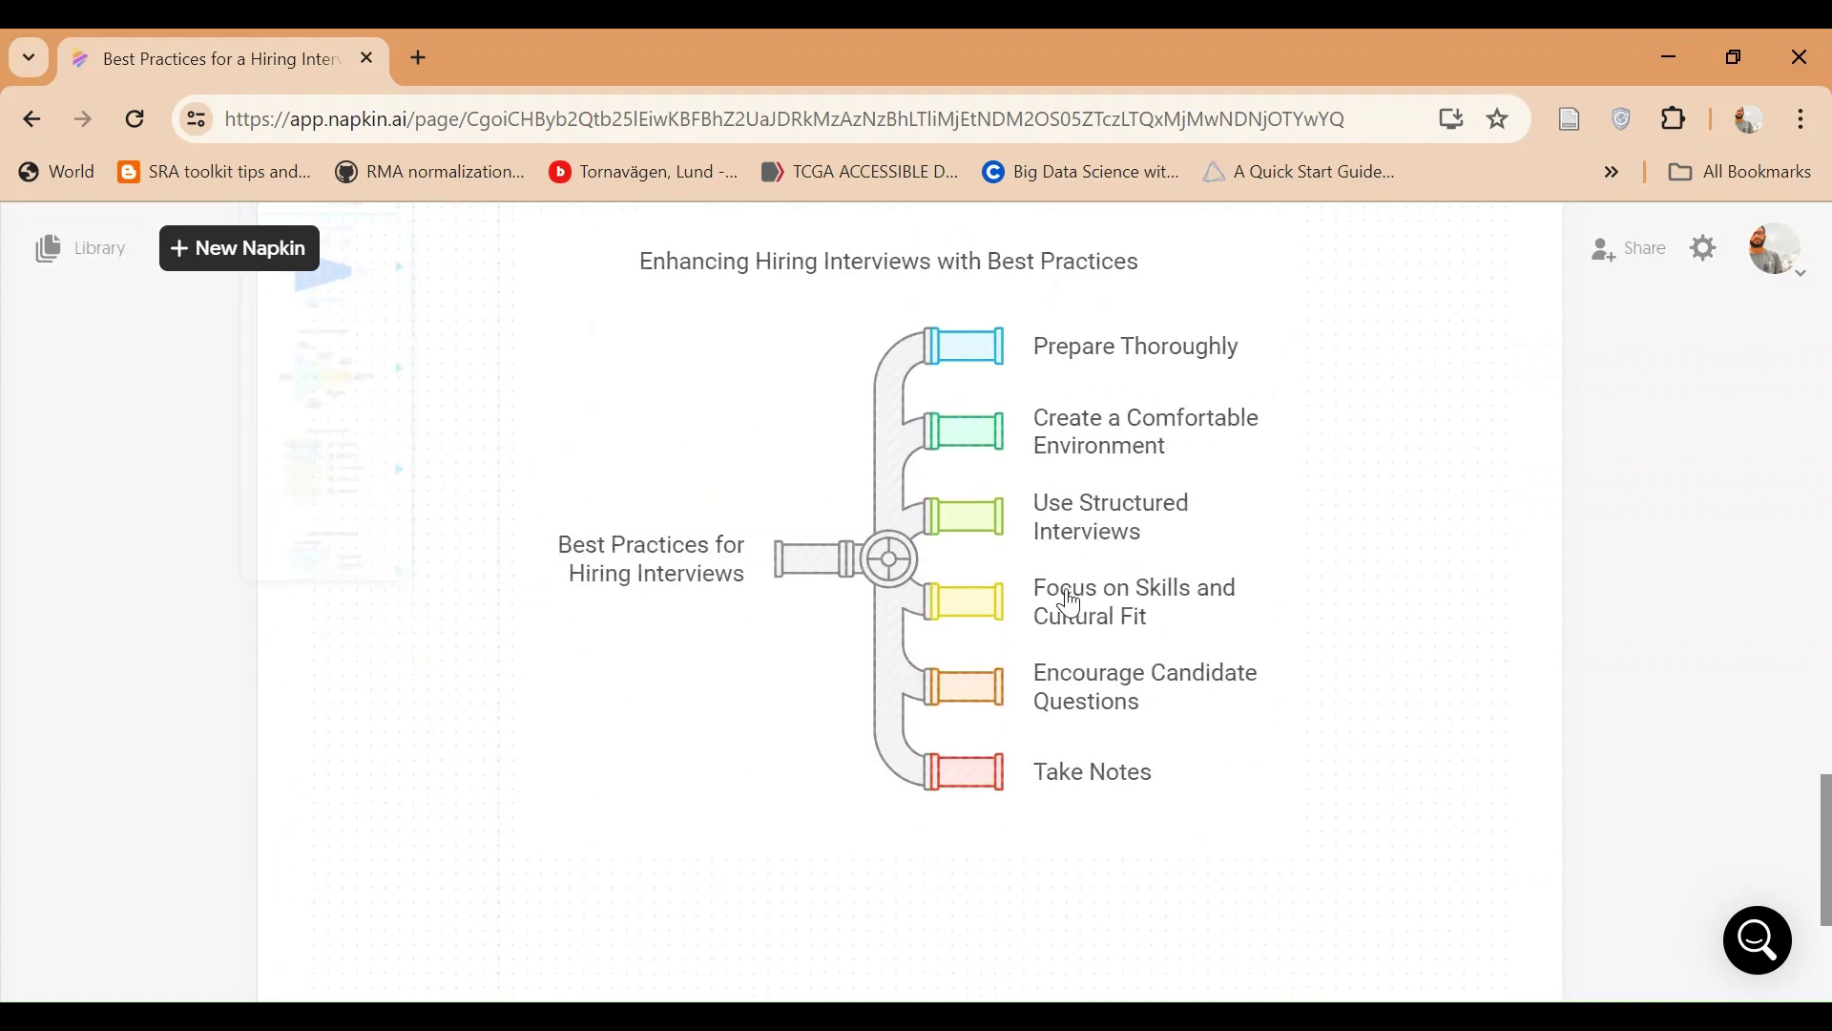
scroll(1071, 603, up, 2)
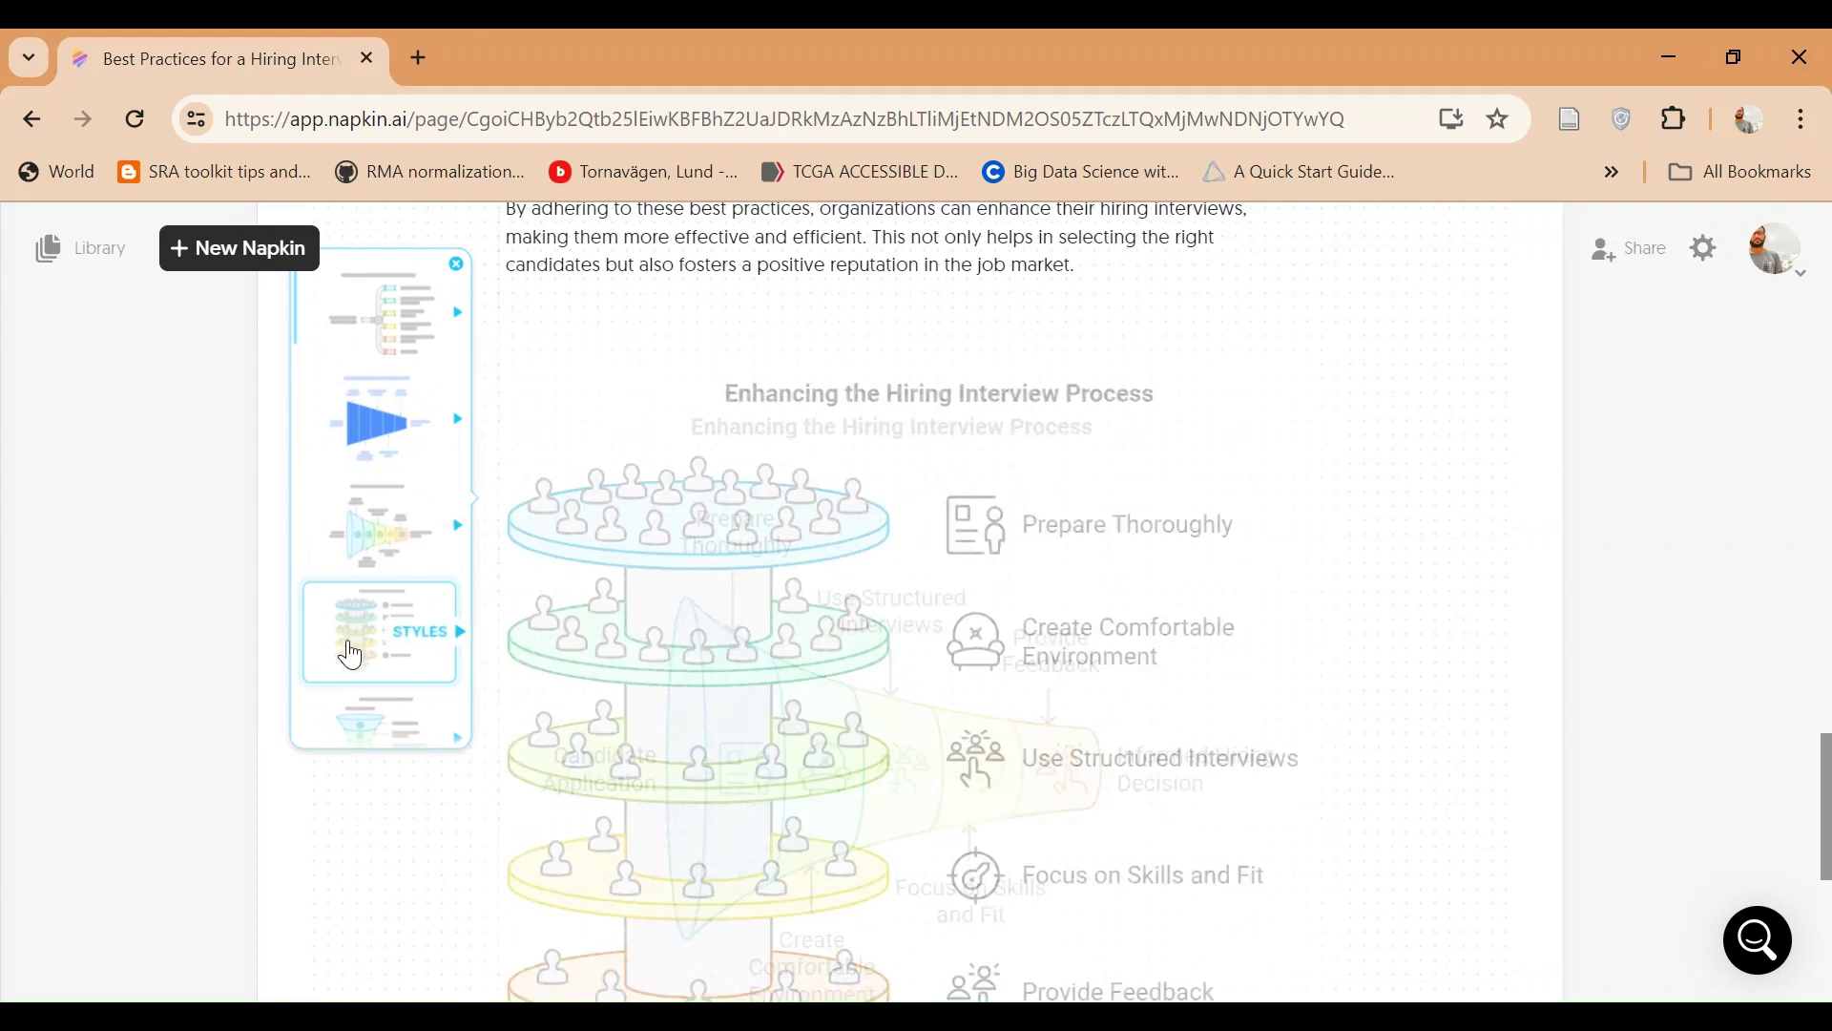
Apply the stacked-tiers style, titled 'Enhancing the Hiring Interview Process', to the visual.
click(351, 655)
scroll(825, 655, down, 2)
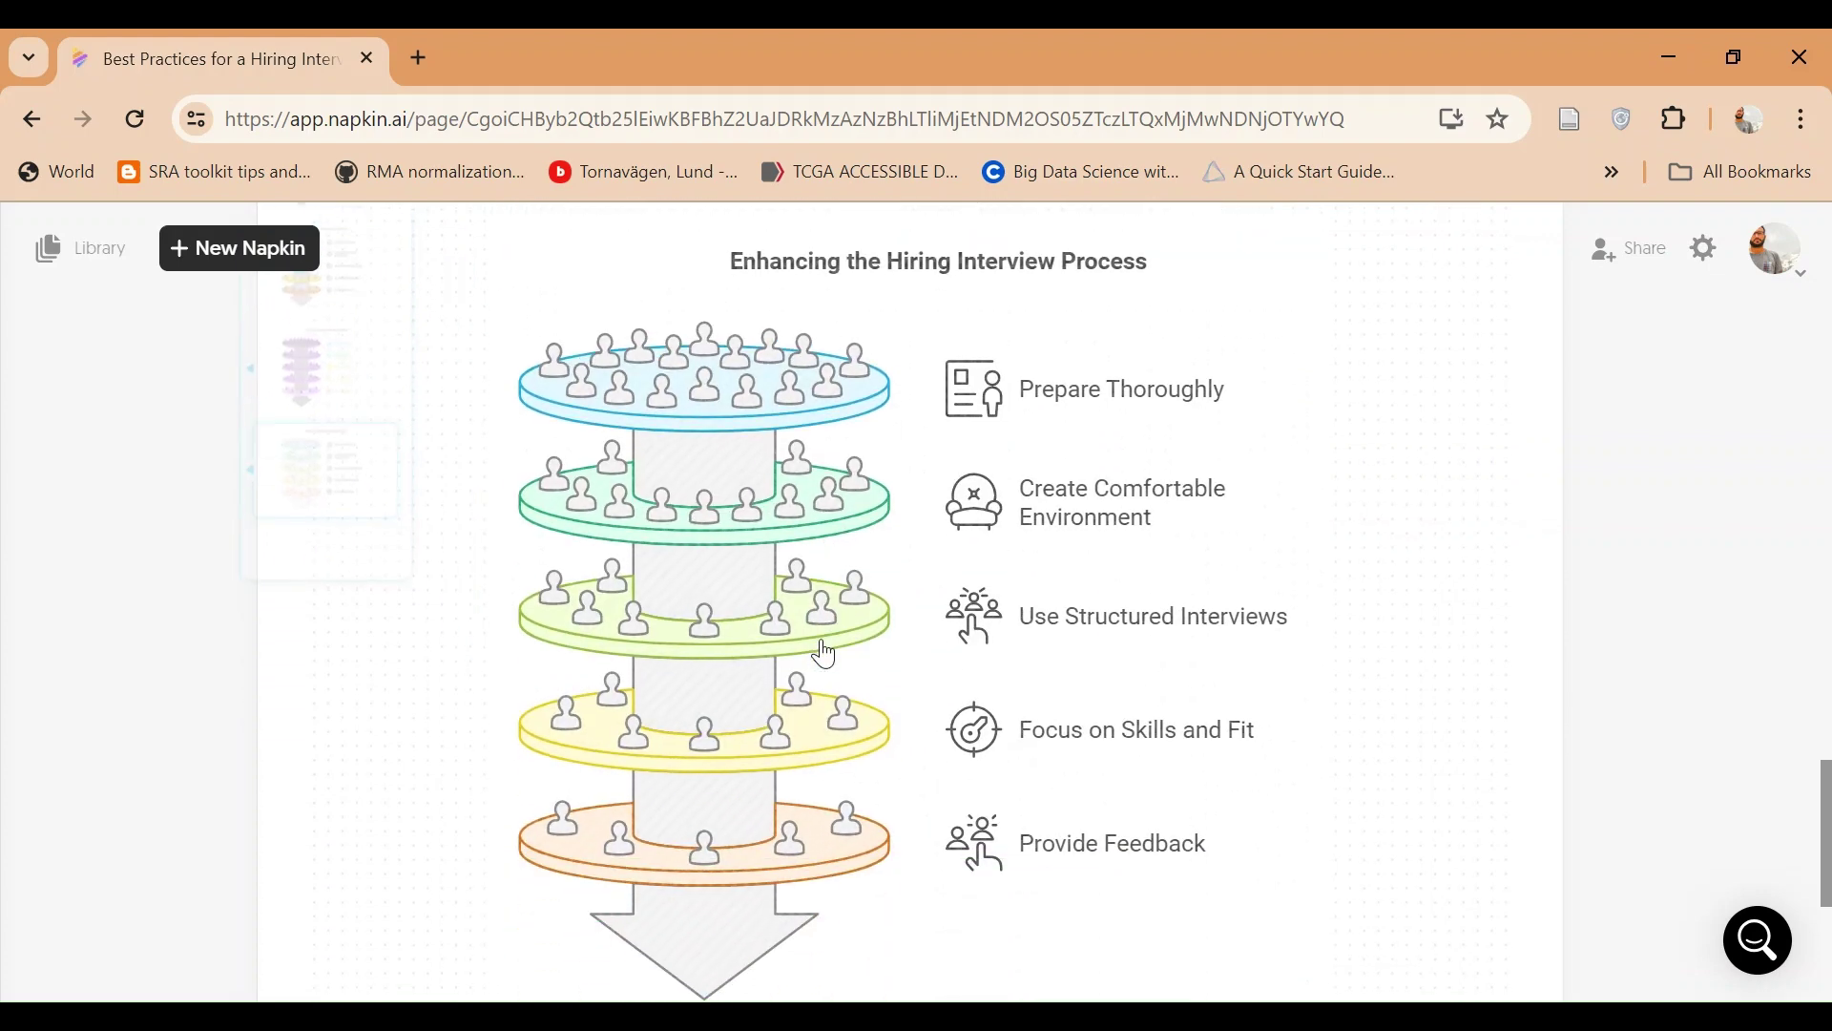
scroll(749, 544, down, 4)
scroll(816, 505, up, 1)
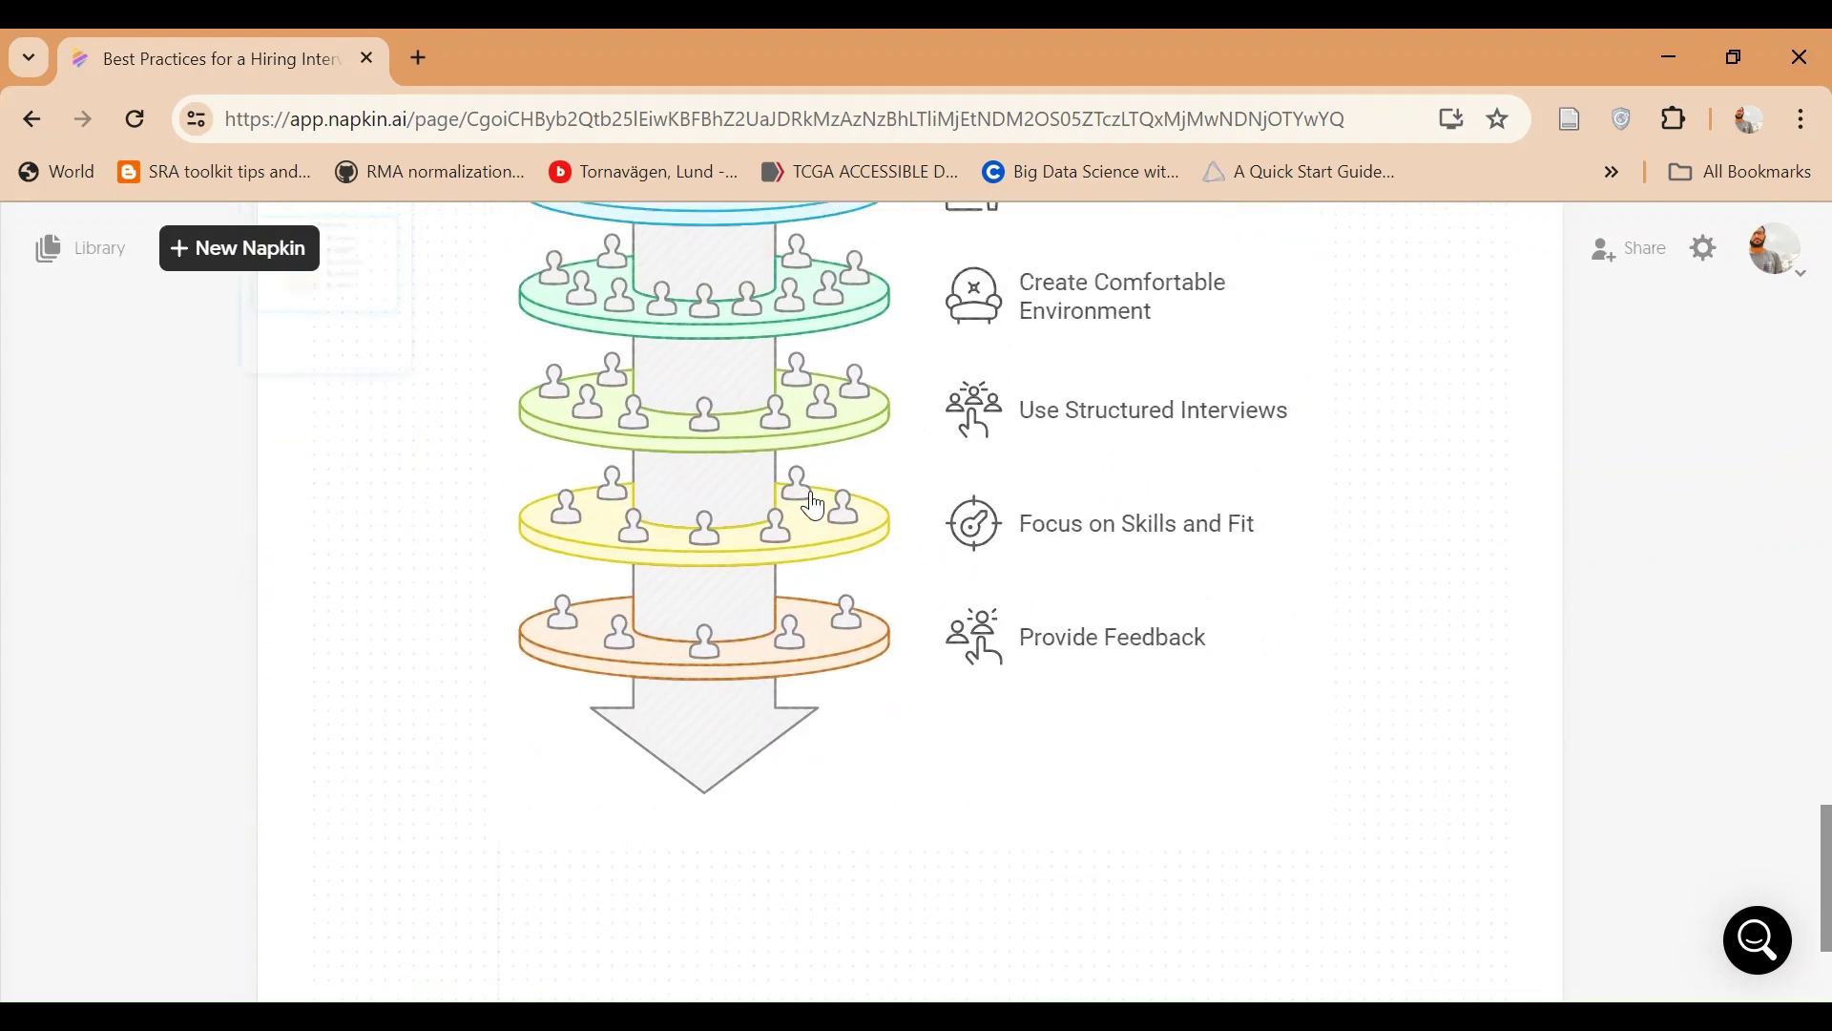
scroll(814, 506, up, 3)
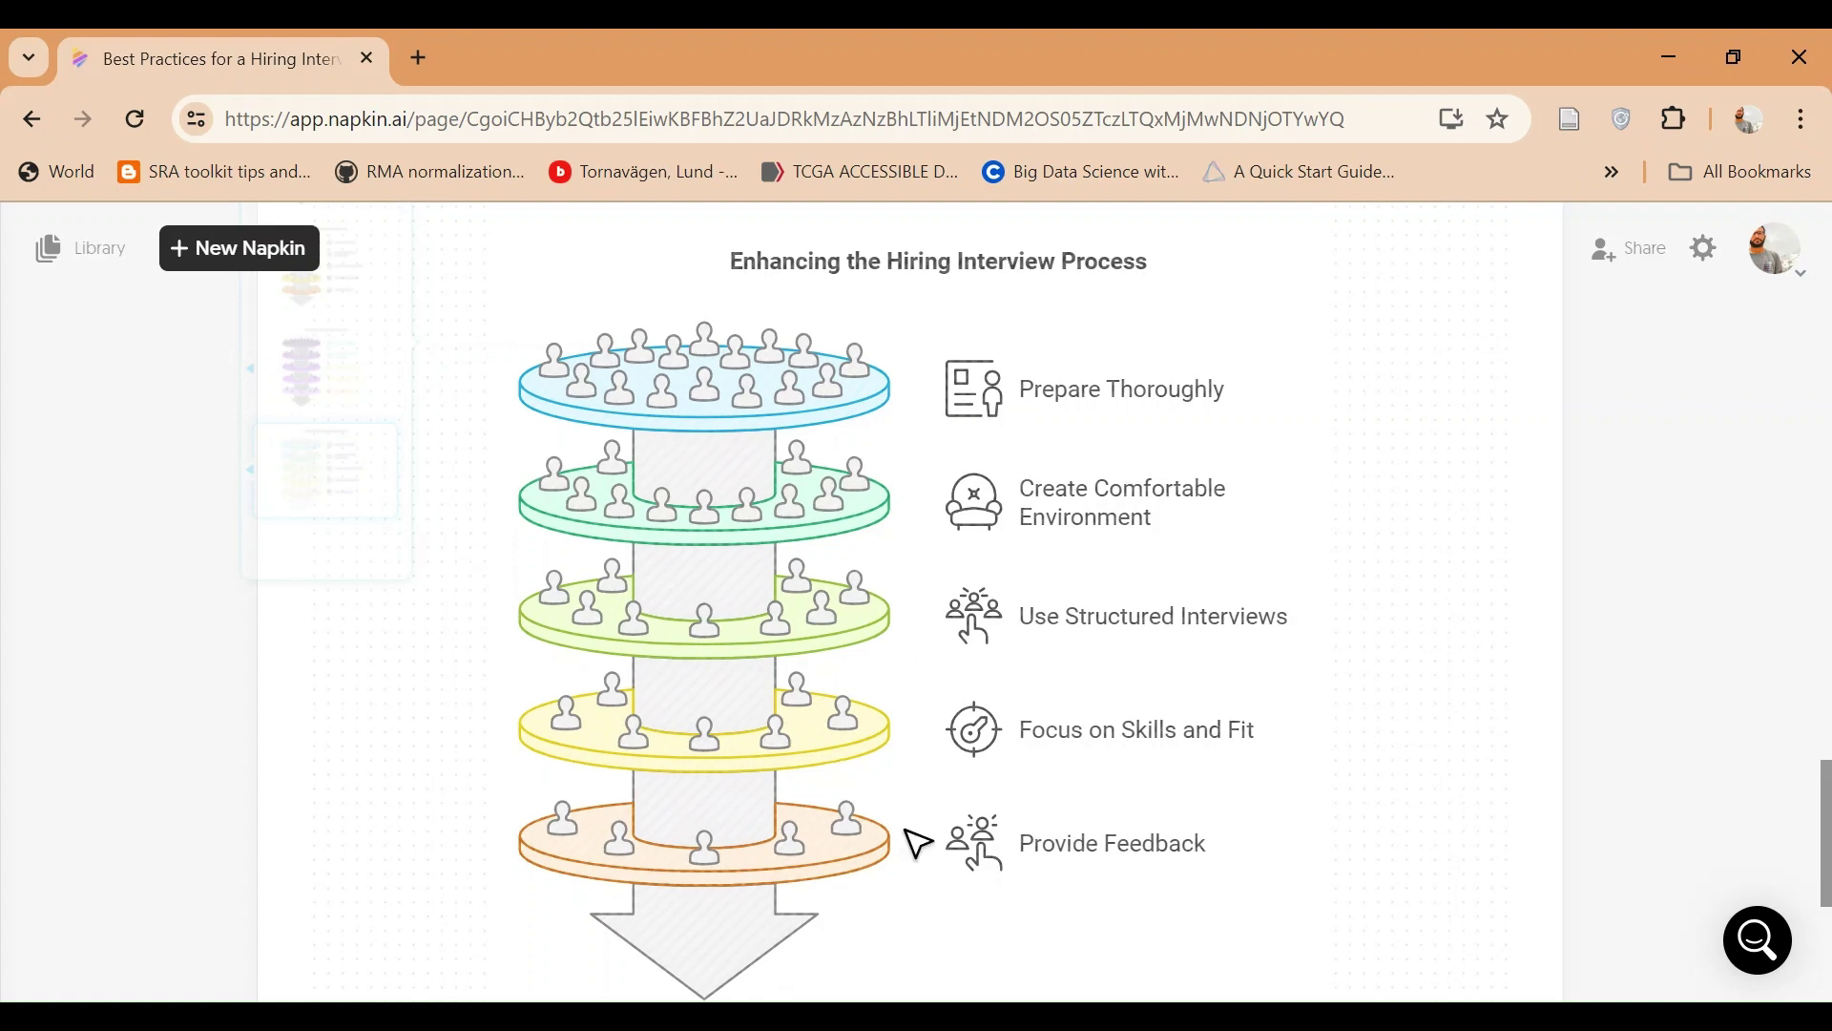
Set the hiring-process graphic's PNG export to Dark mode, background off, 3x resolution (2133x2205).
click(761, 666)
scroll(761, 666, up, 5)
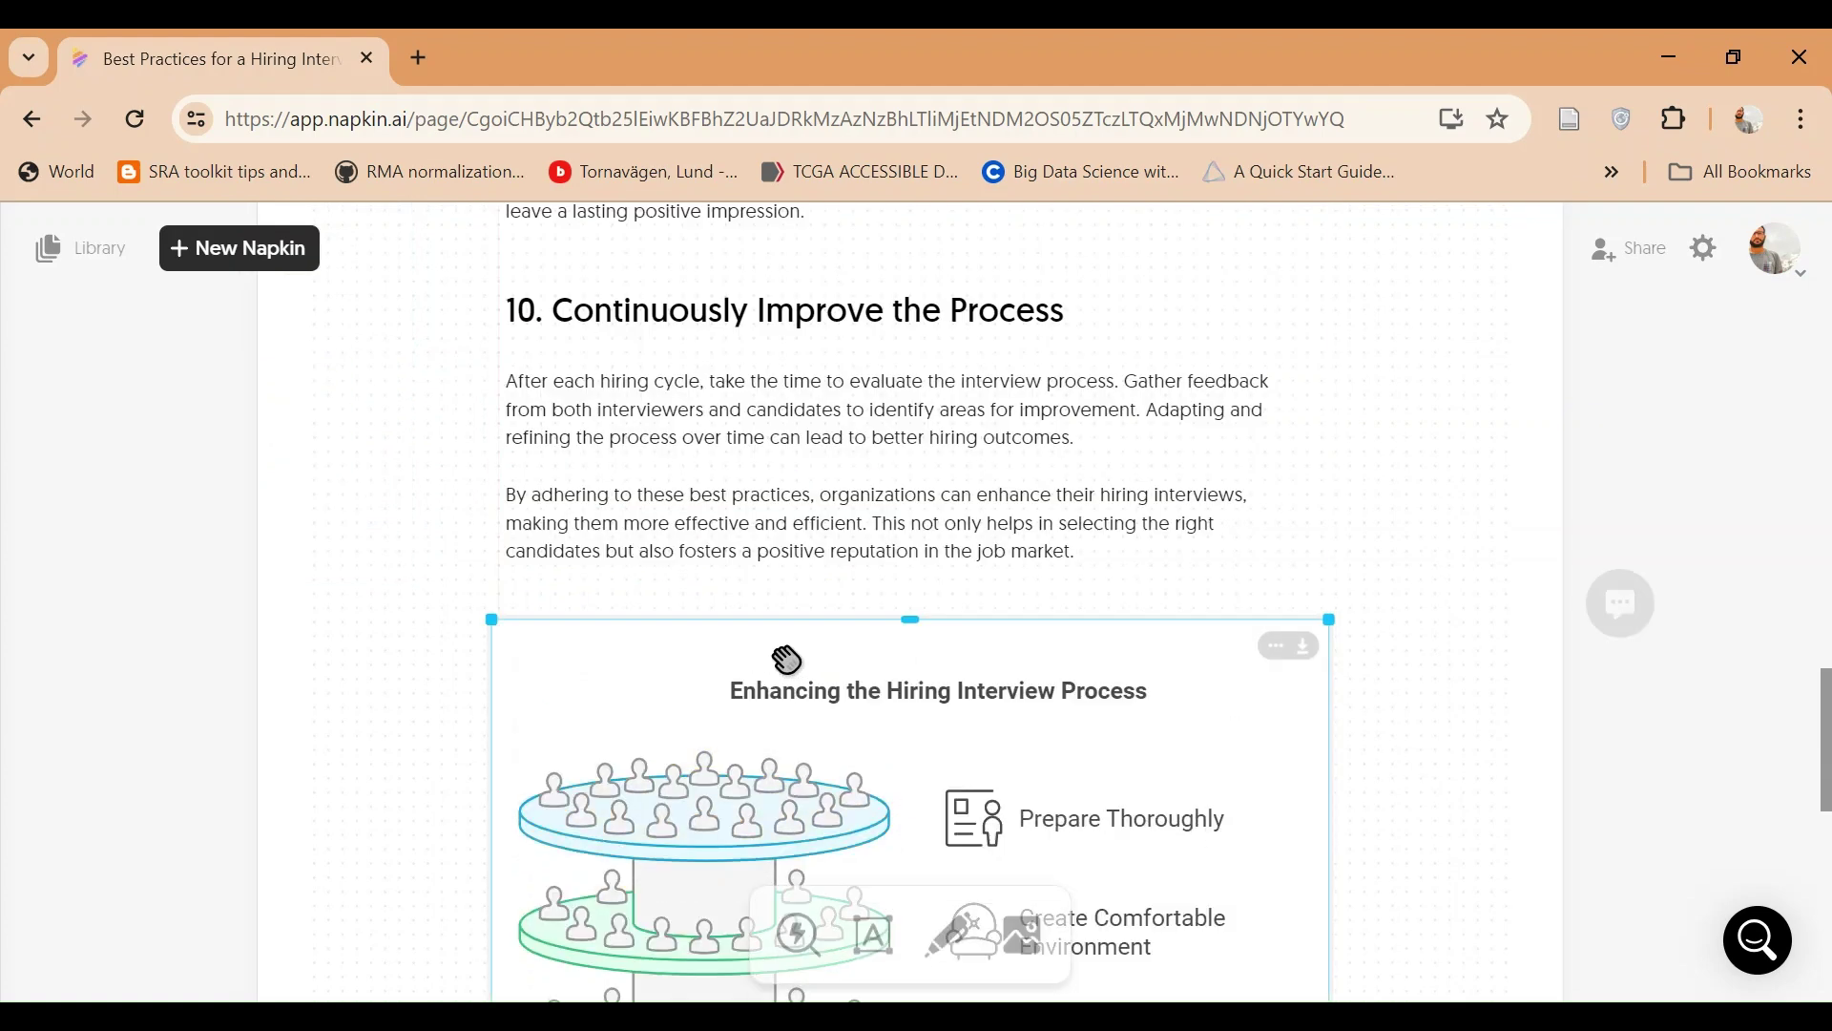
click(1306, 649)
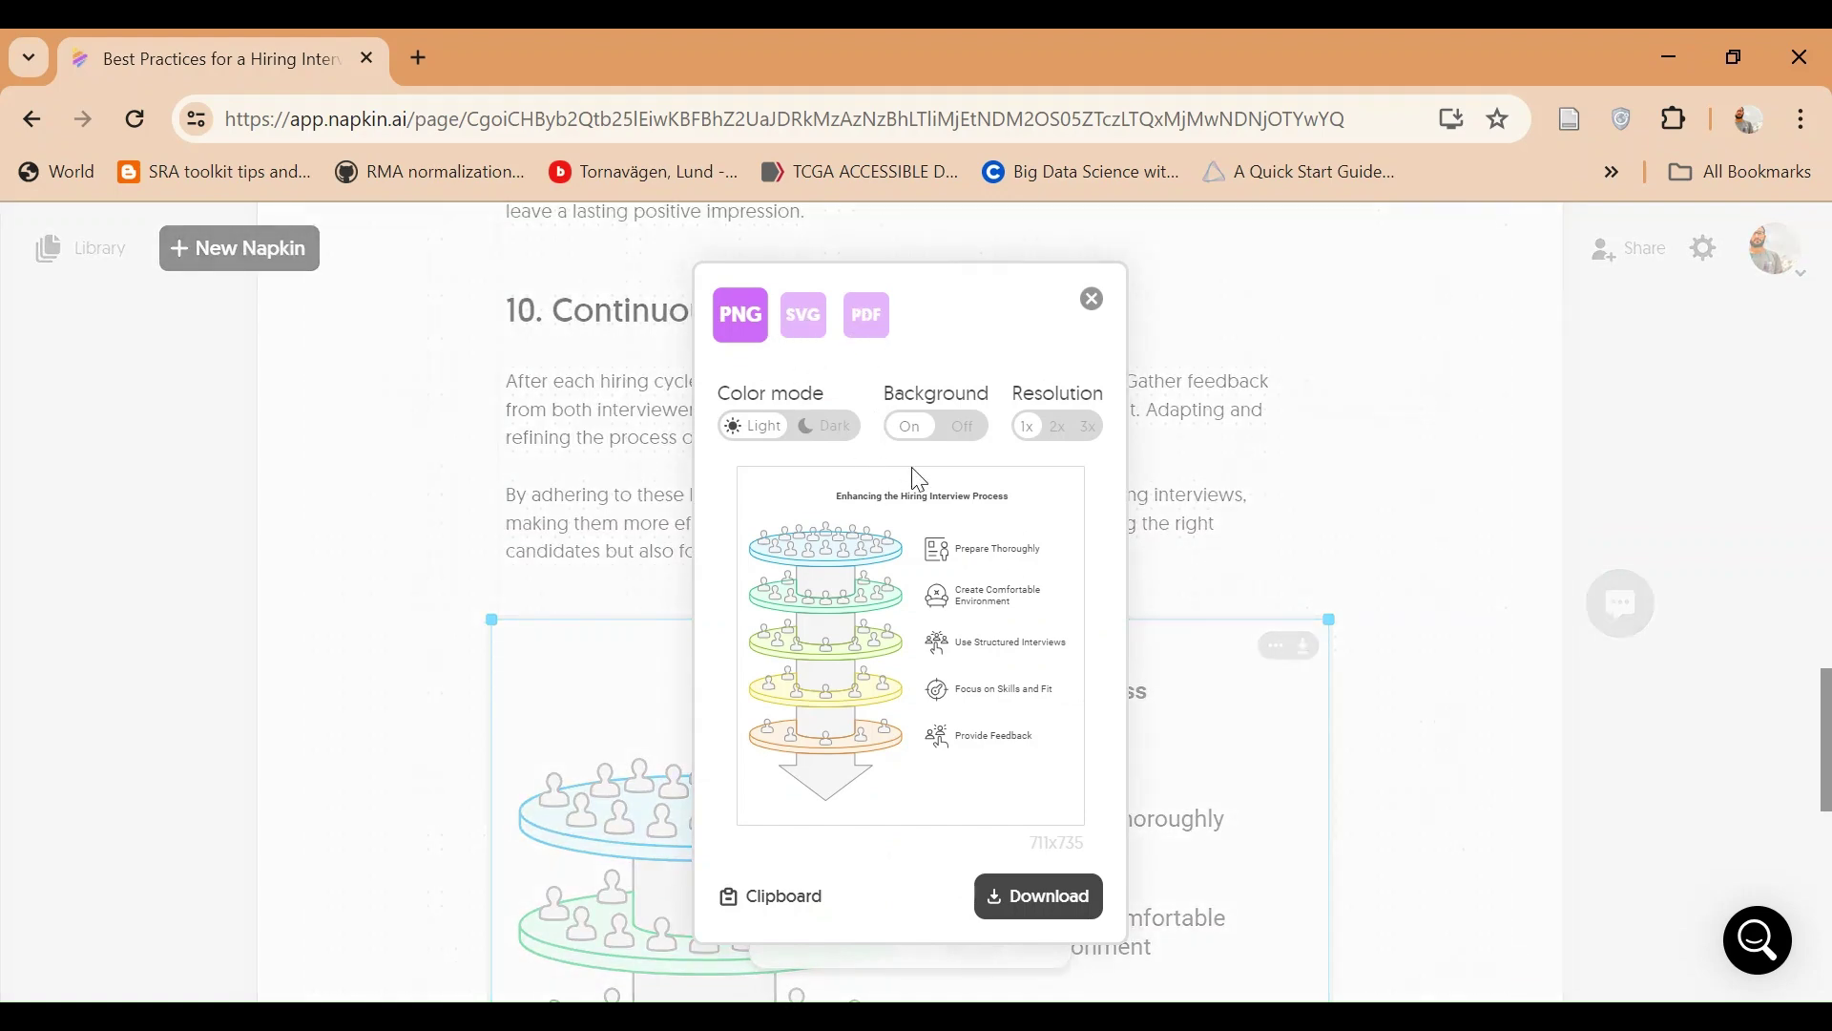
click(814, 434)
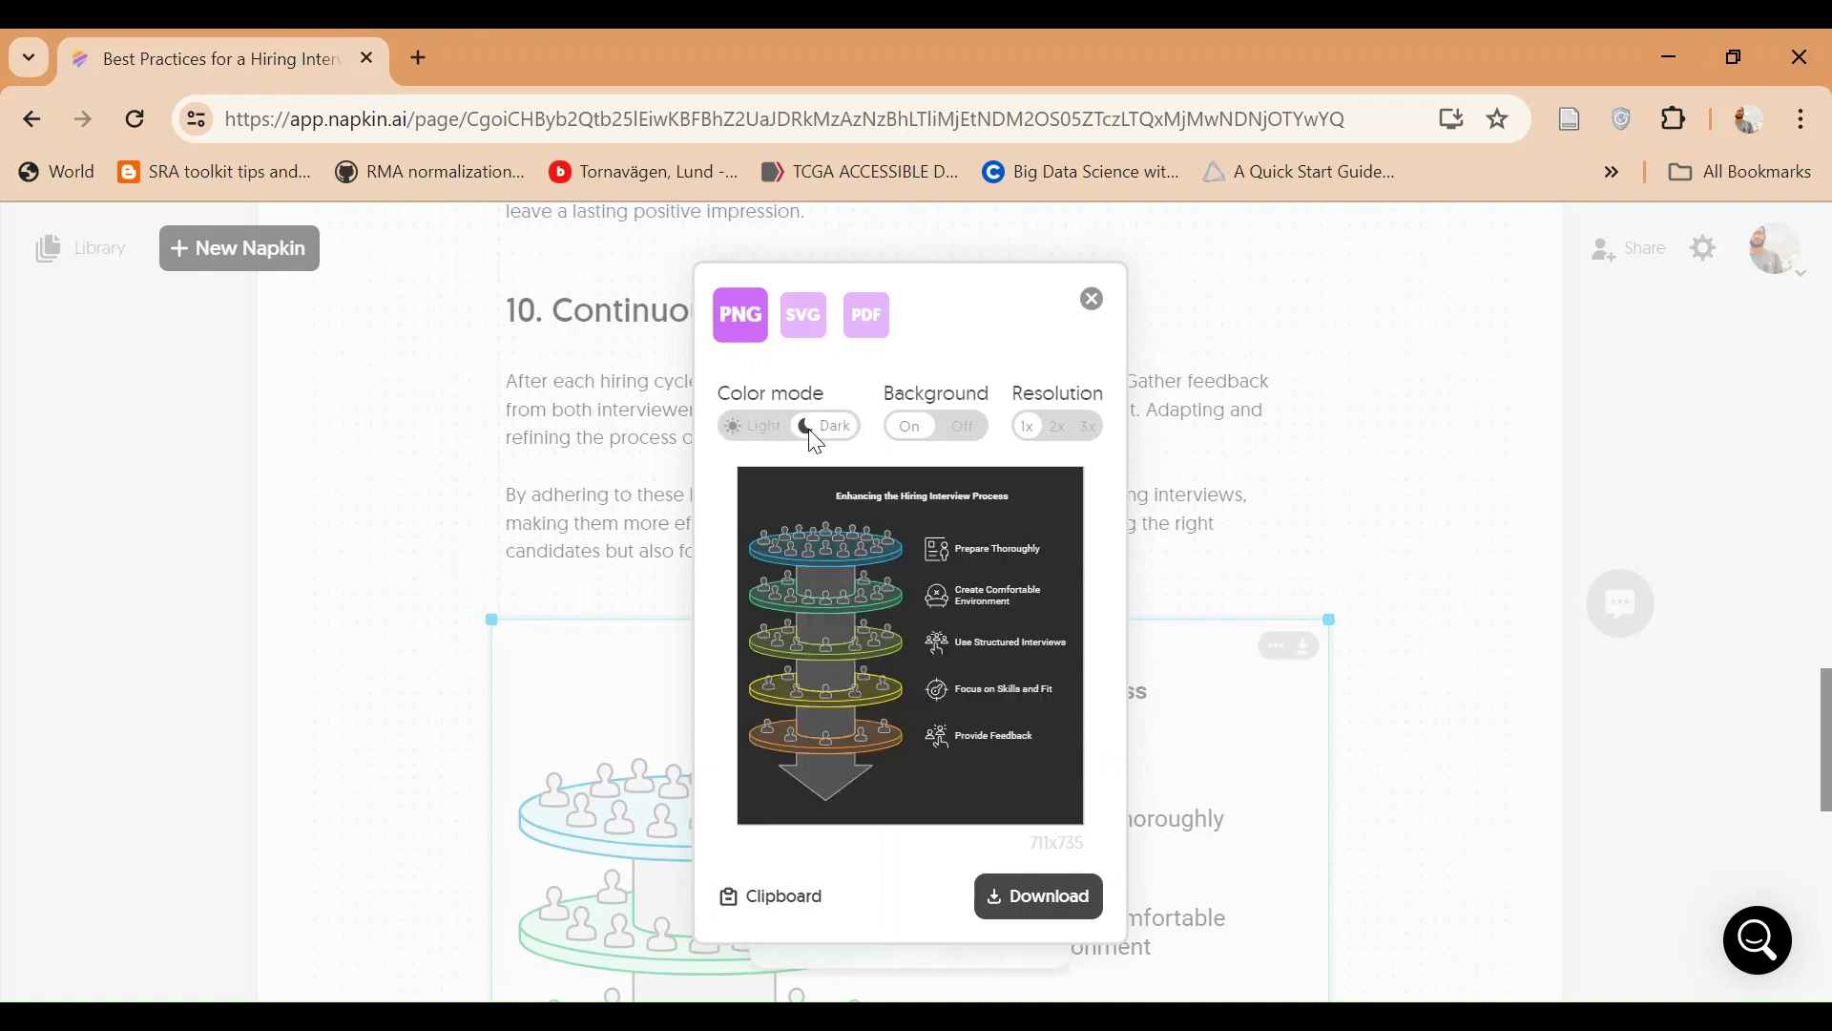
click(771, 444)
click(962, 434)
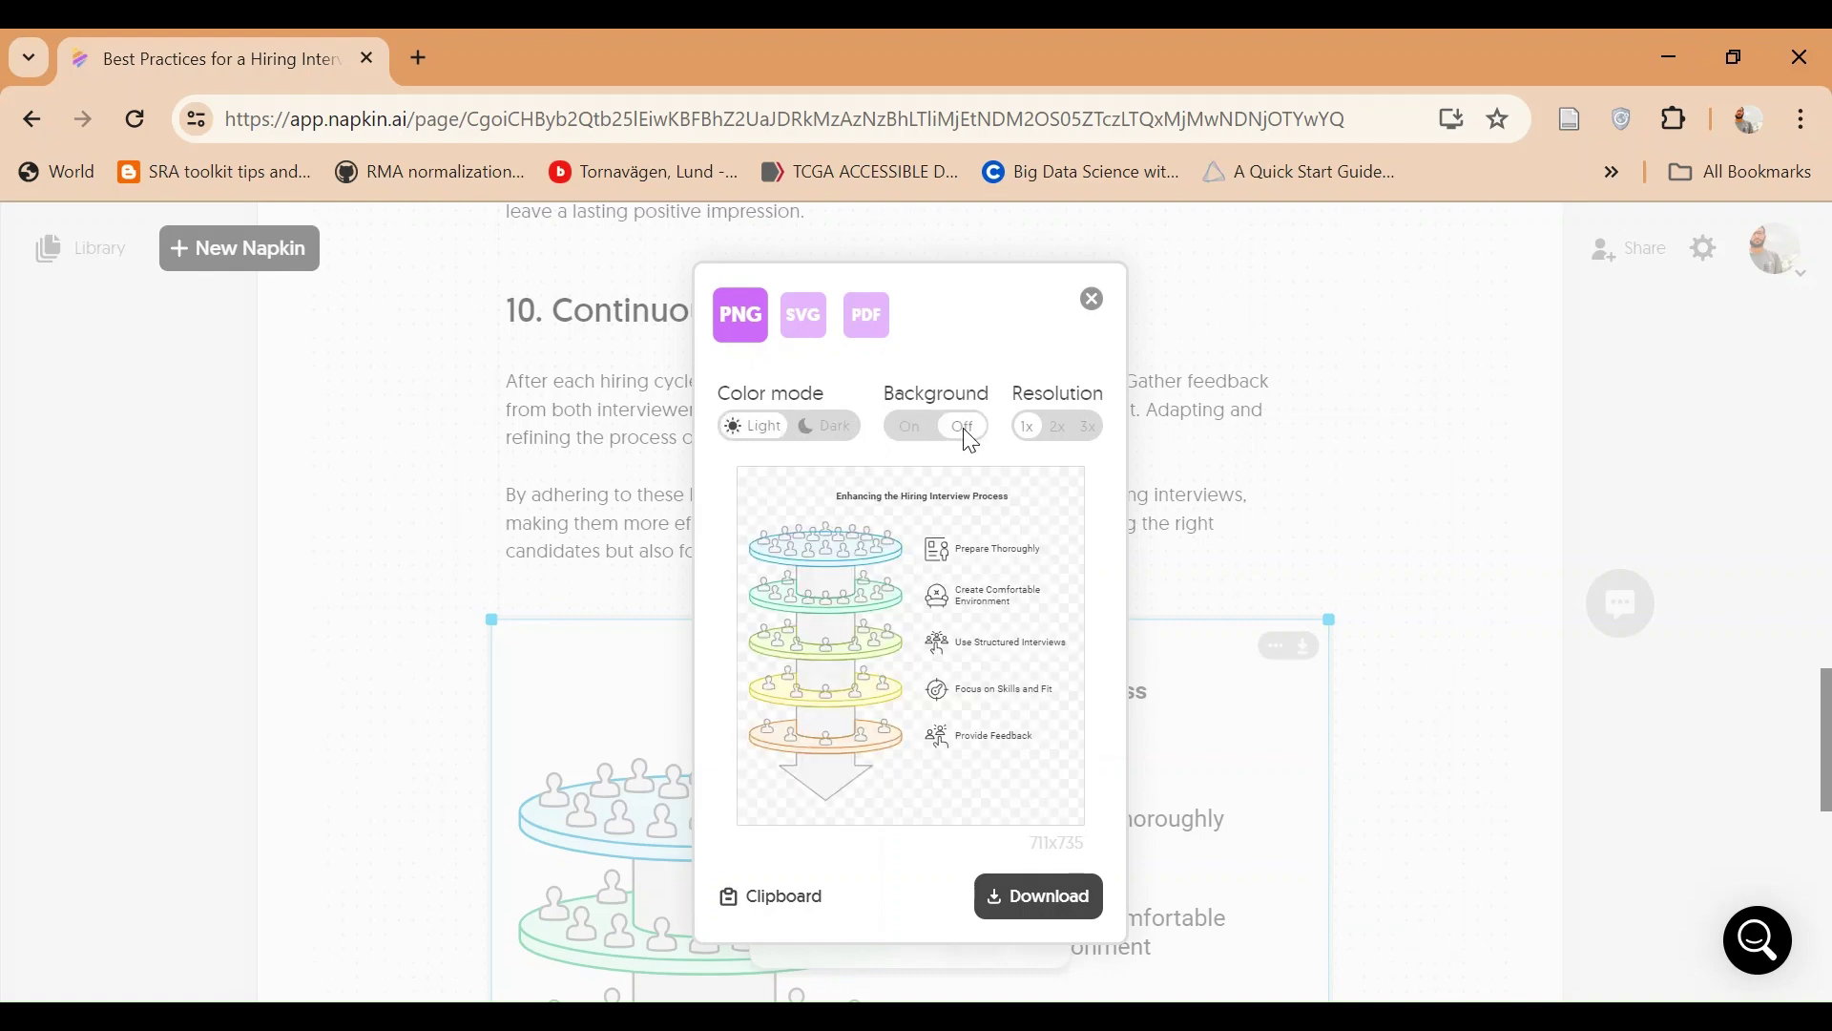
click(1090, 439)
click(1088, 427)
click(844, 427)
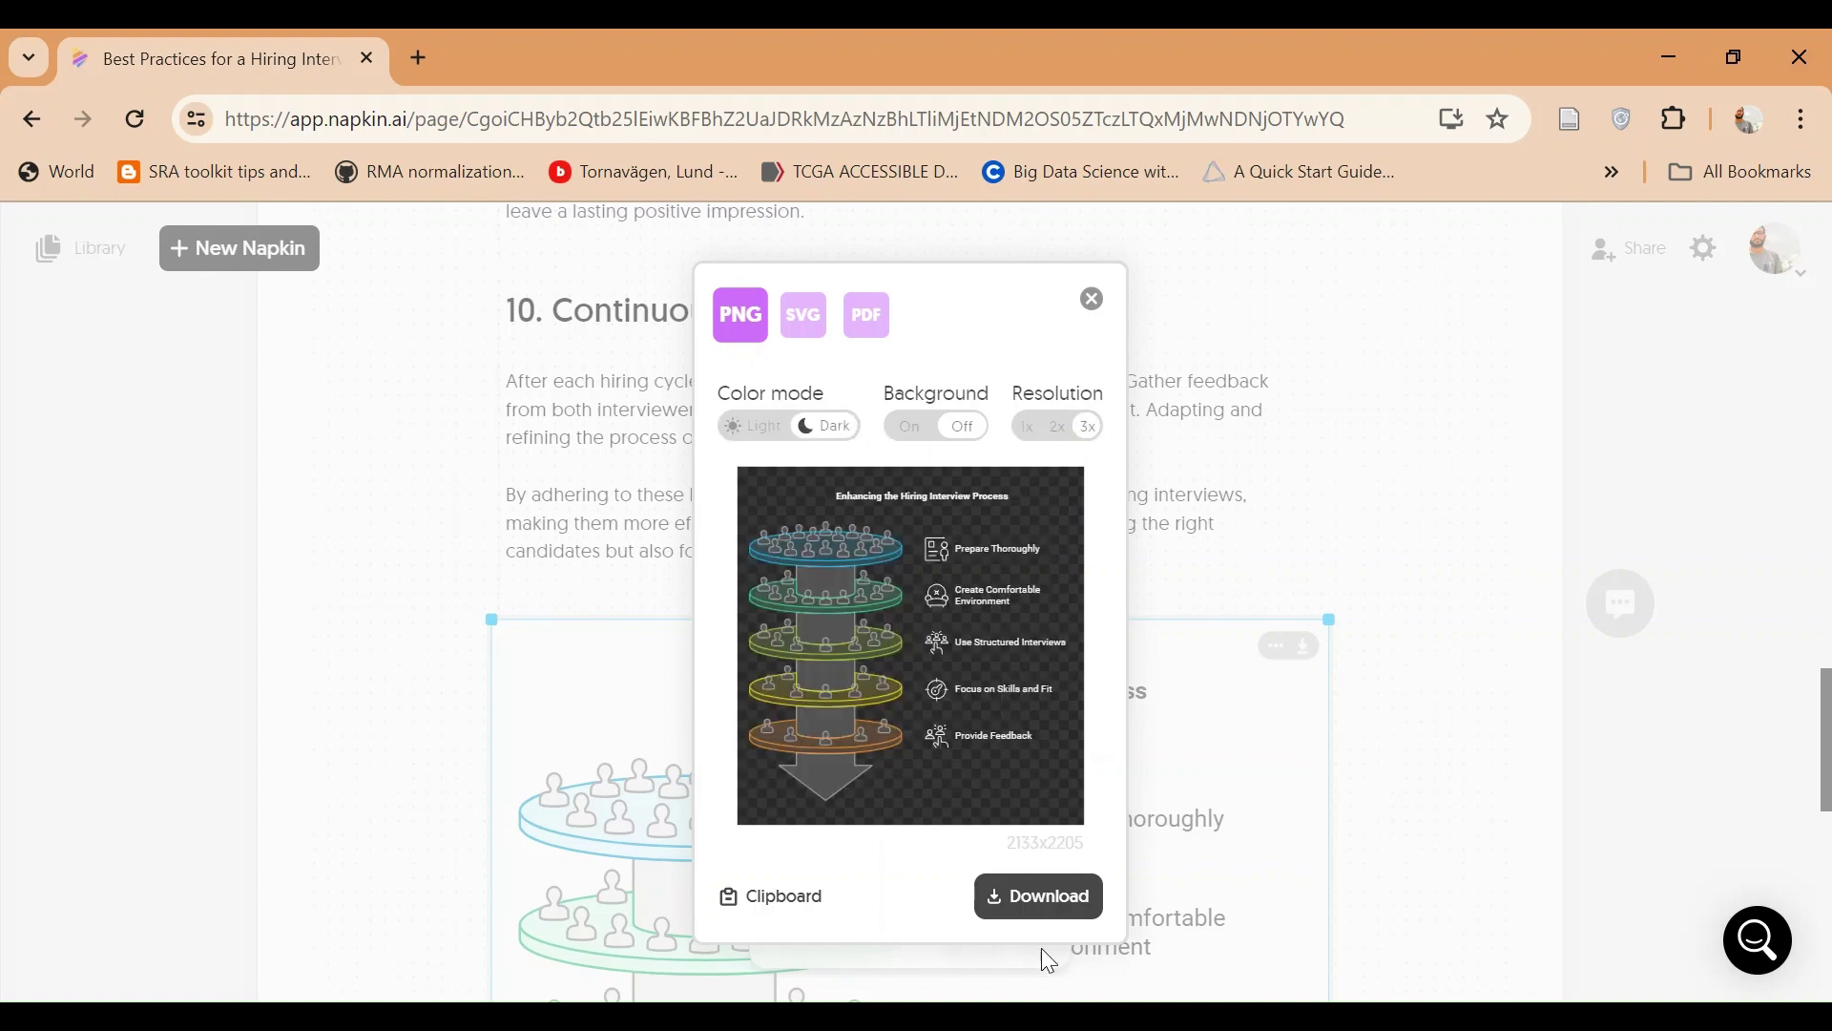
Close the export options and create a new Blank Napkin.
click(1092, 299)
scroll(646, 532, up, 20)
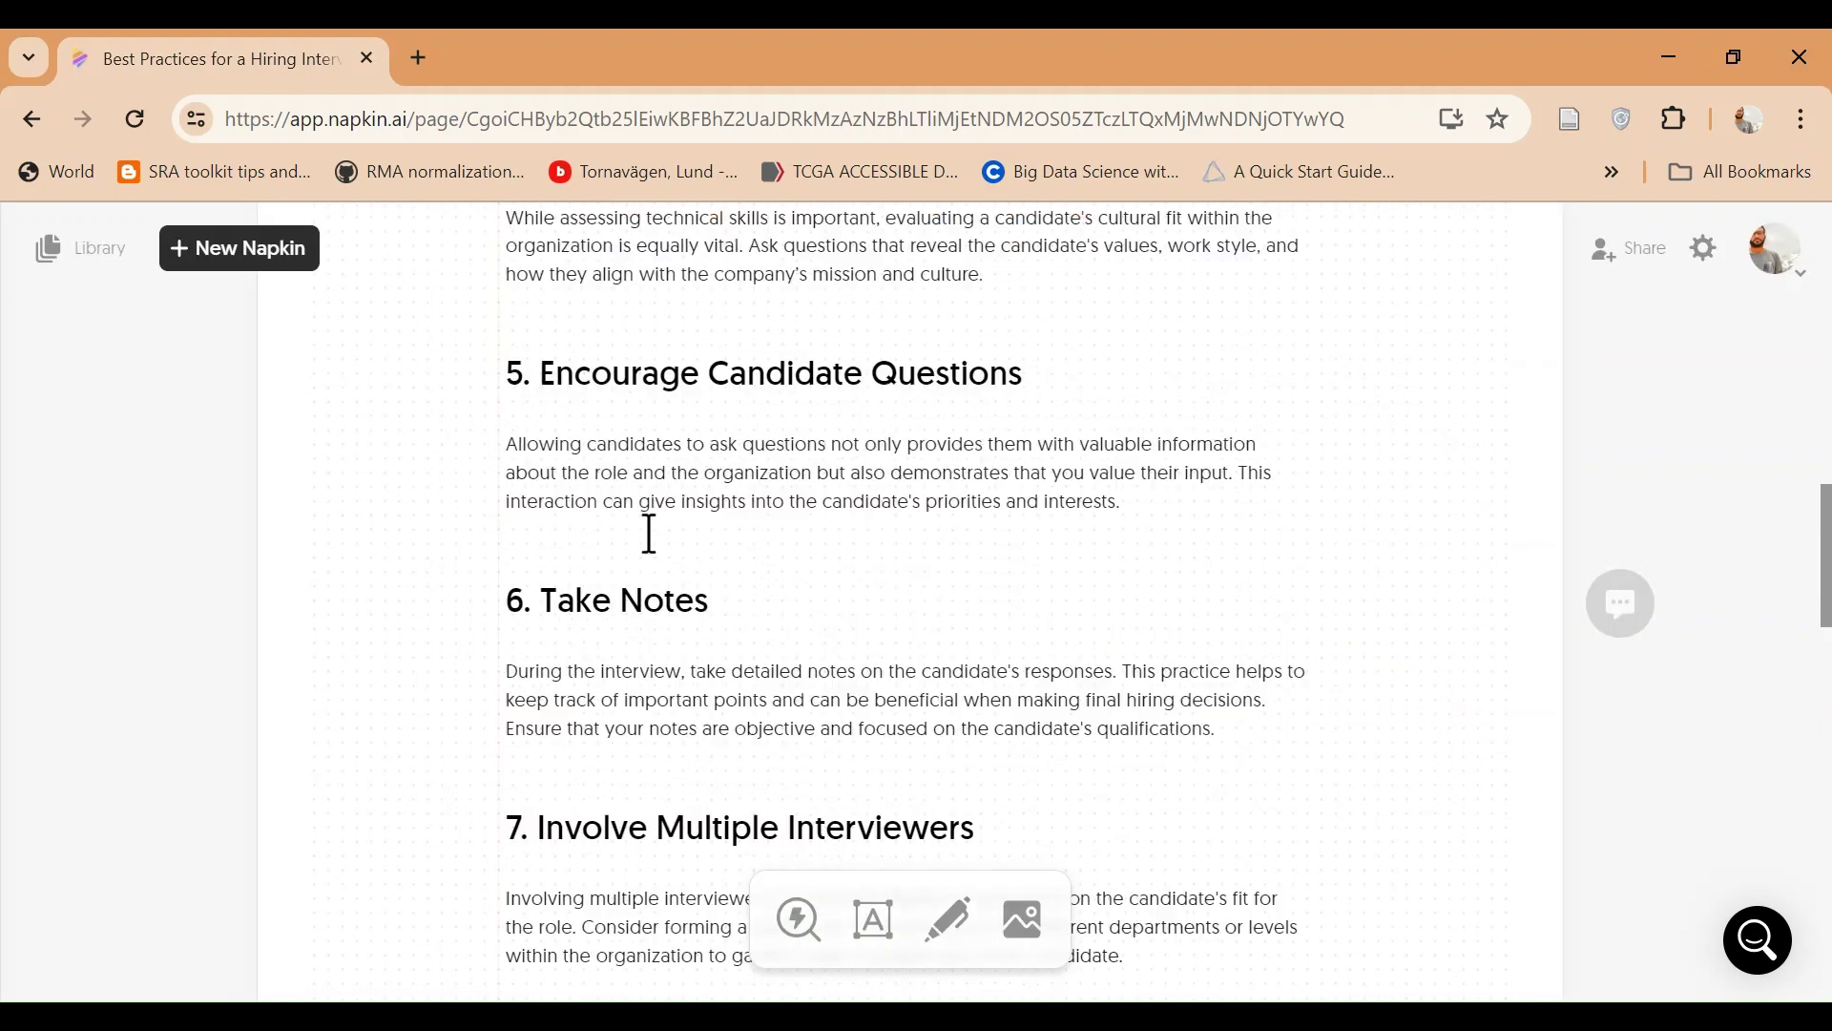
click(246, 247)
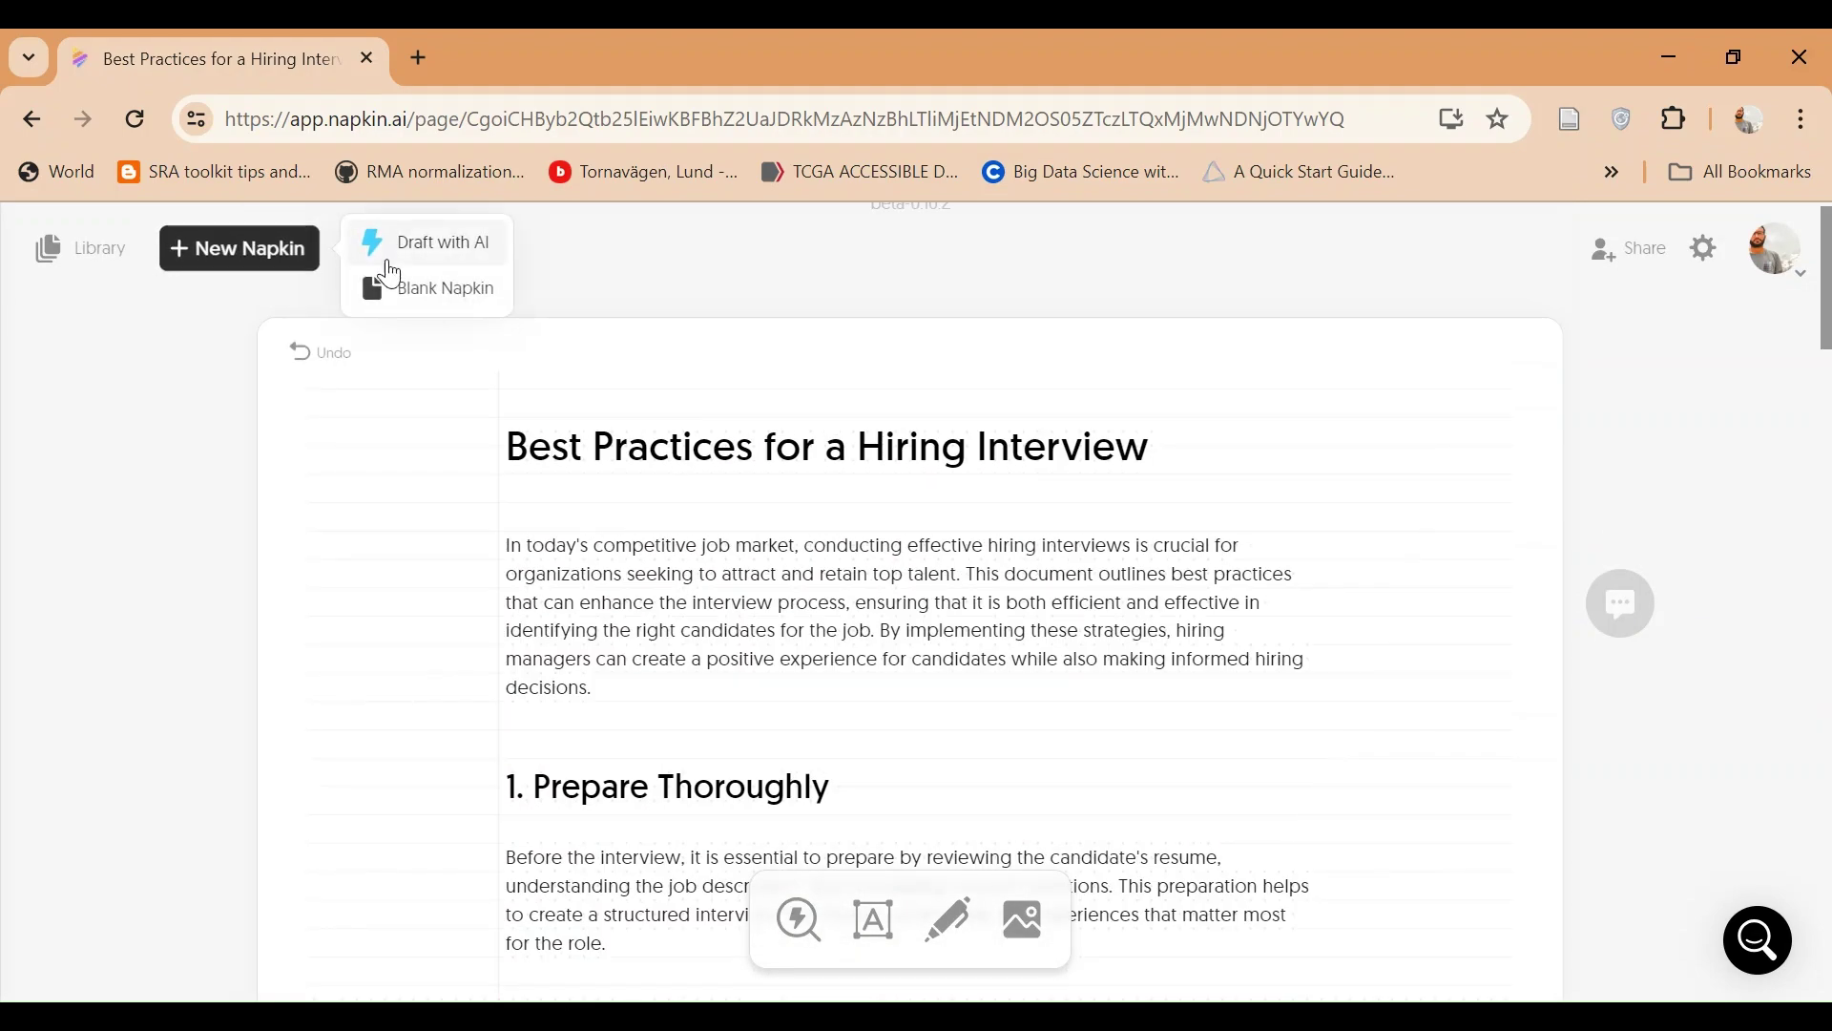
click(396, 288)
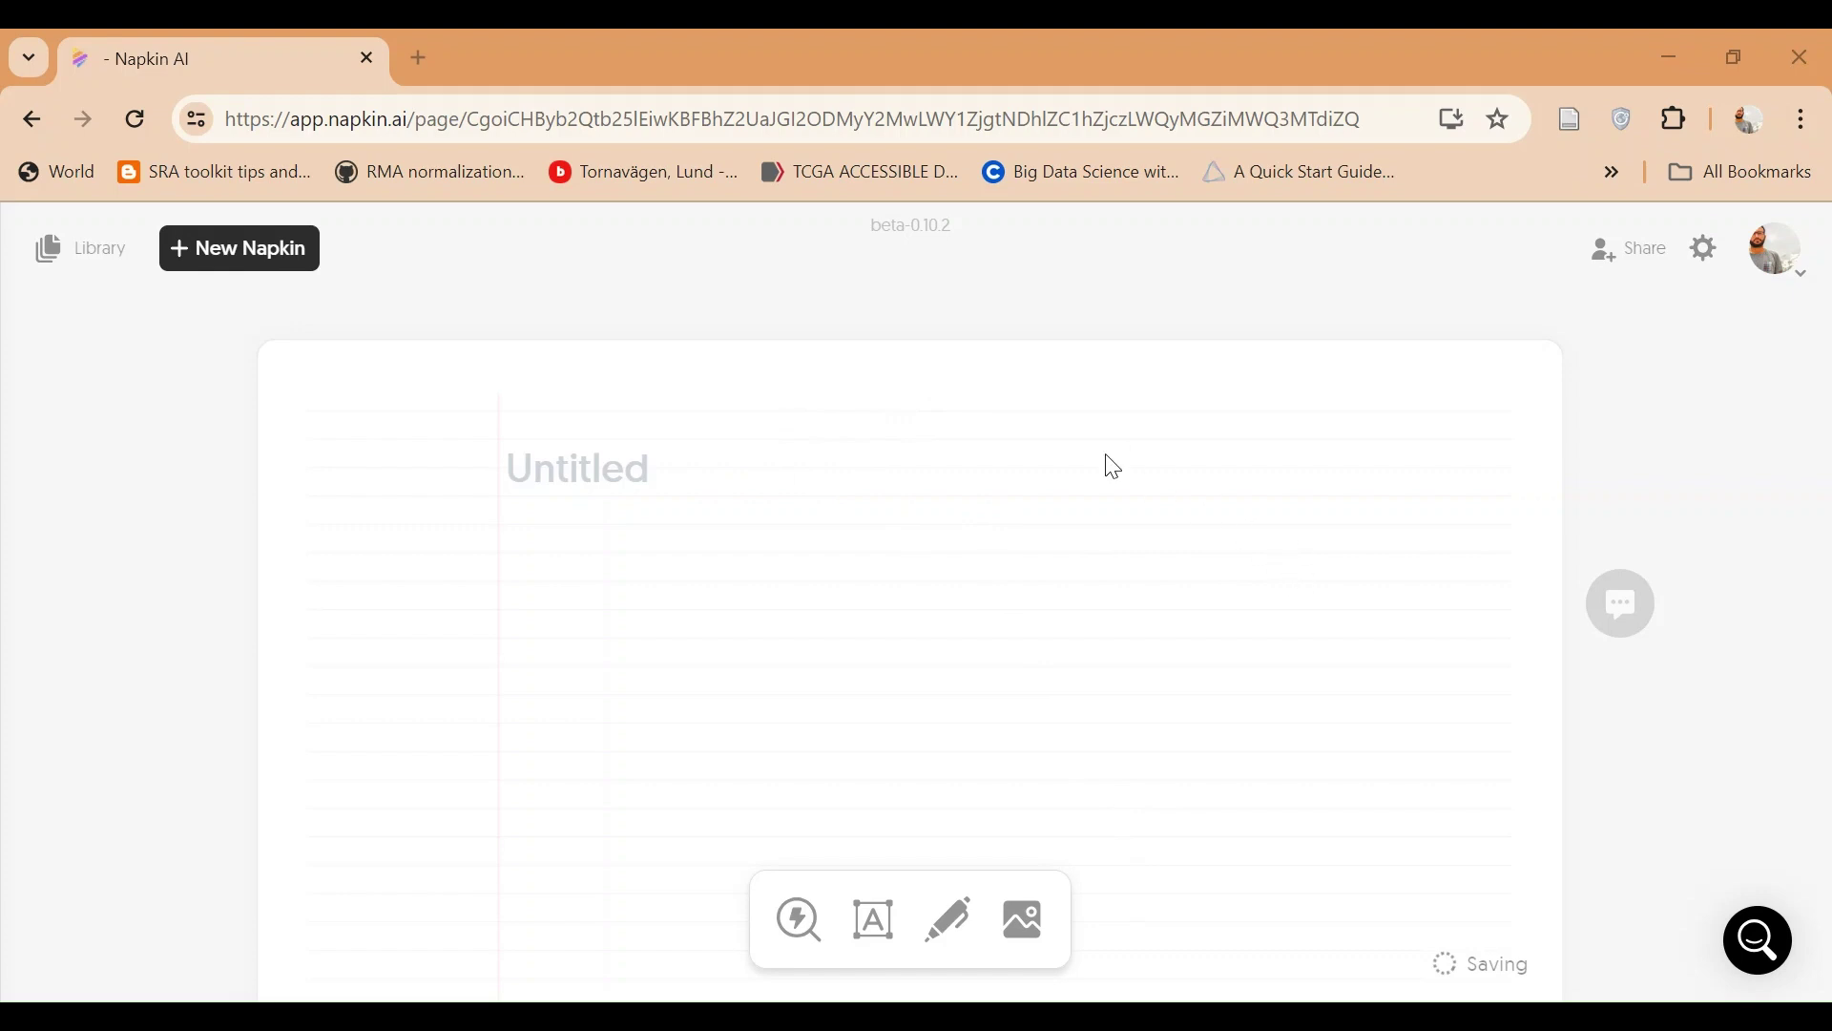
Paste the genetic-variation outline and delete the stray q characters, including those before Insertions.
key(ctrl+v)
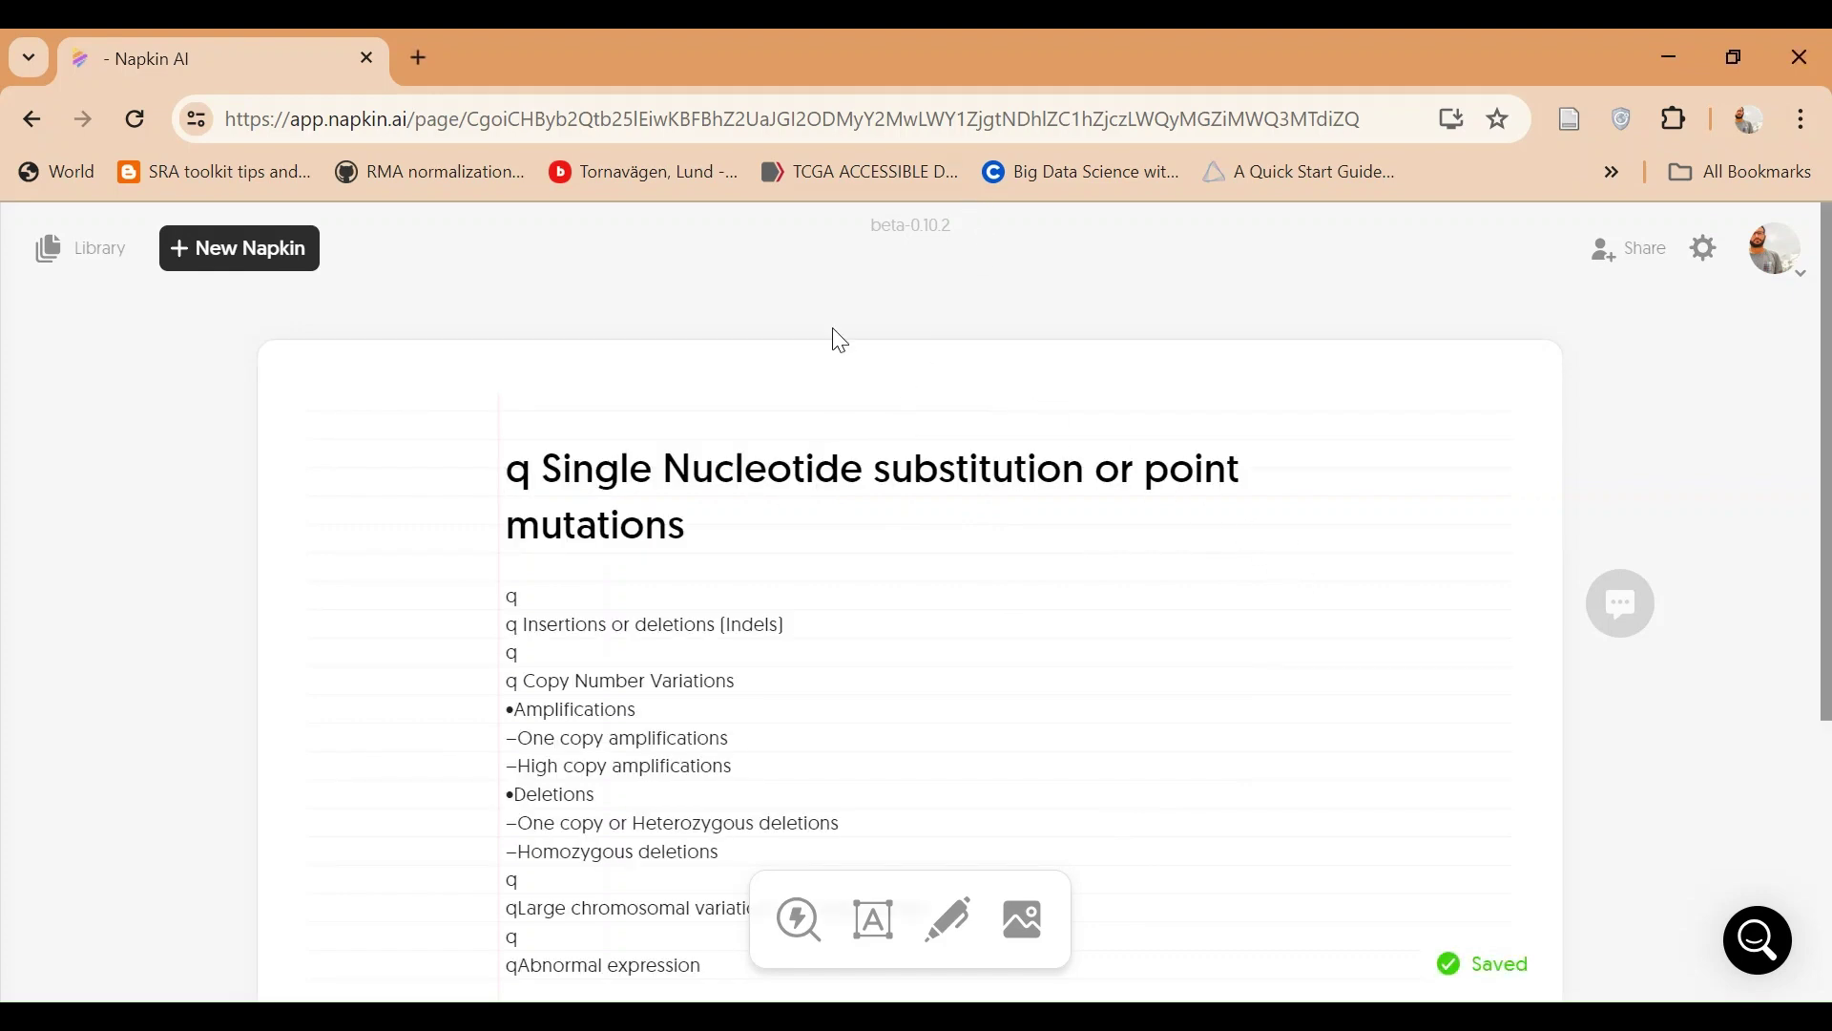
scroll(754, 531, down, 3)
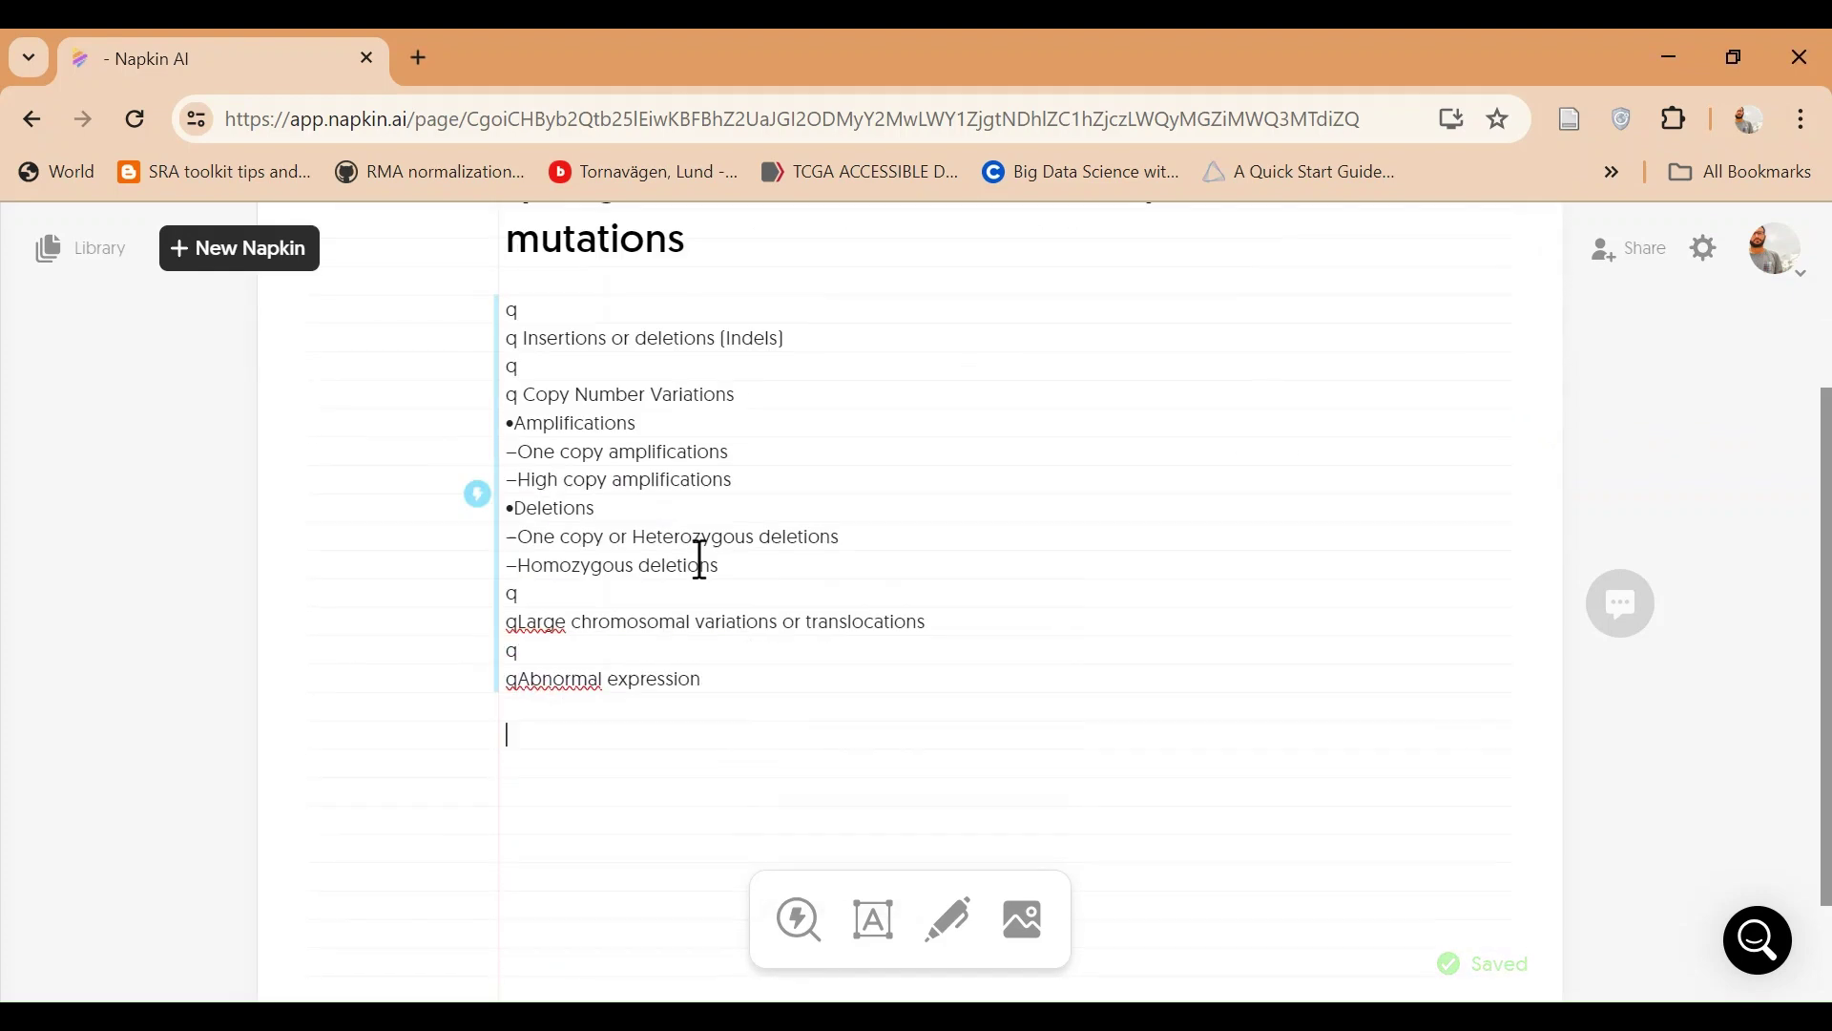
click(552, 312)
key(BackSpace)
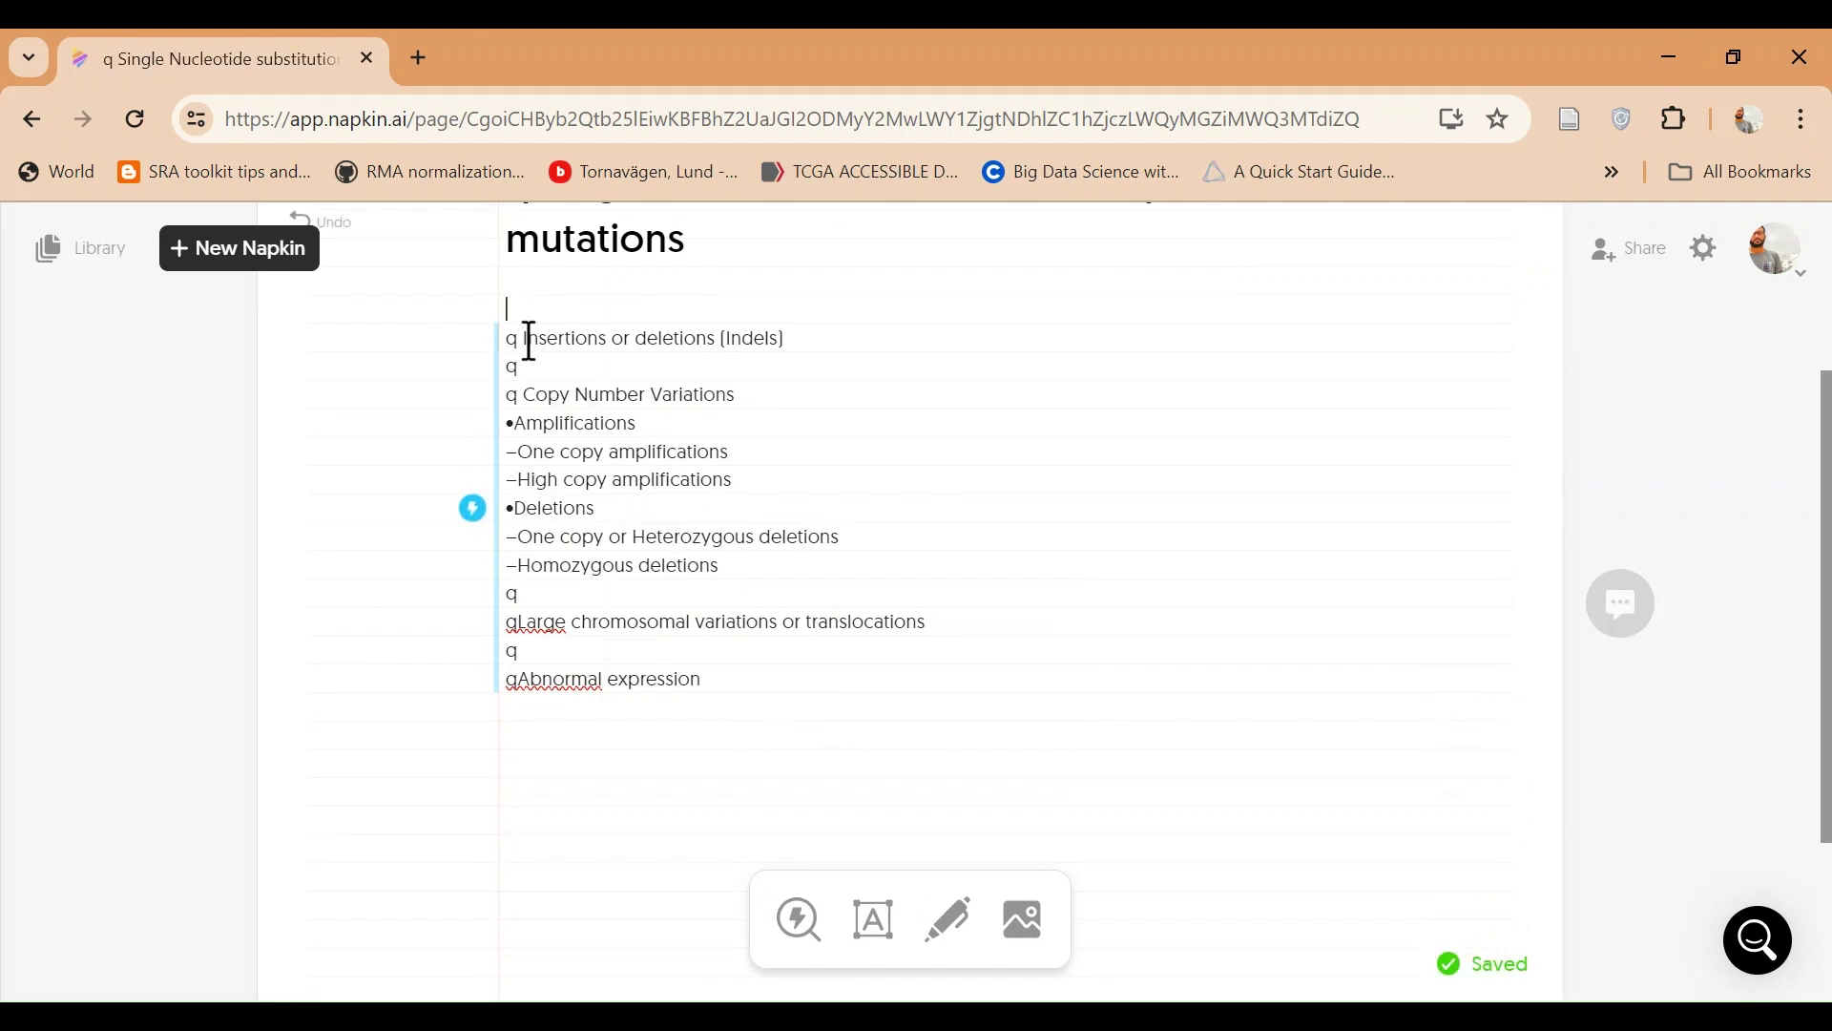
click(523, 341)
key(BackSpace)
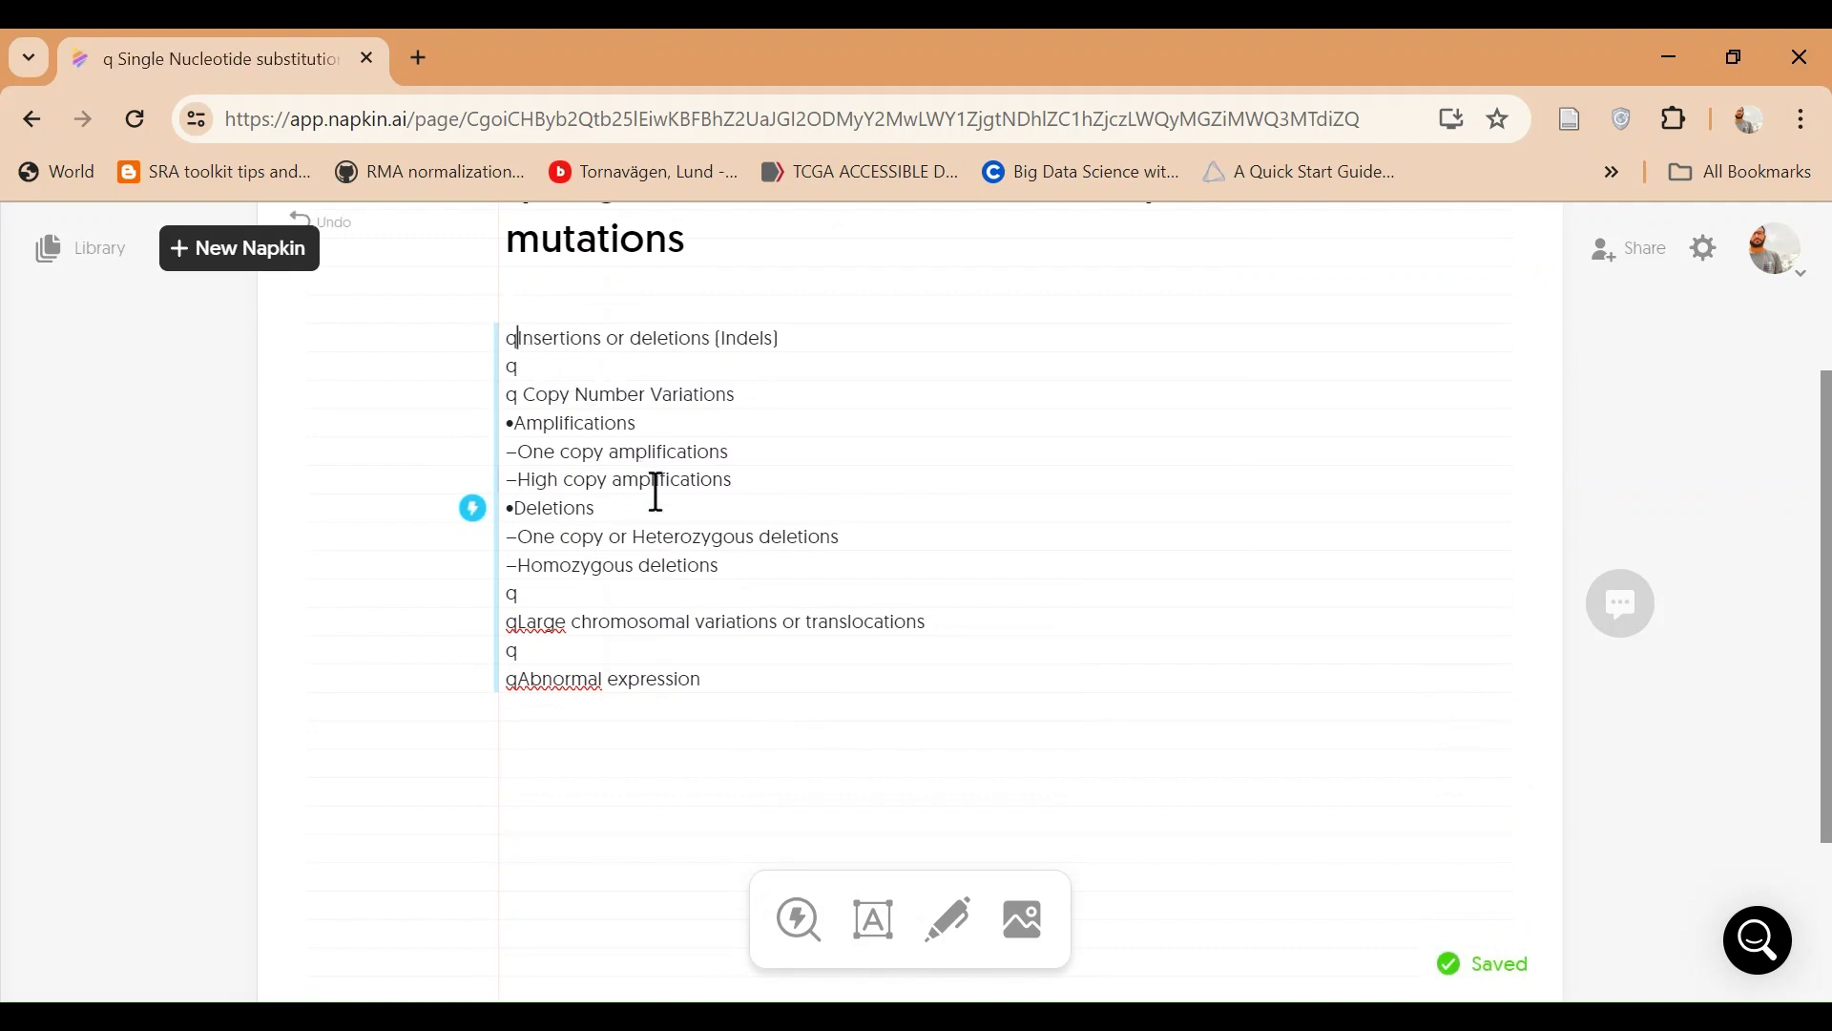
Clear the napkin, re-paste the outline as clean plain text, and select all of it.
key(ctrl+a)
key(BackSpace)
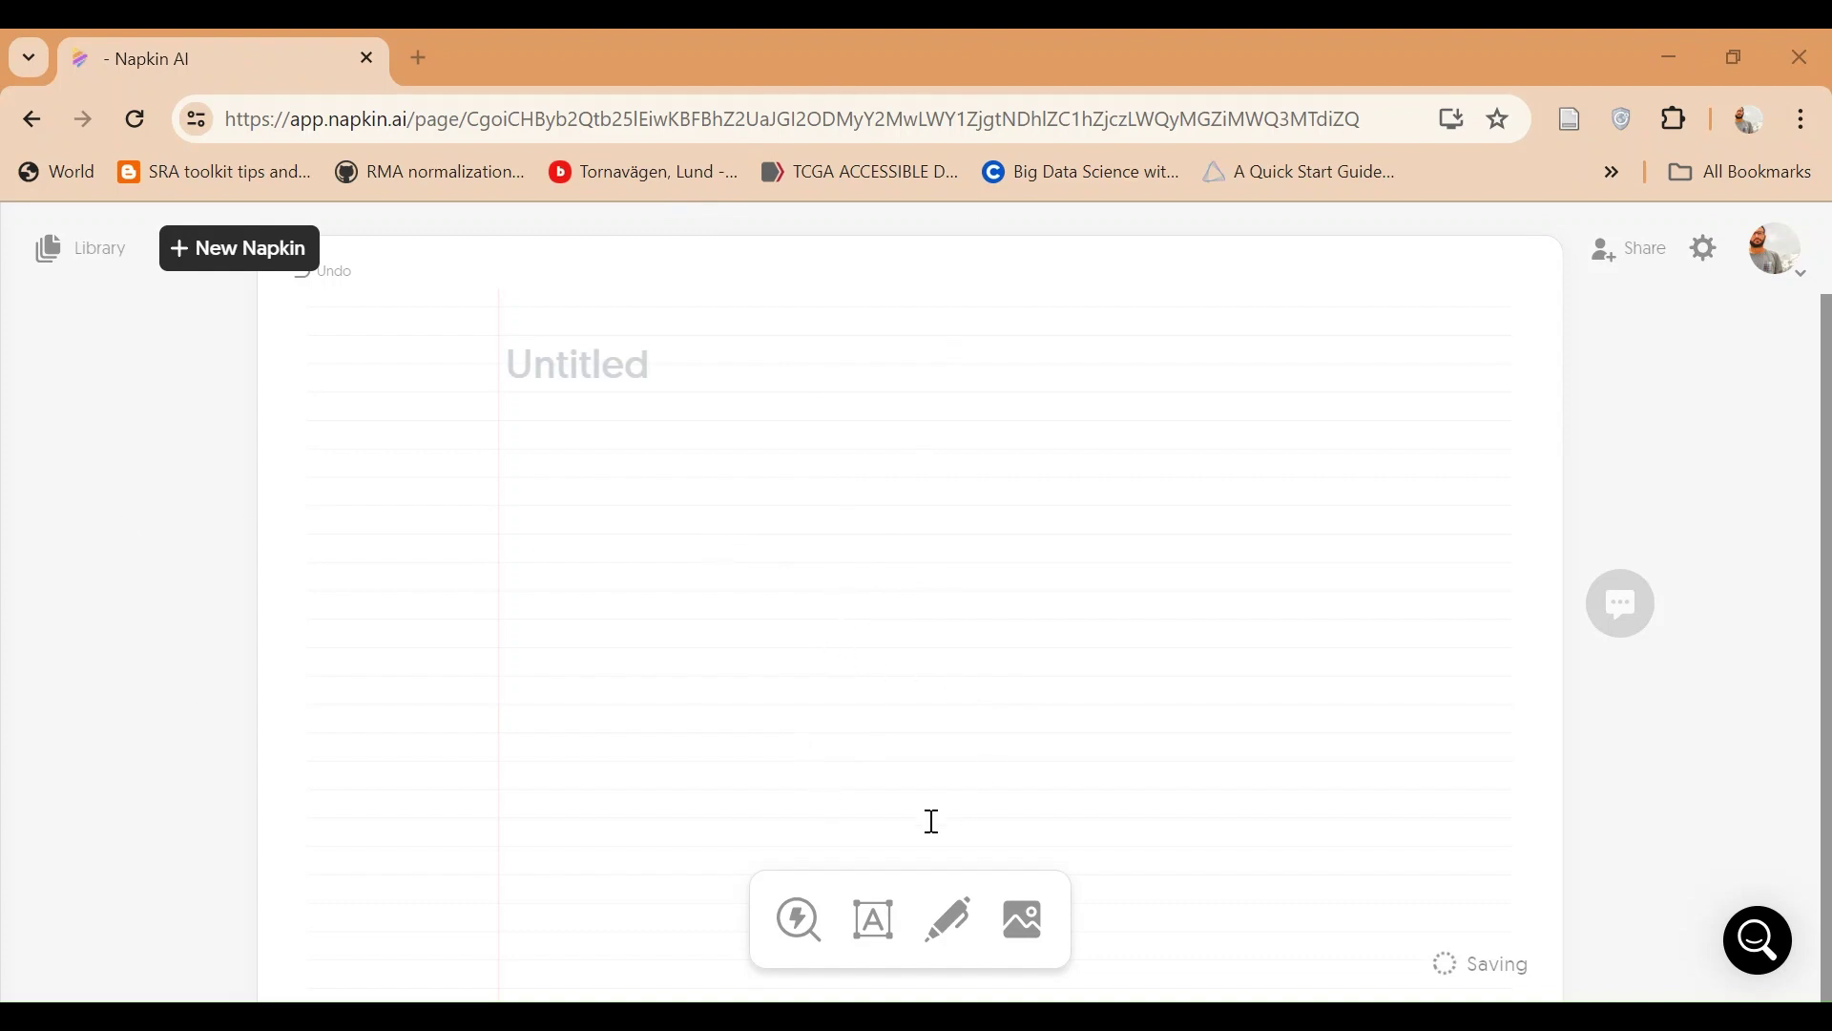
click(683, 372)
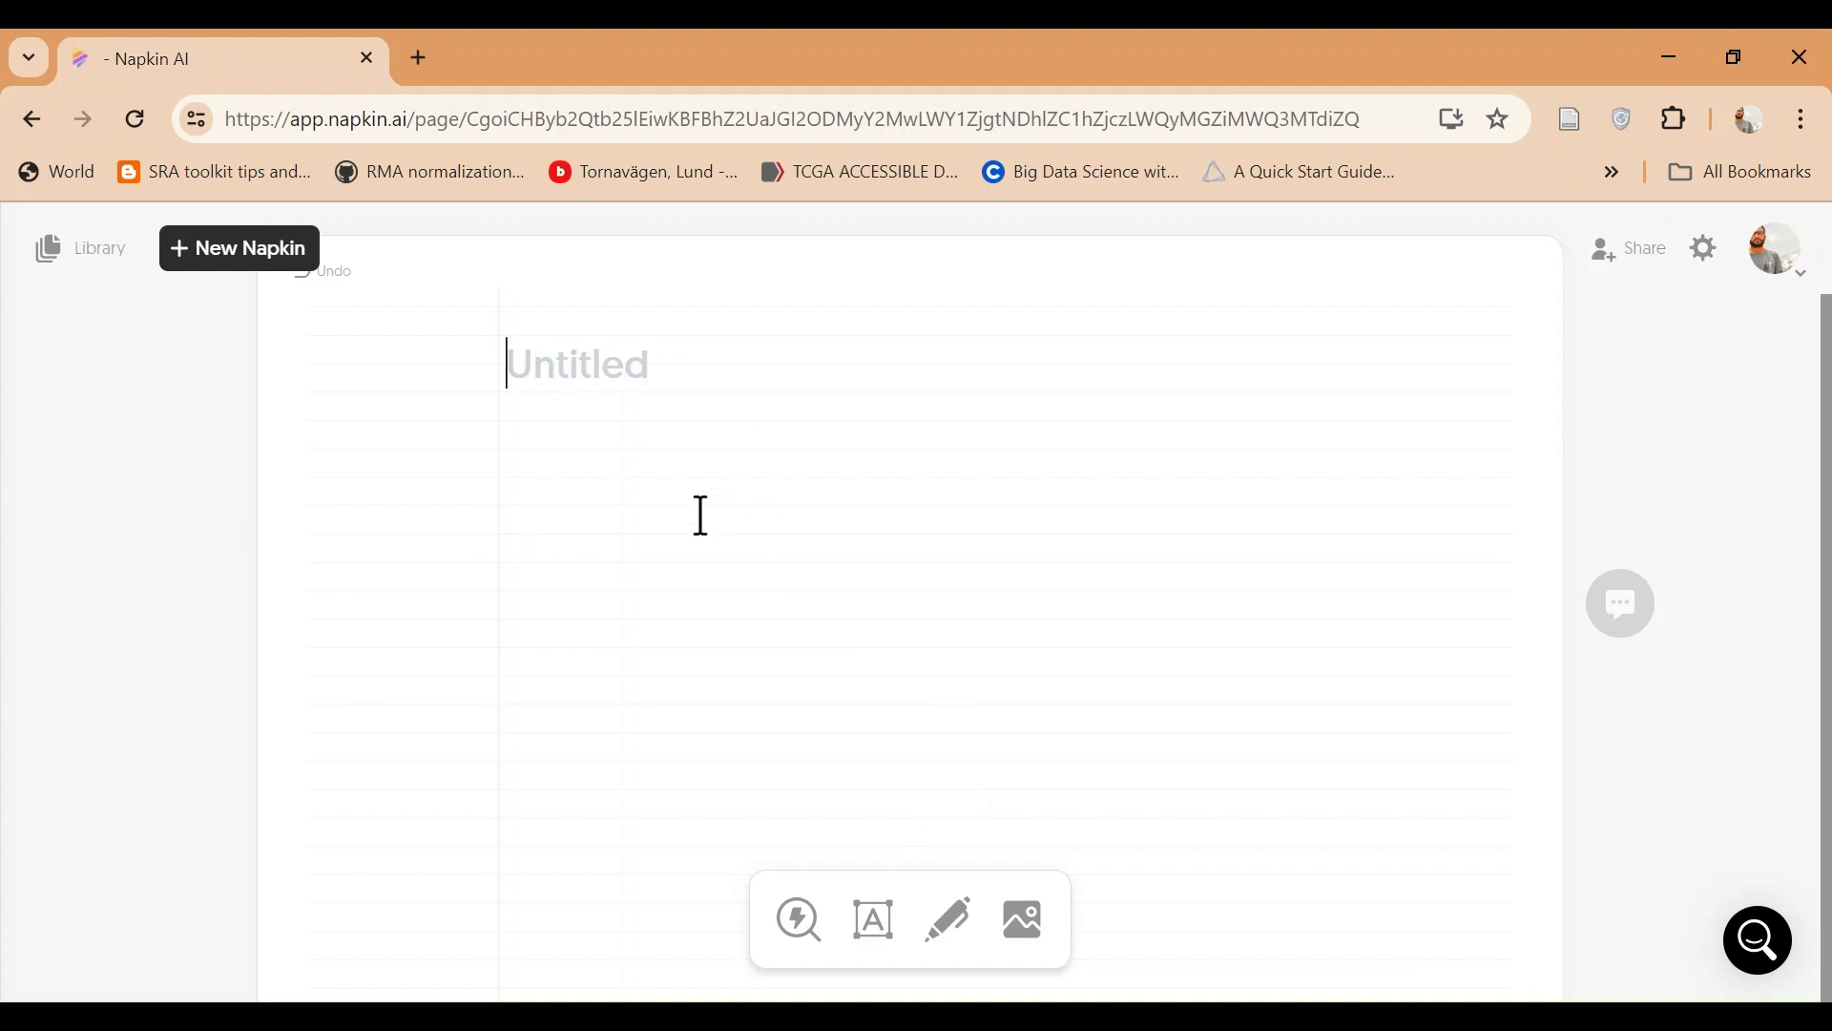
text(Single Nucleotide substitution or point mutations  Insertions or deletions (Indels)   Copy Number Variations Amplifications One copy amplifications High copy amplifications Deletions One copy or Heterozygous deletions Homozygous deletions  Large chromosomal variations or translocations  Abnormal expression)
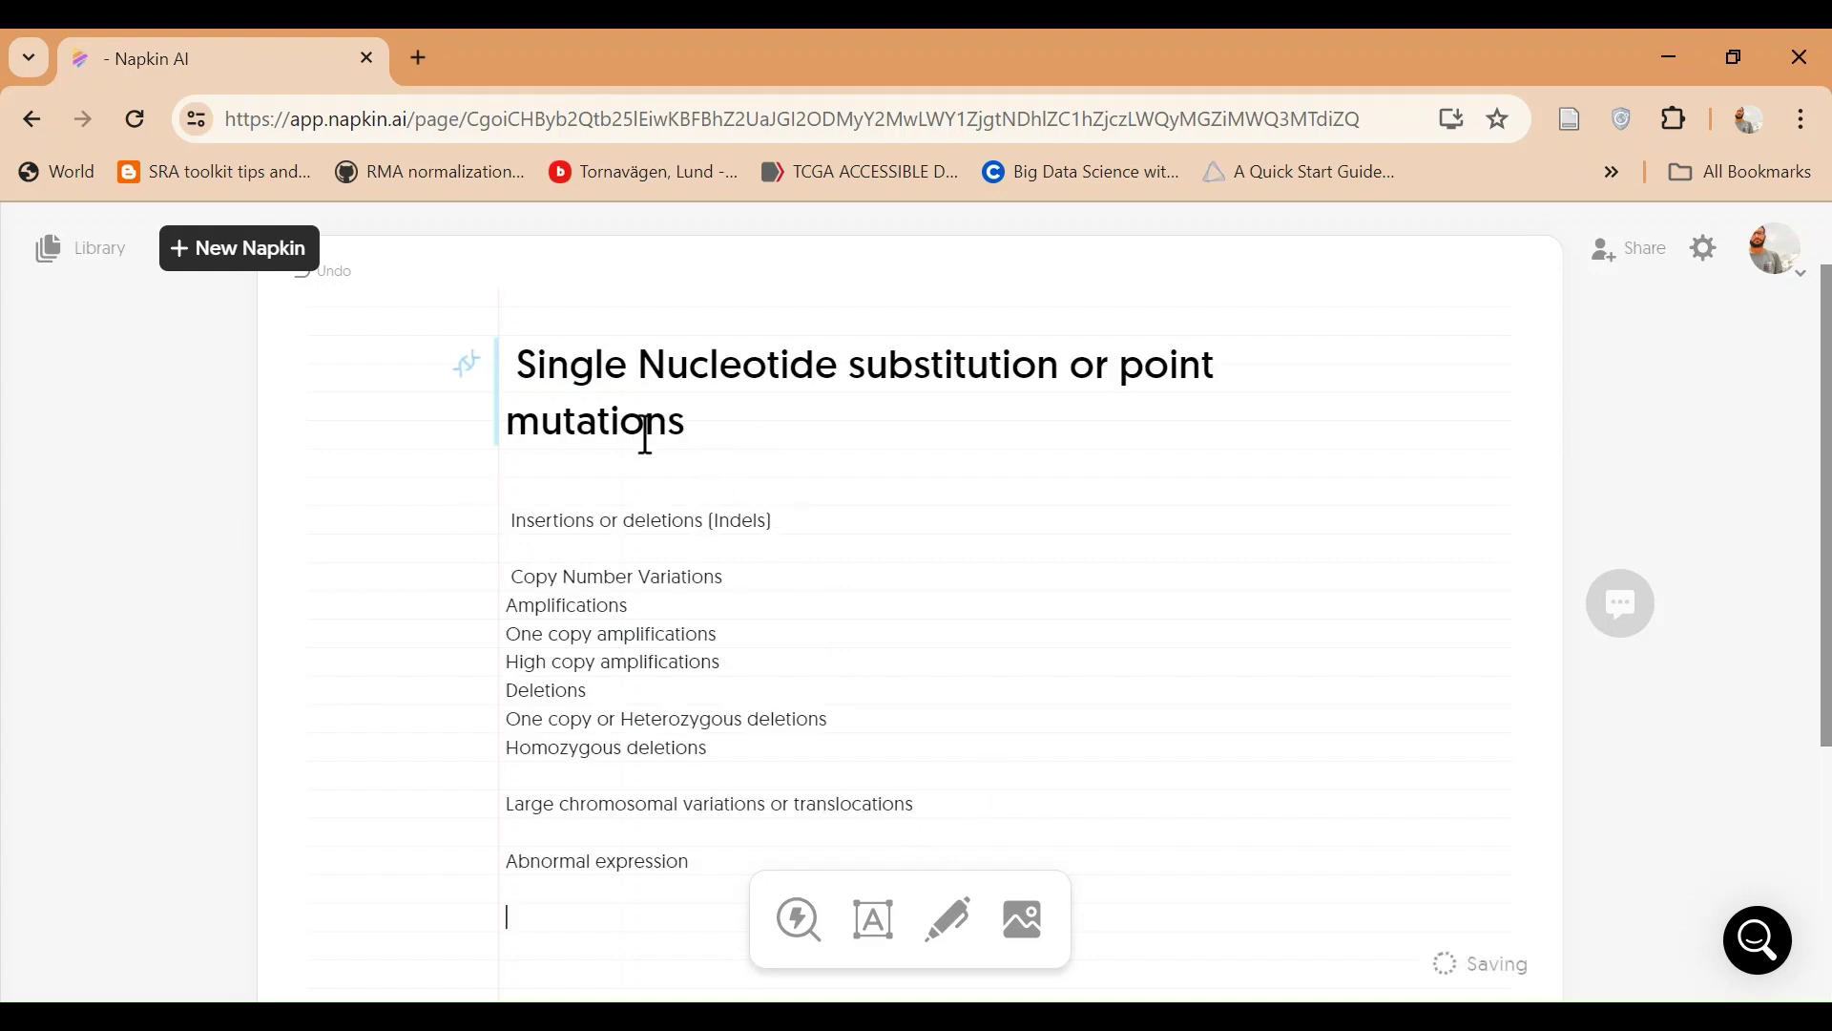
drag(687, 423, 520, 365)
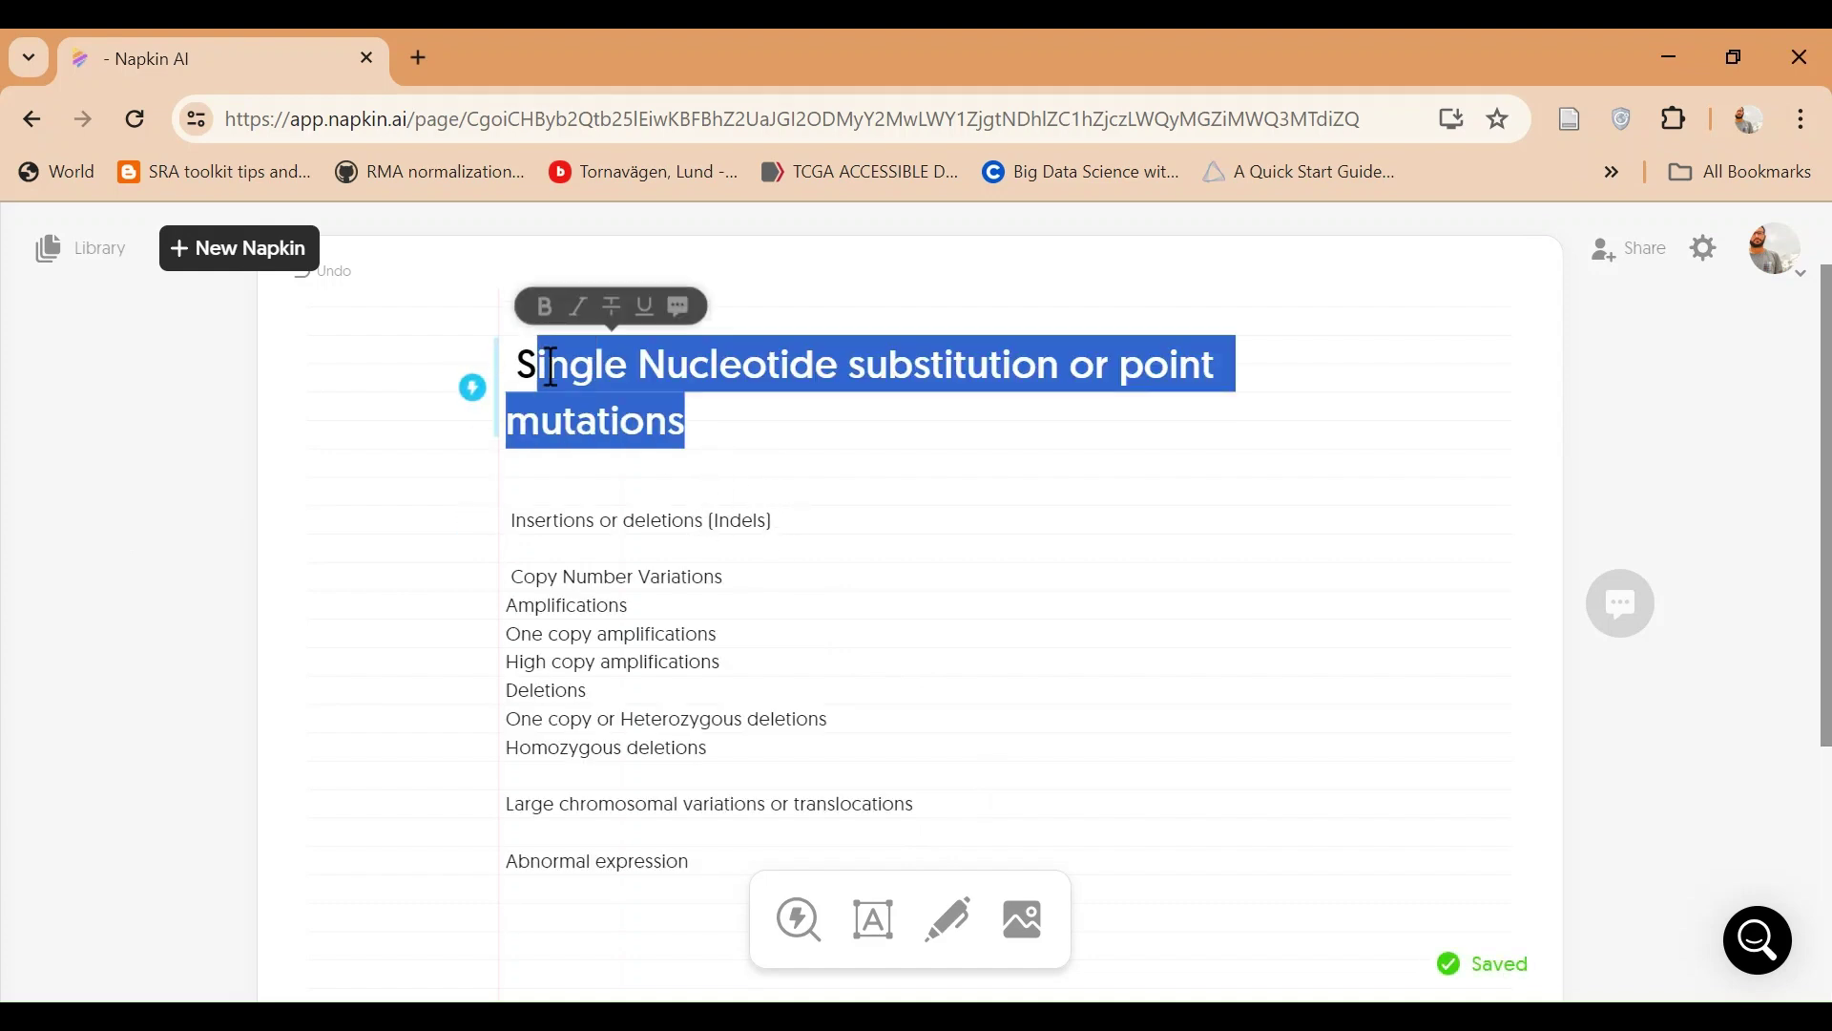
click(576, 422)
key(ctrl+a)
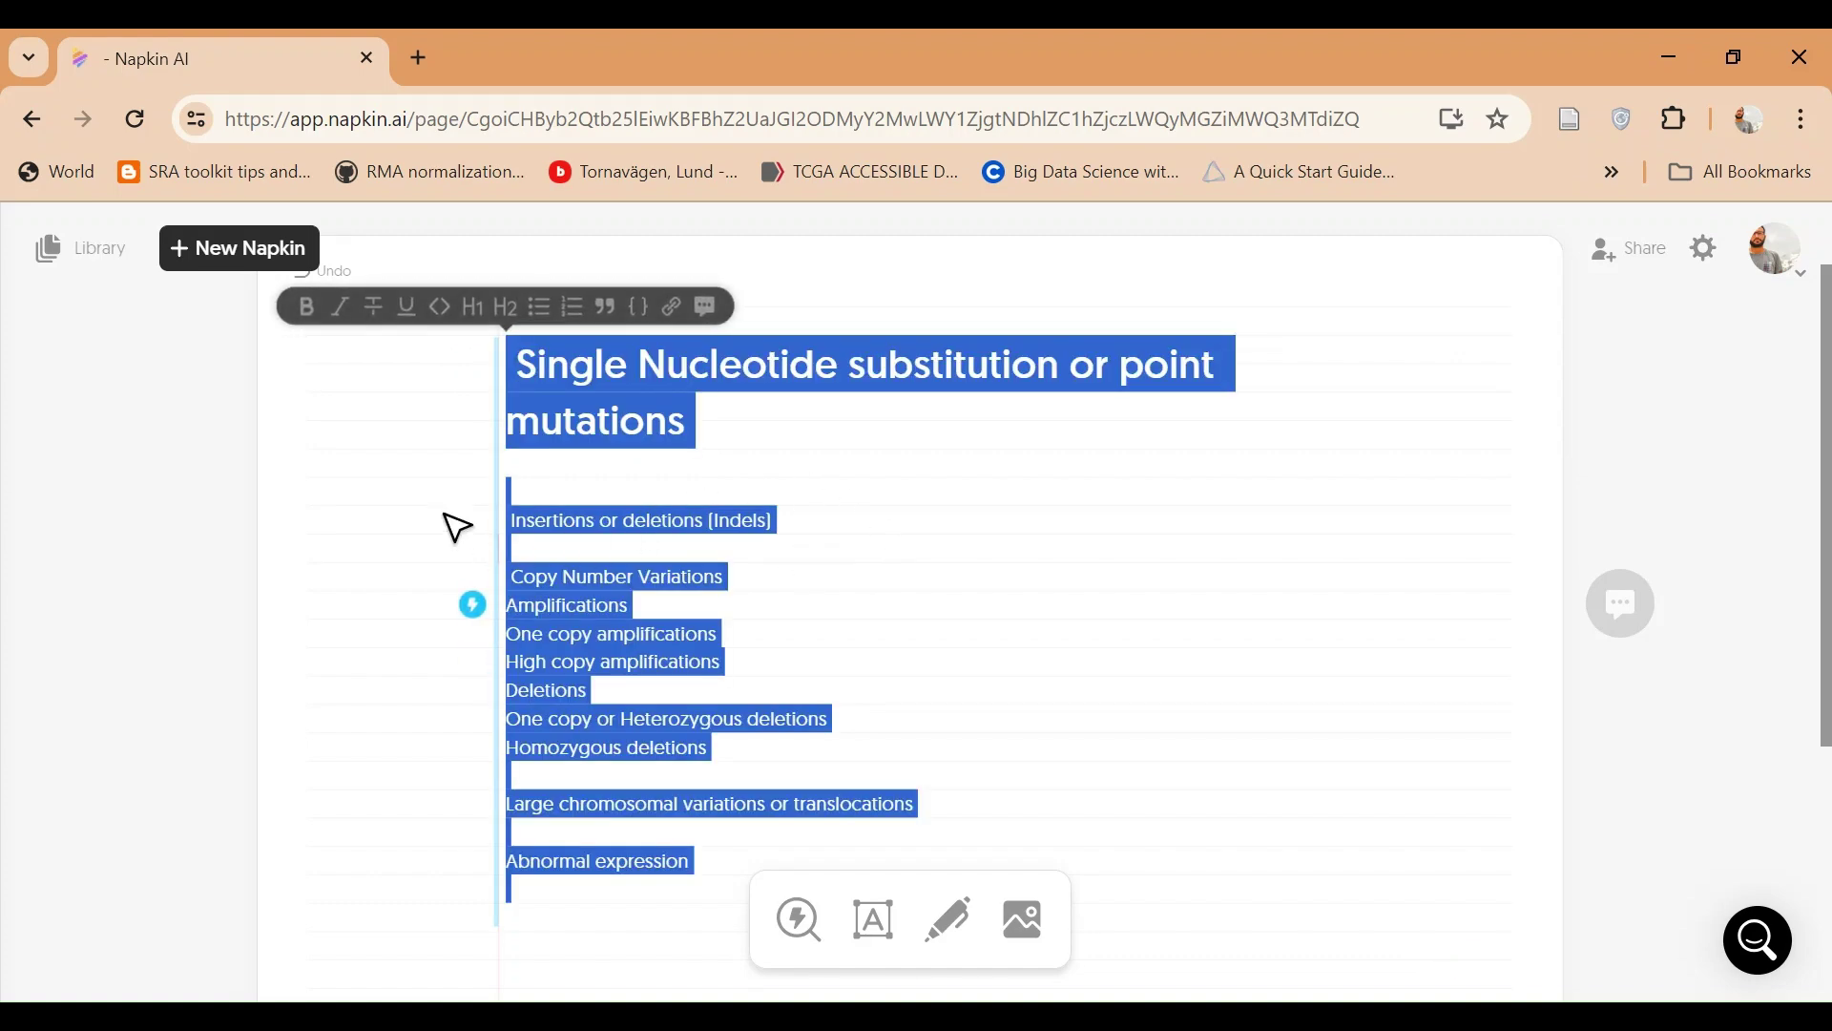
Generate a visual from the genetic-variation note text.
click(473, 607)
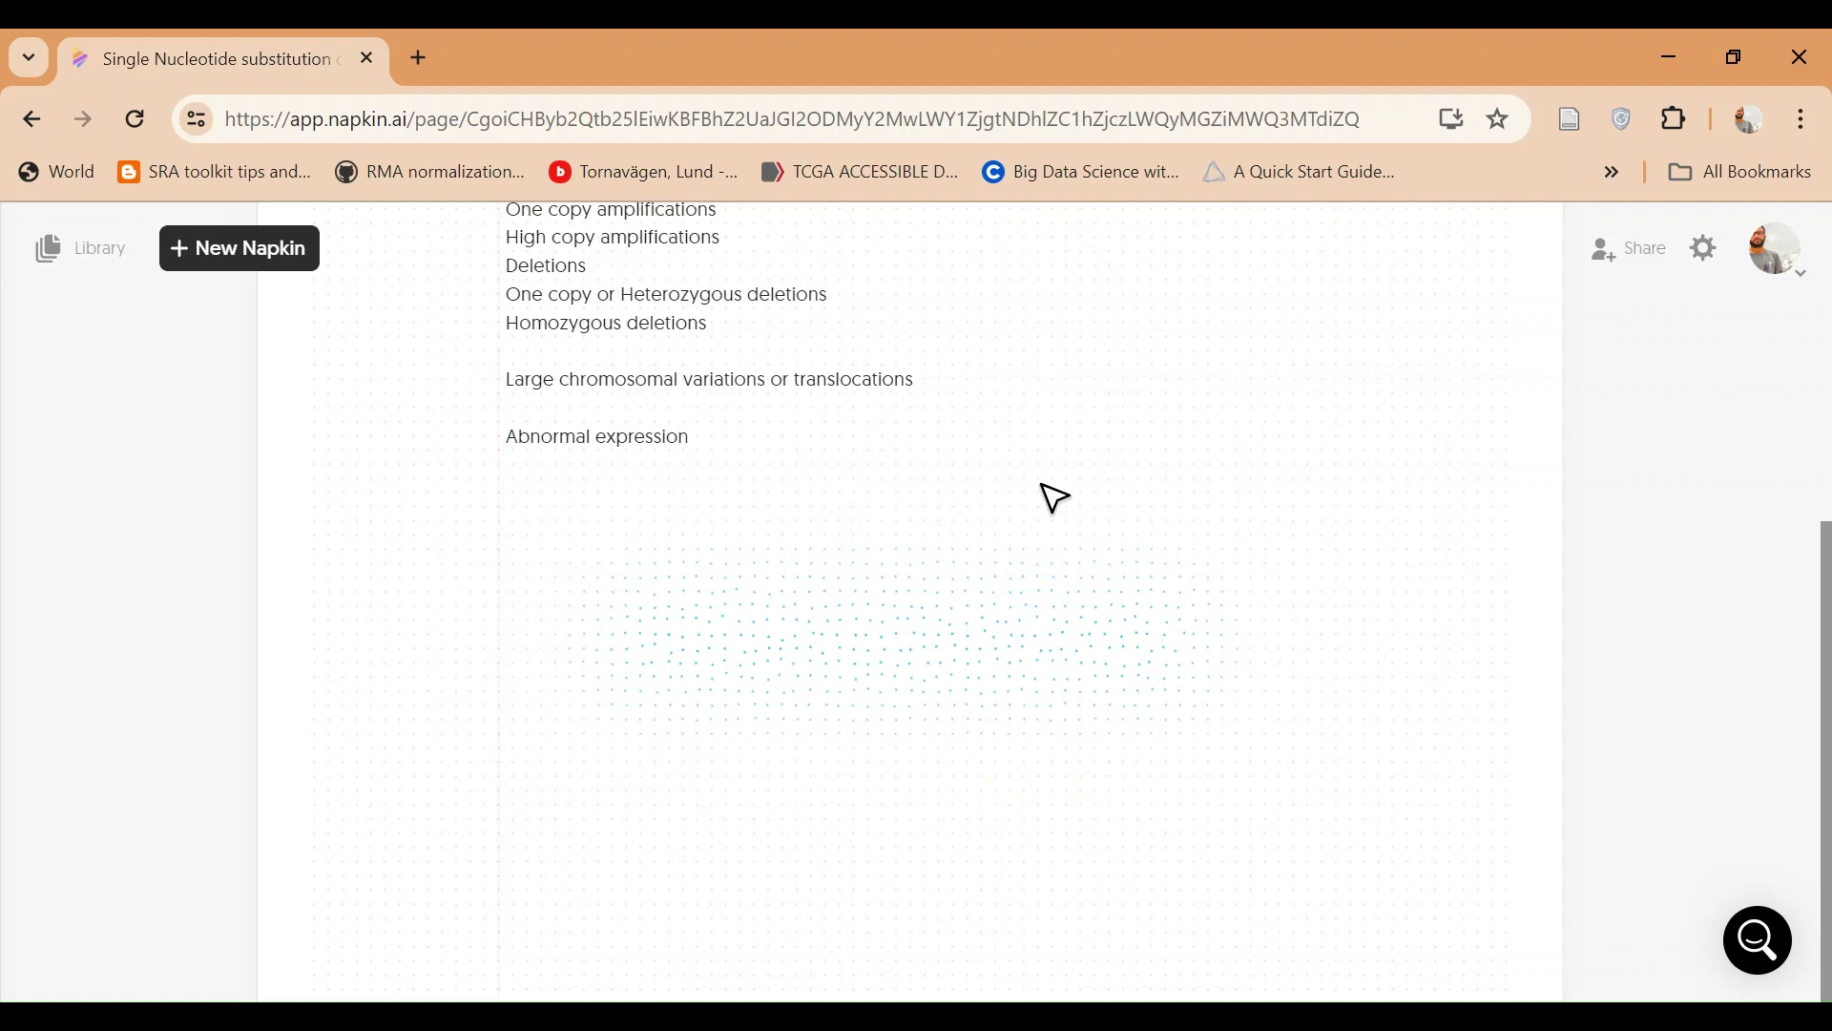
scroll(601, 438, up, 3)
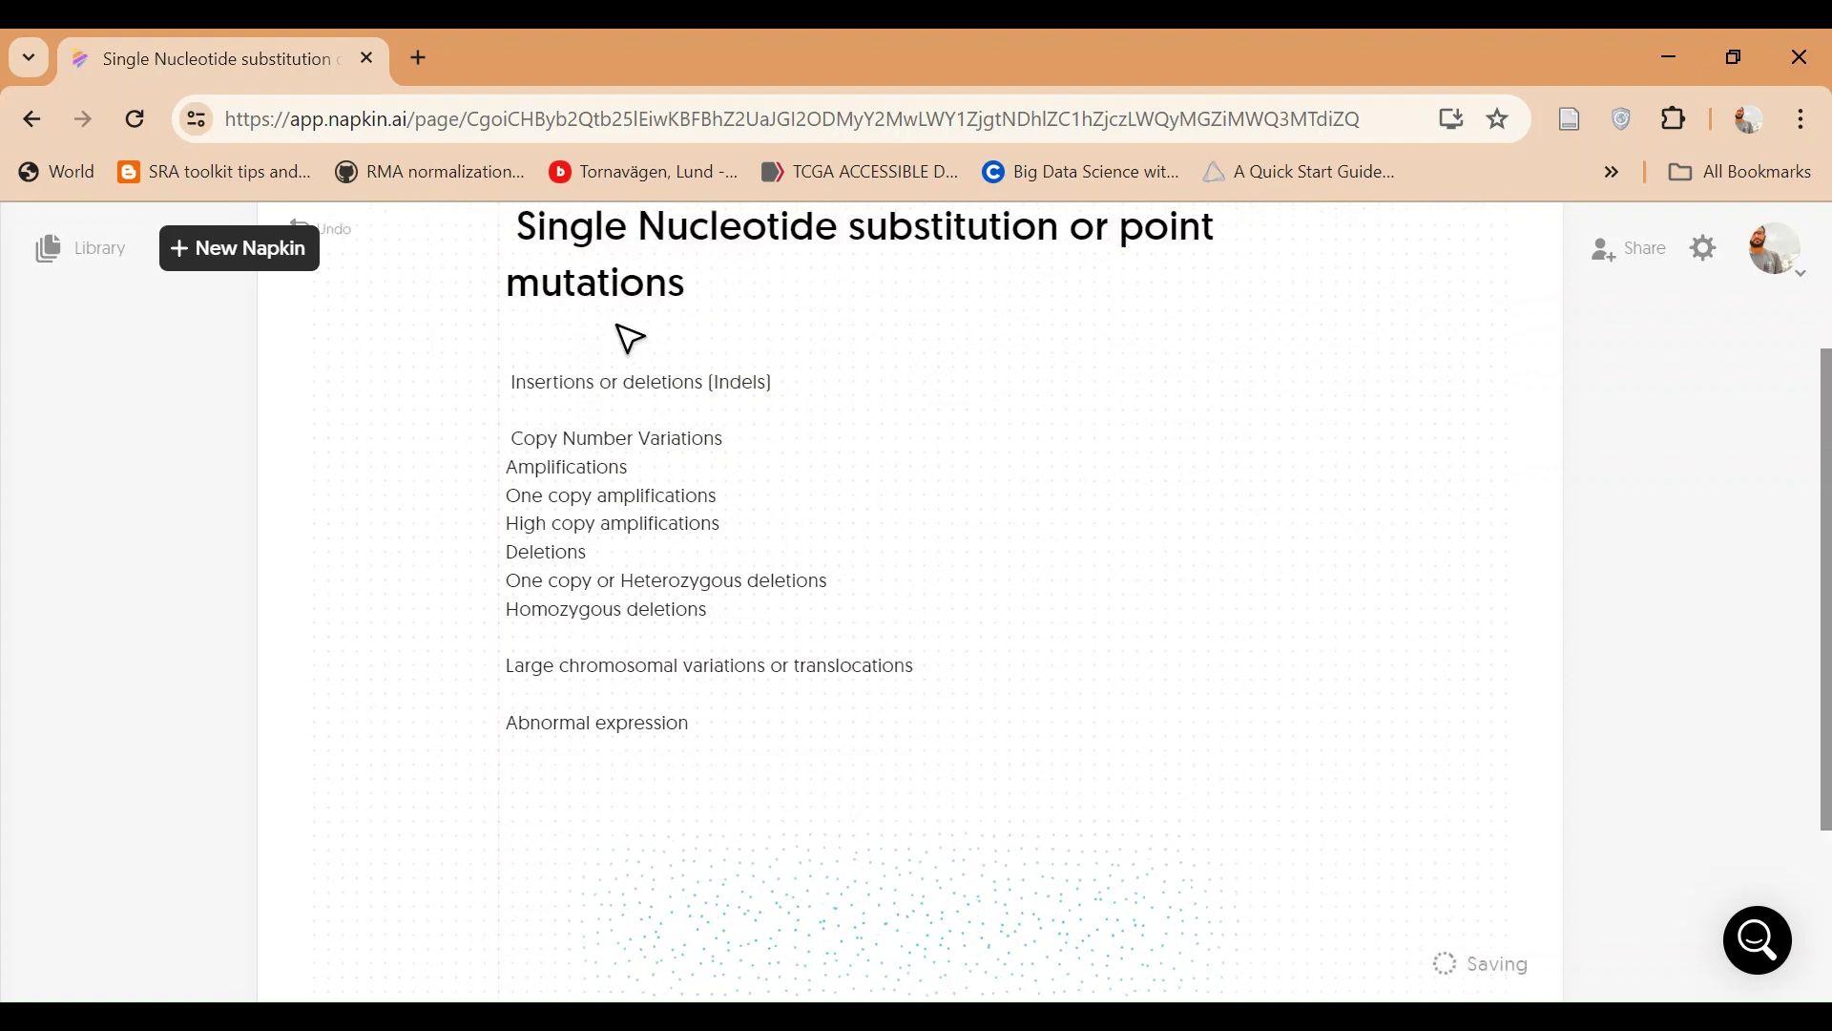
scroll(421, 830, down, 3)
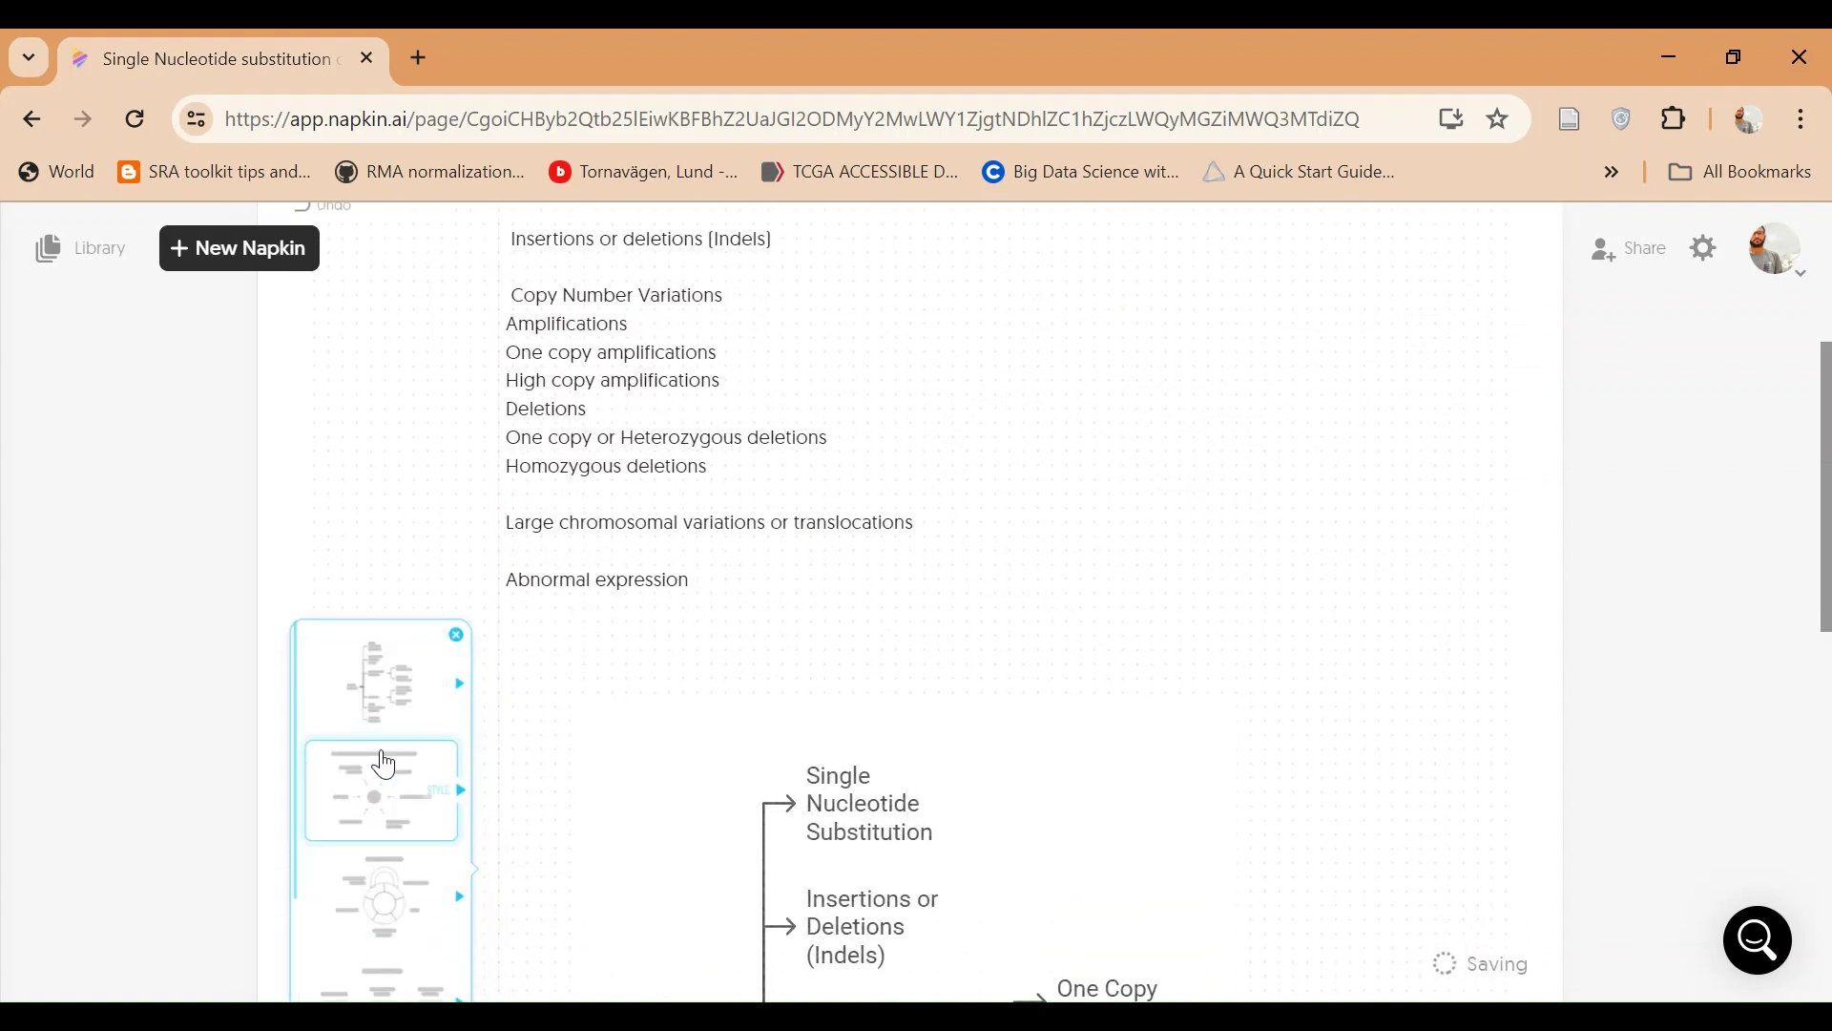
scroll(383, 723, down, 2)
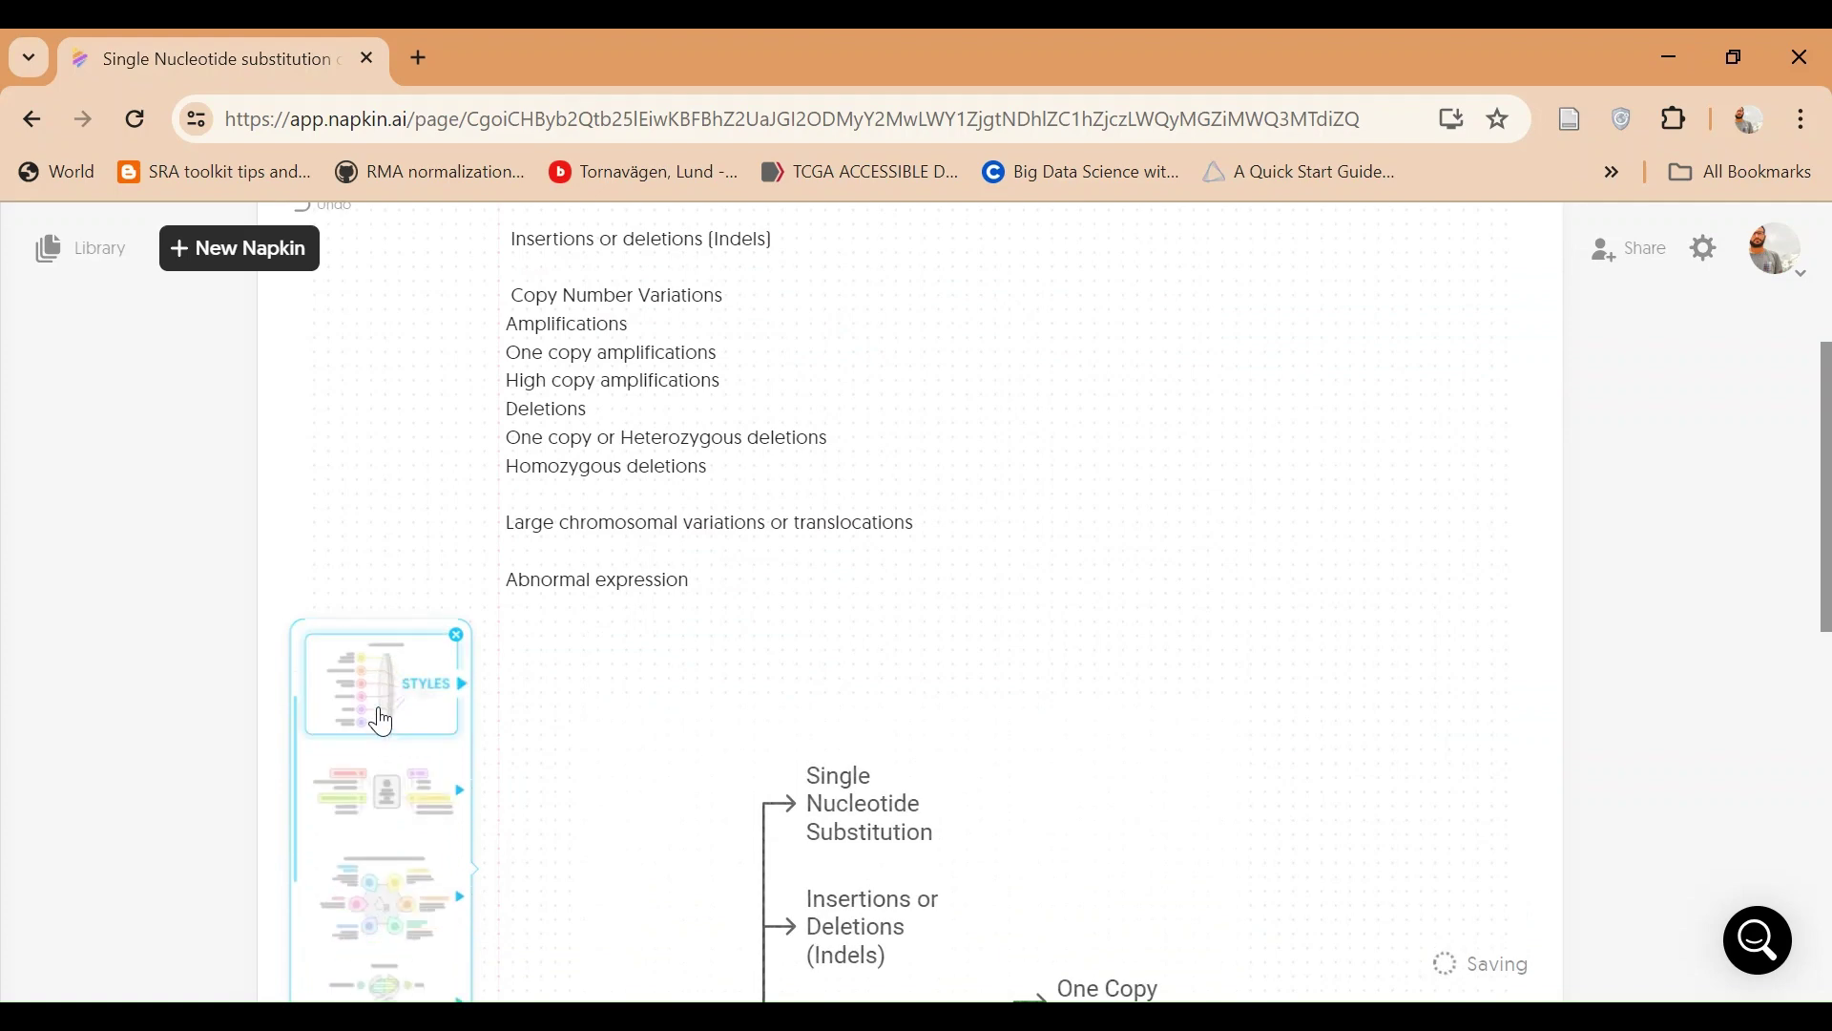
Browse alternative diagram styles, then go back to the tree layout choices.
click(382, 722)
scroll(808, 662, down, 3)
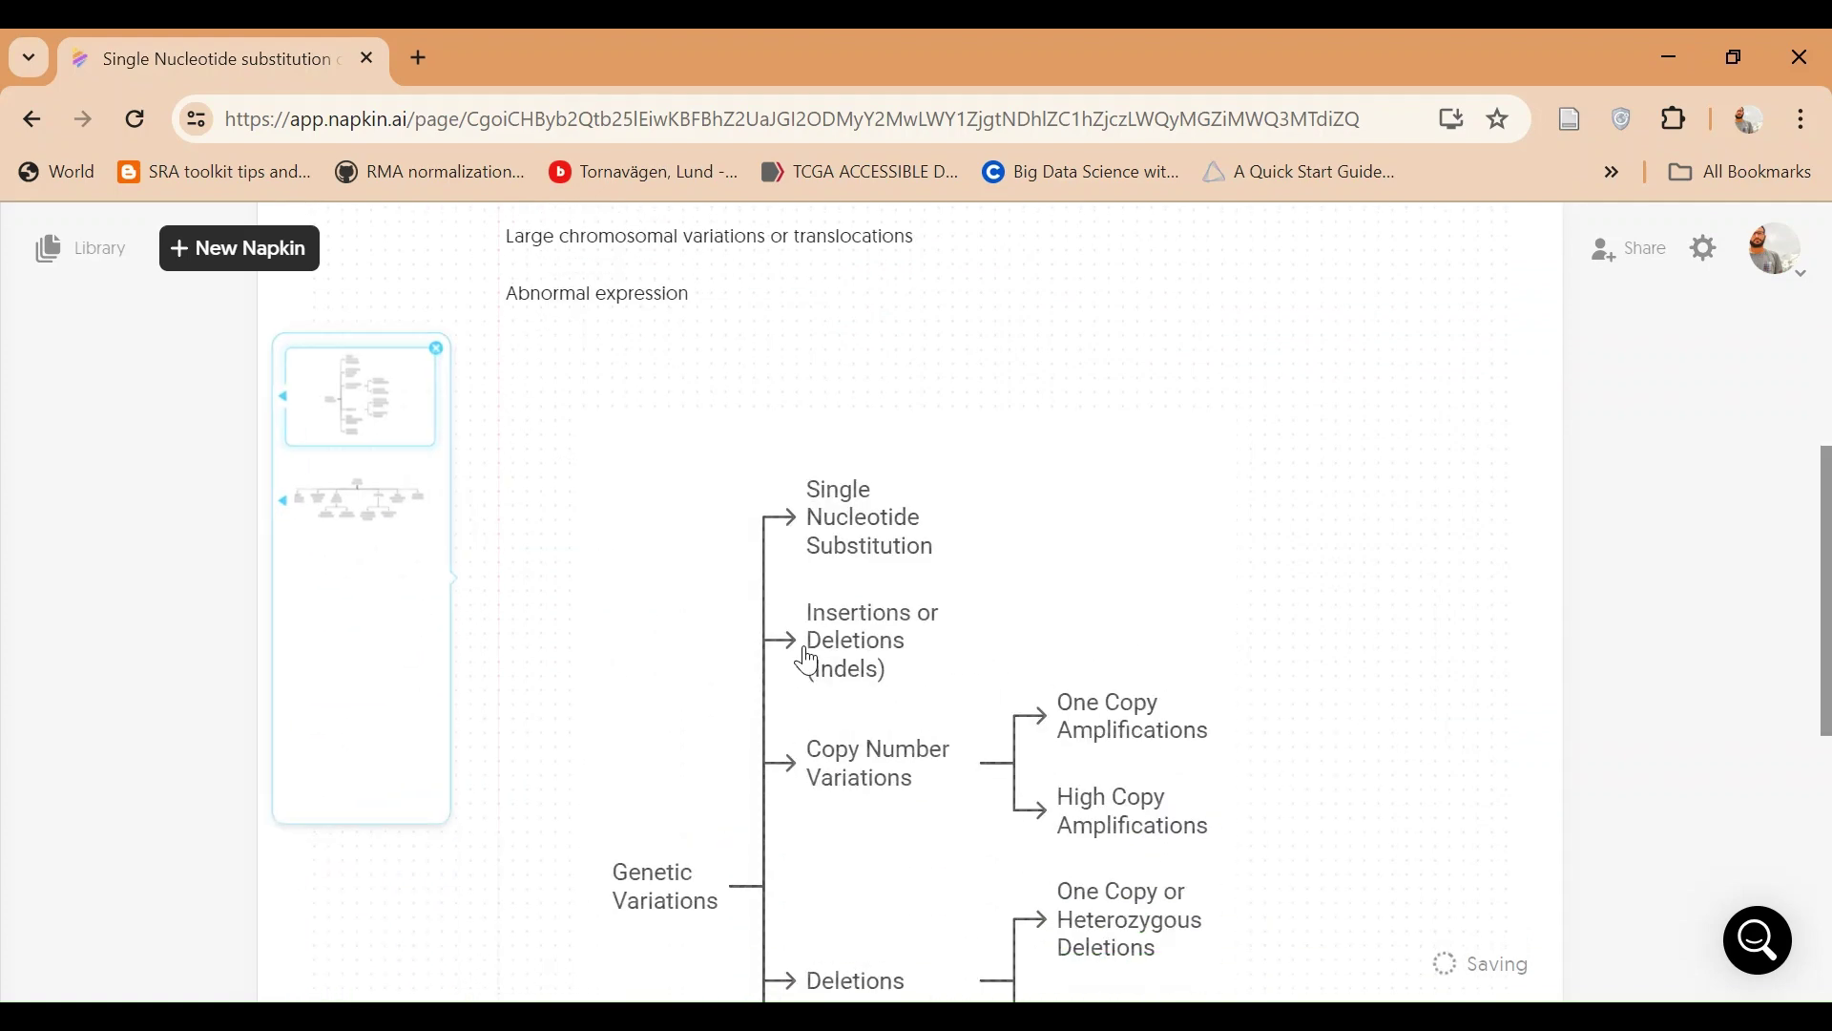
scroll(809, 661, down, 3)
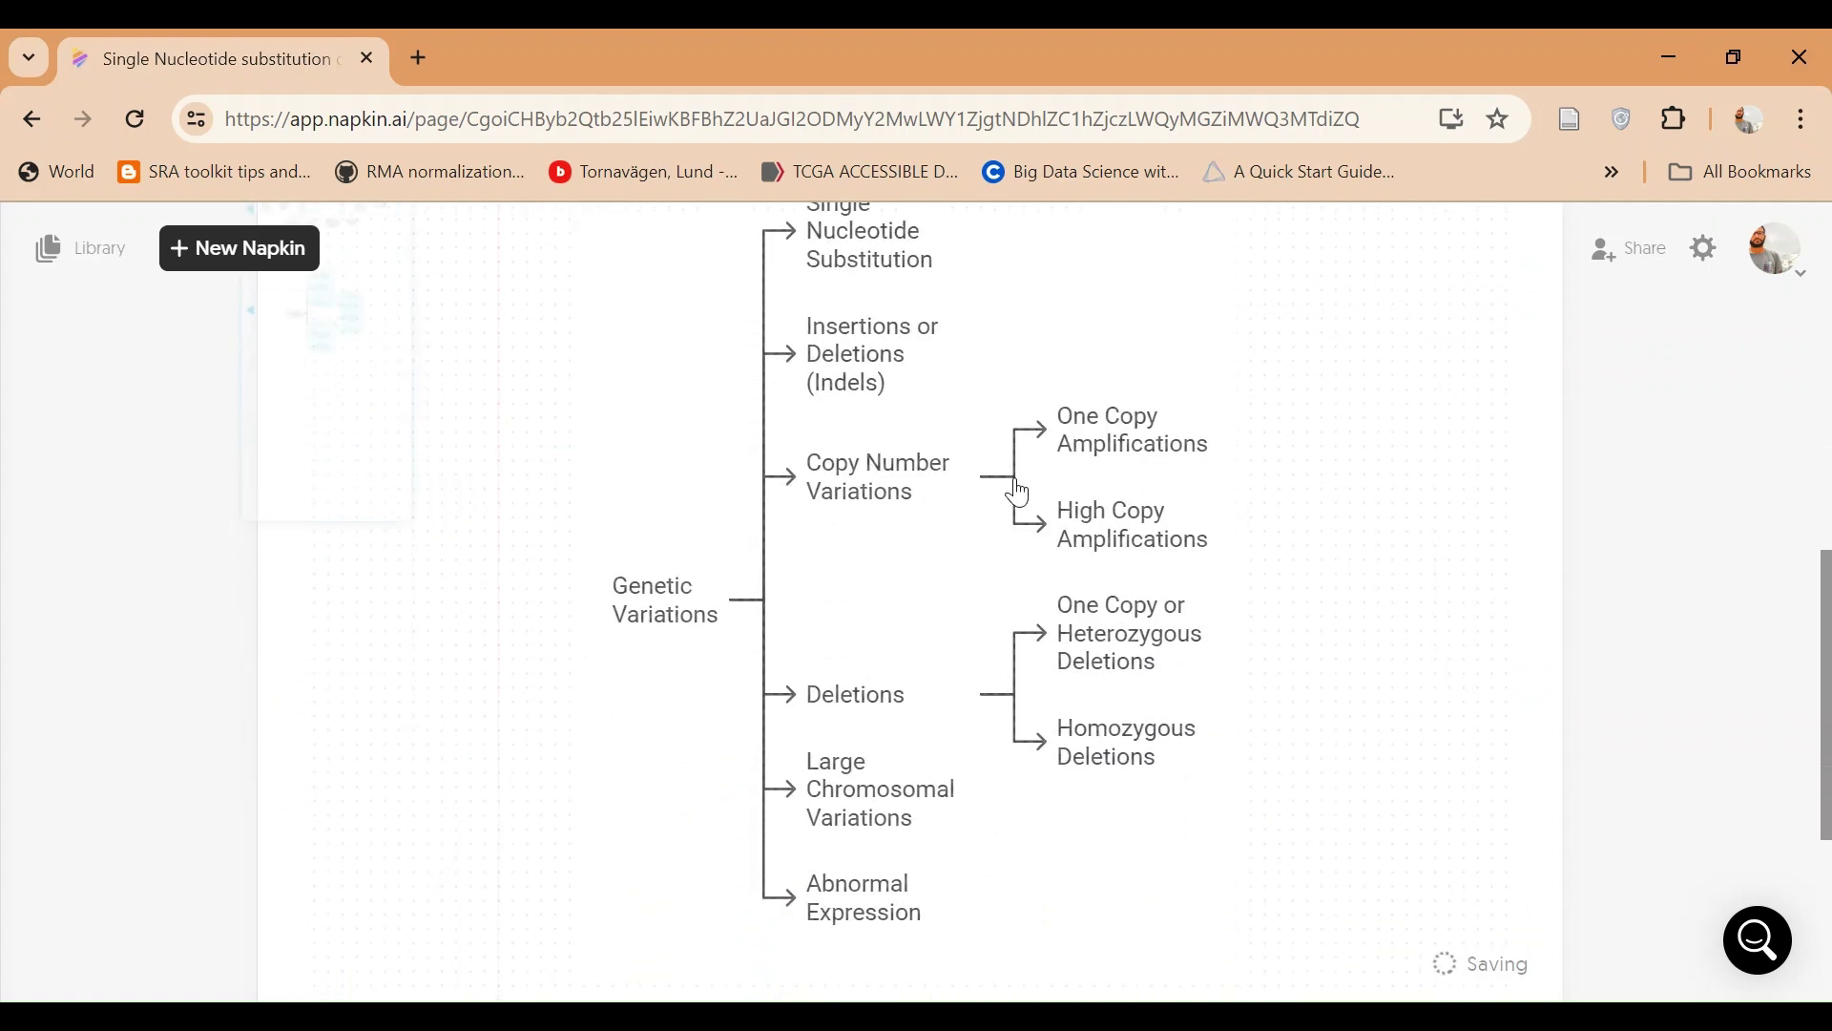
scroll(961, 646, up, 3)
click(735, 540)
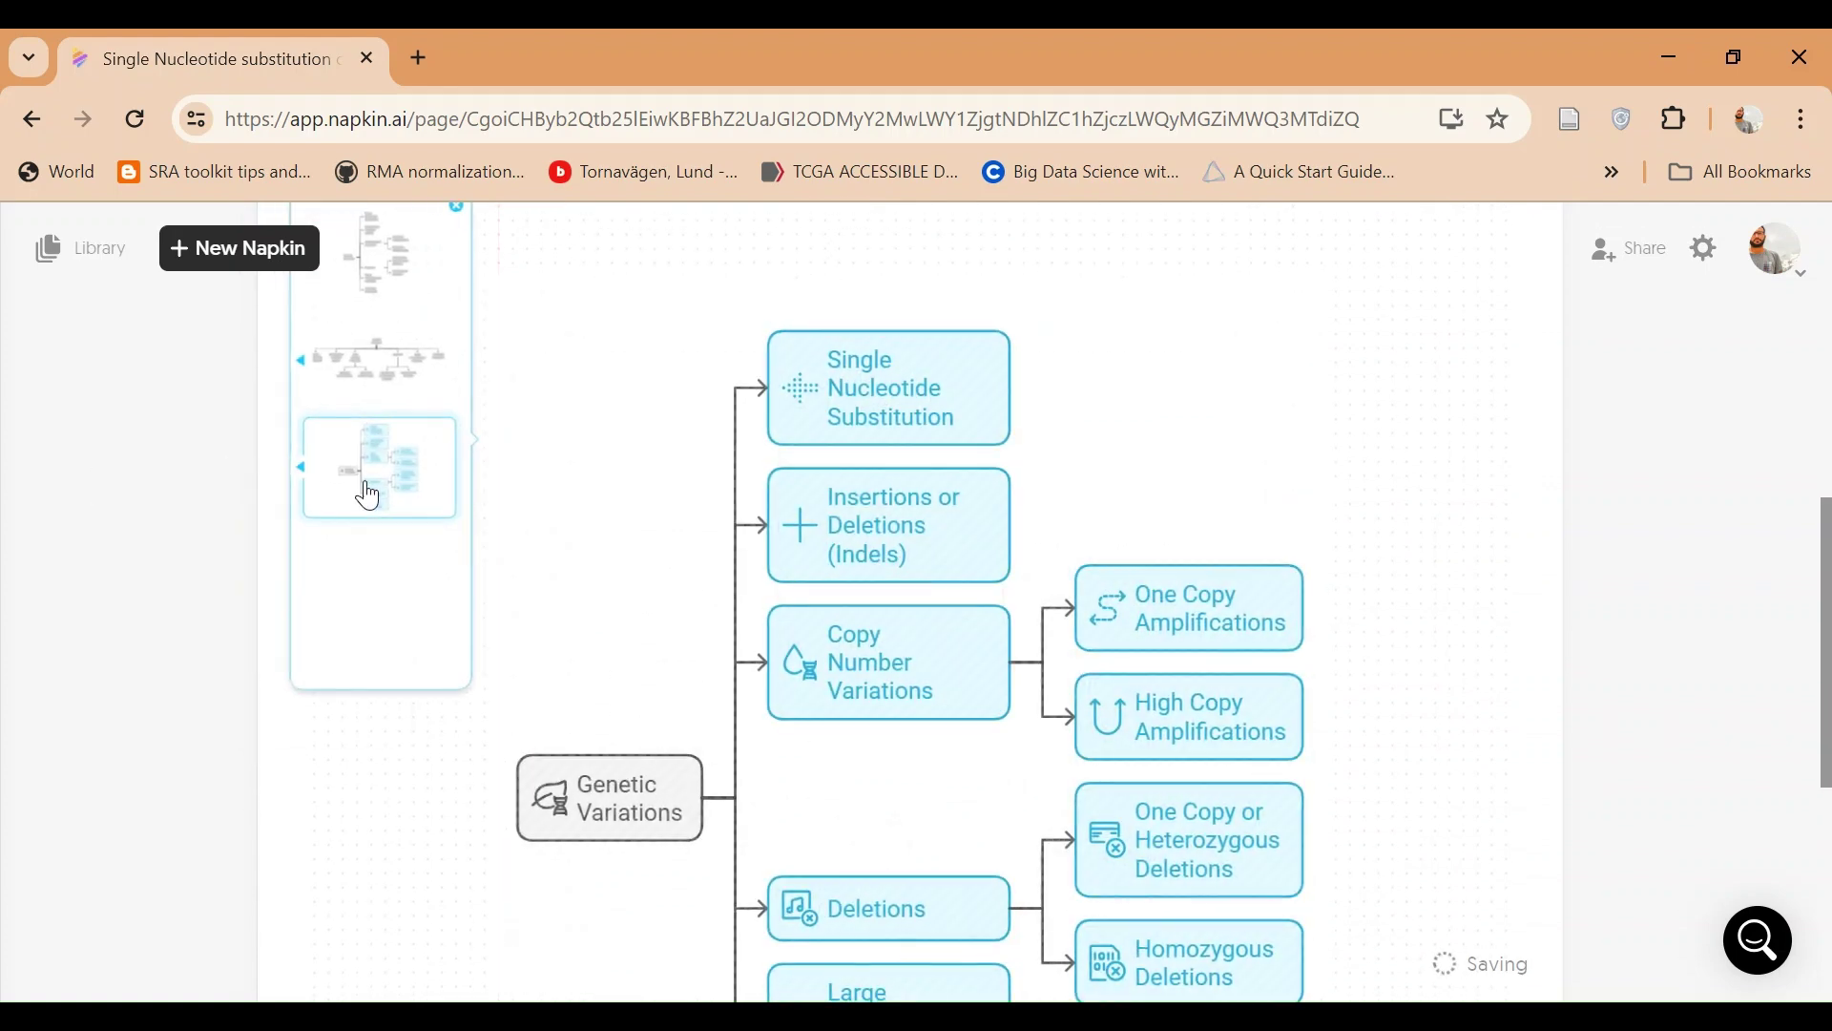
scroll(368, 495, down, 3)
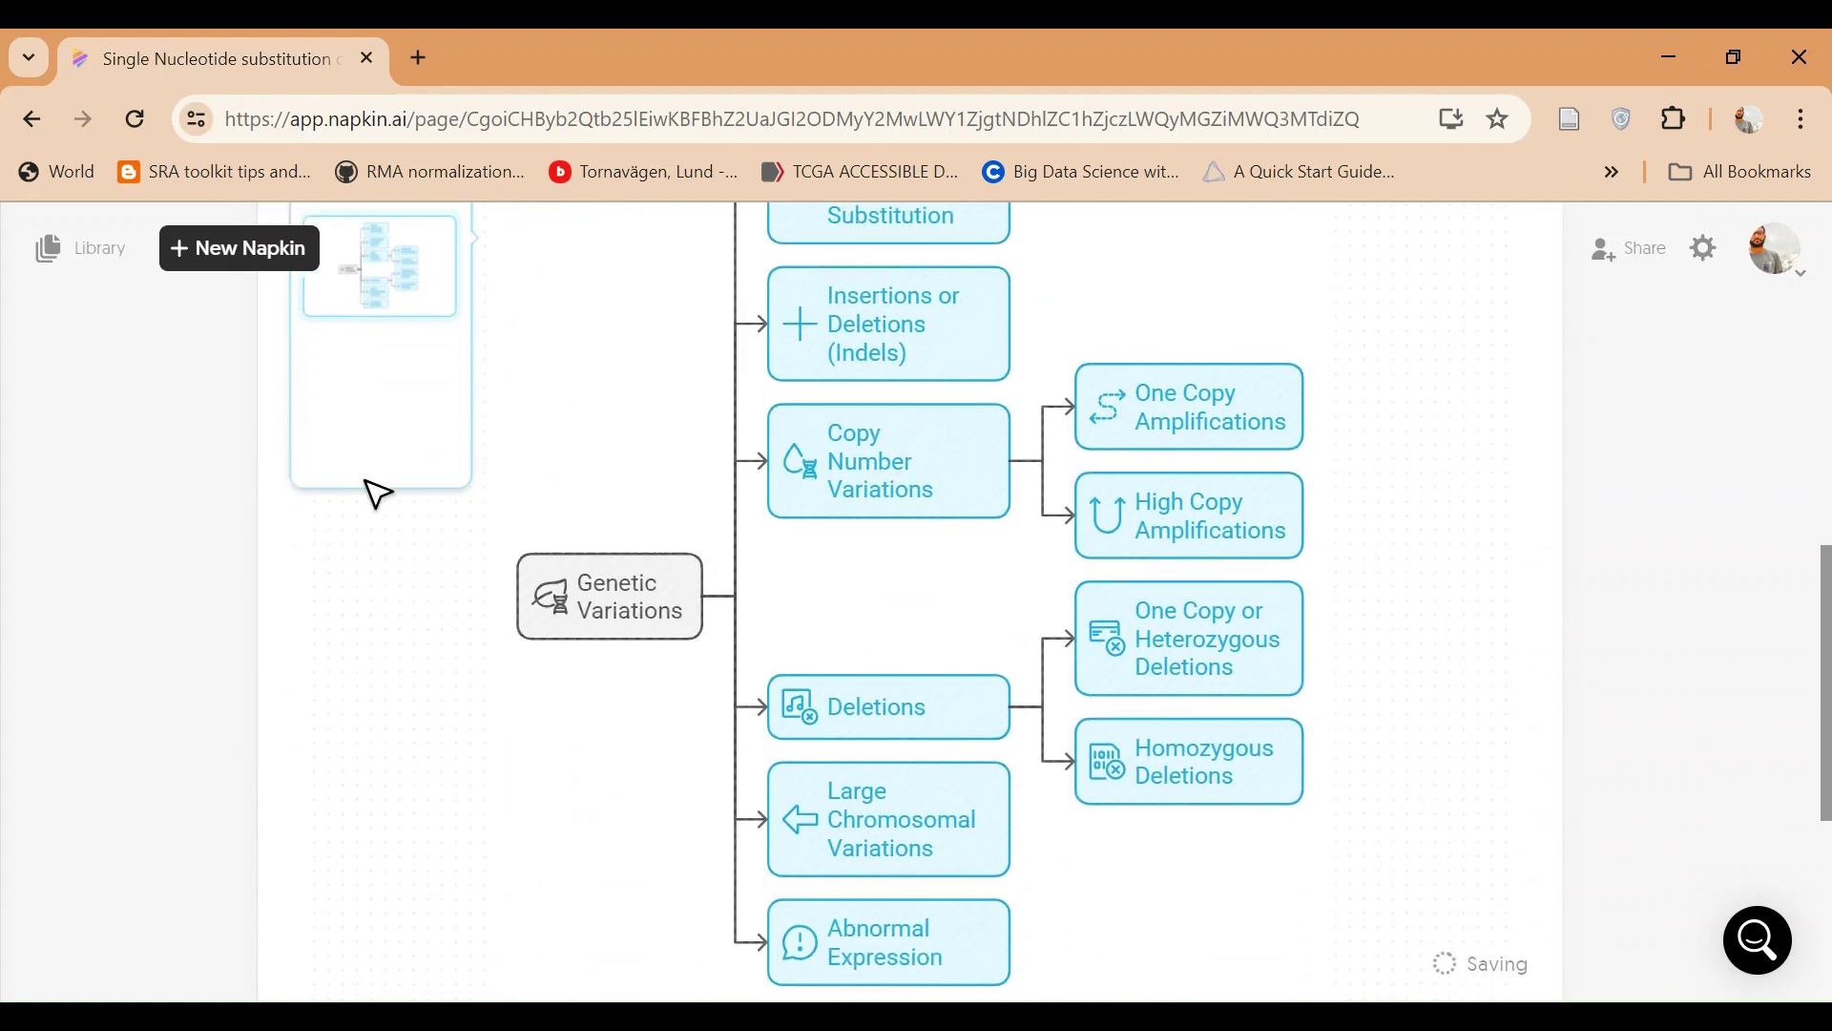
scroll(368, 495, up, 5)
click(300, 393)
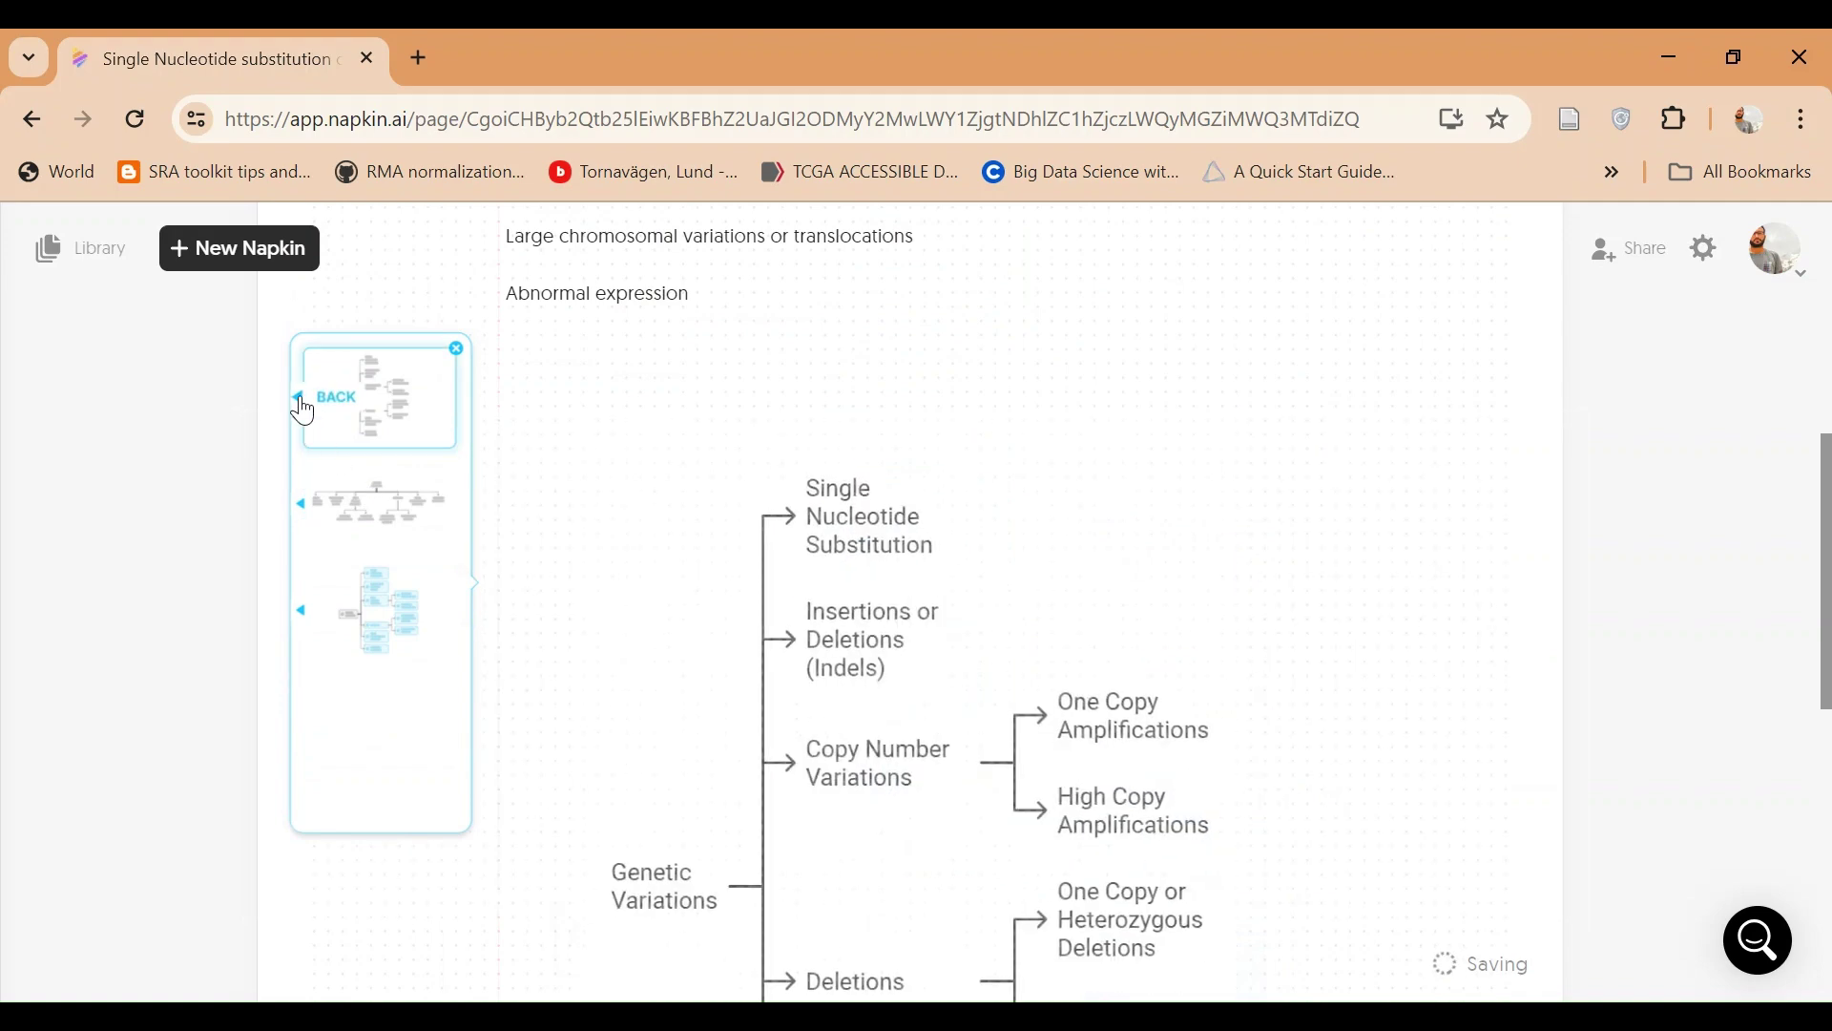
Switch to the 'Mapping Genetic Diversity' funnel, six mutation types converging on one understanding.
click(431, 616)
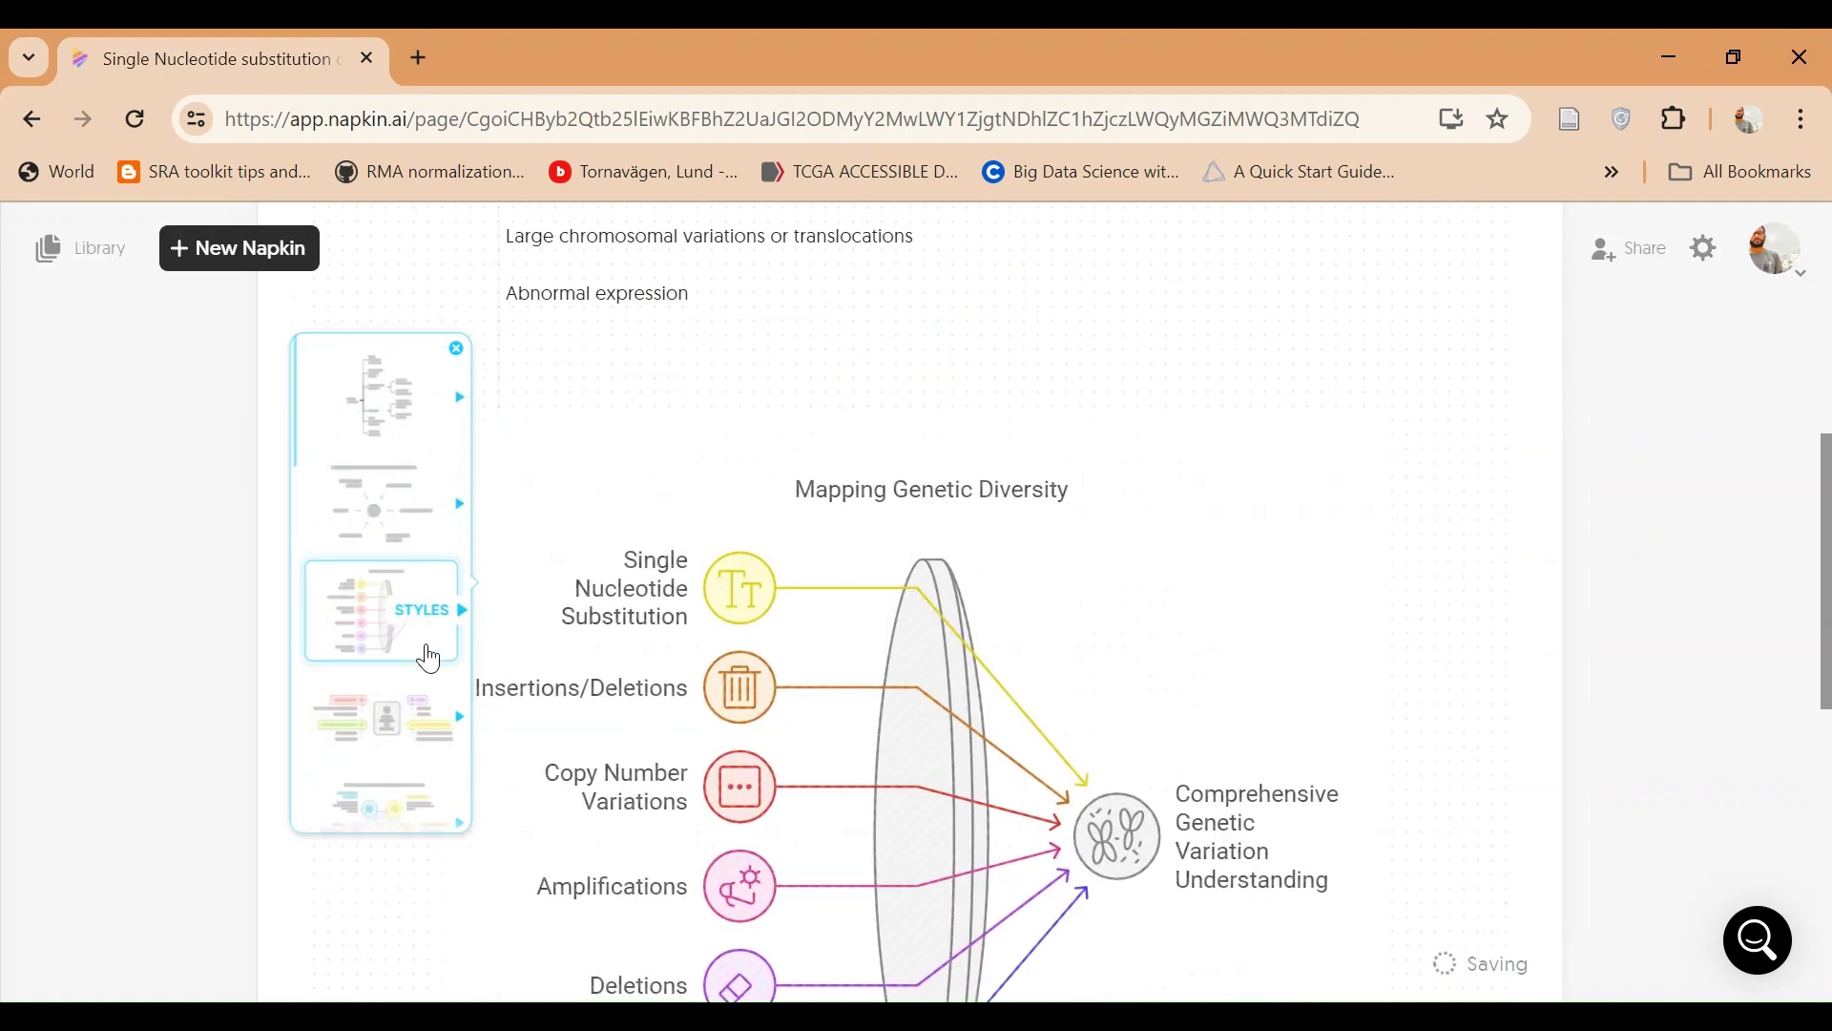
scroll(709, 636, down, 2)
scroll(711, 641, down, 2)
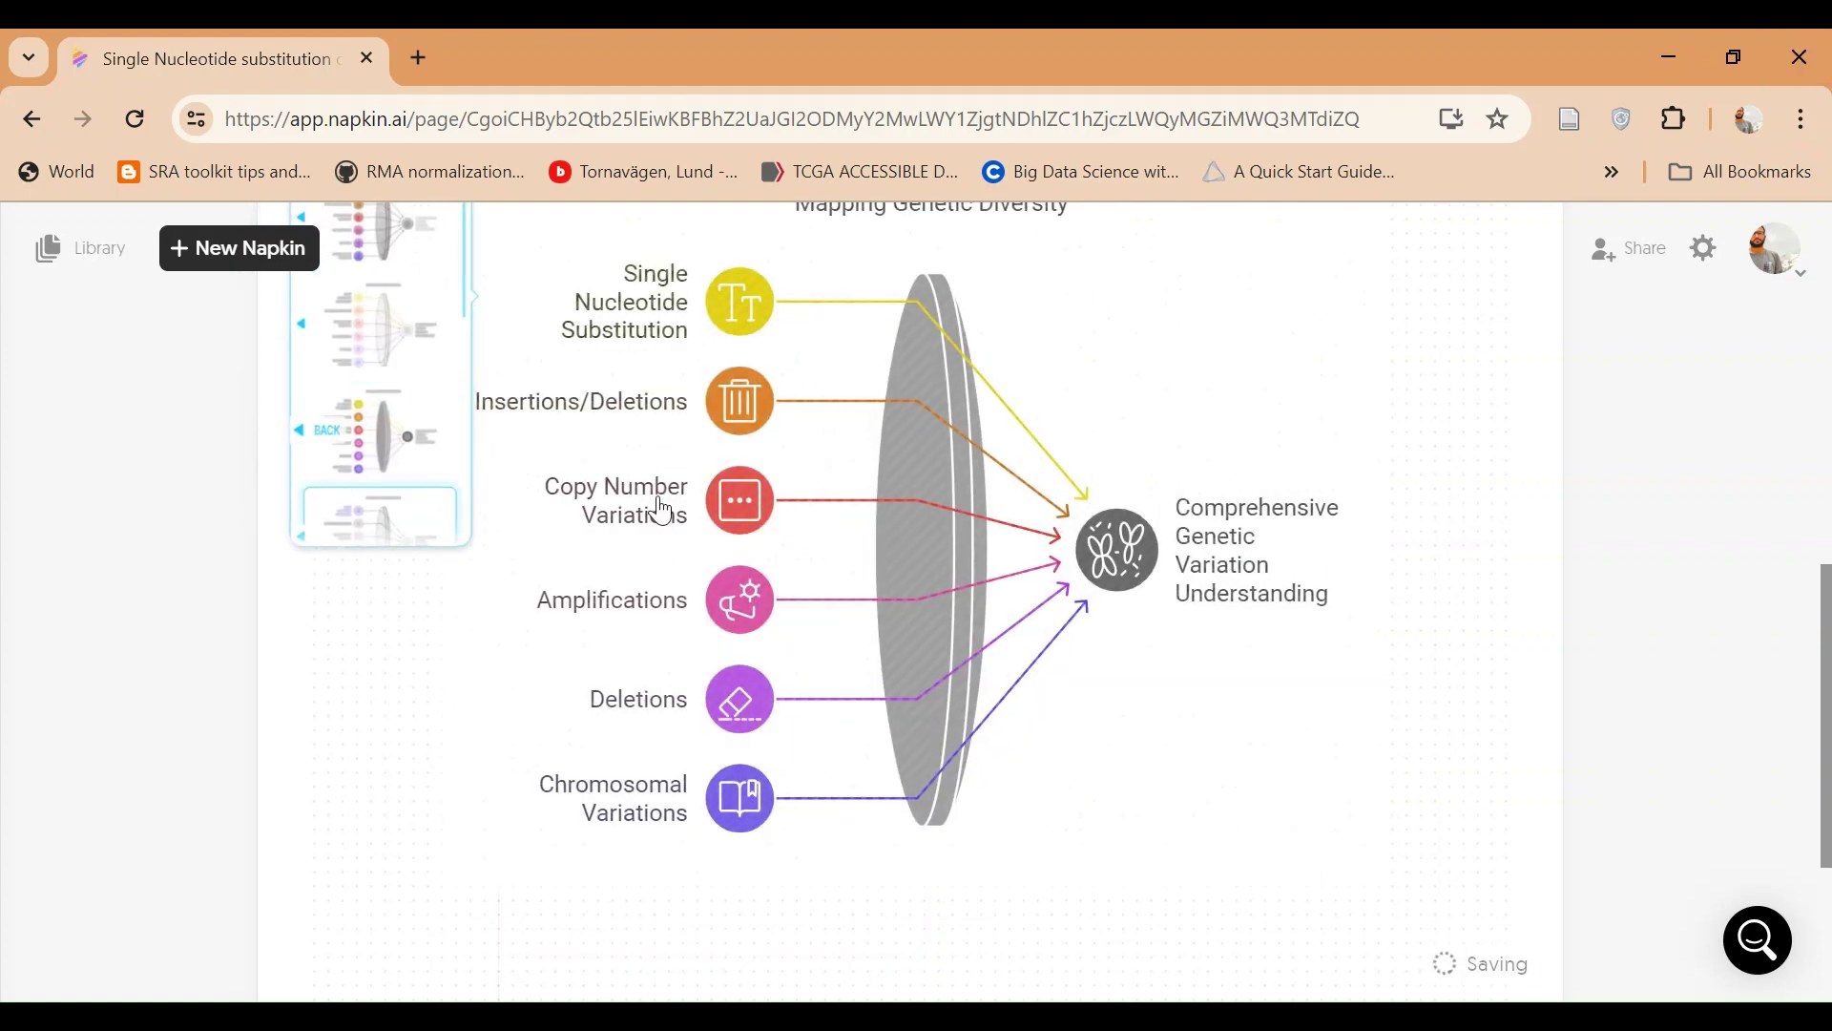
scroll(1112, 551, down, 3)
scroll(1112, 550, up, 10)
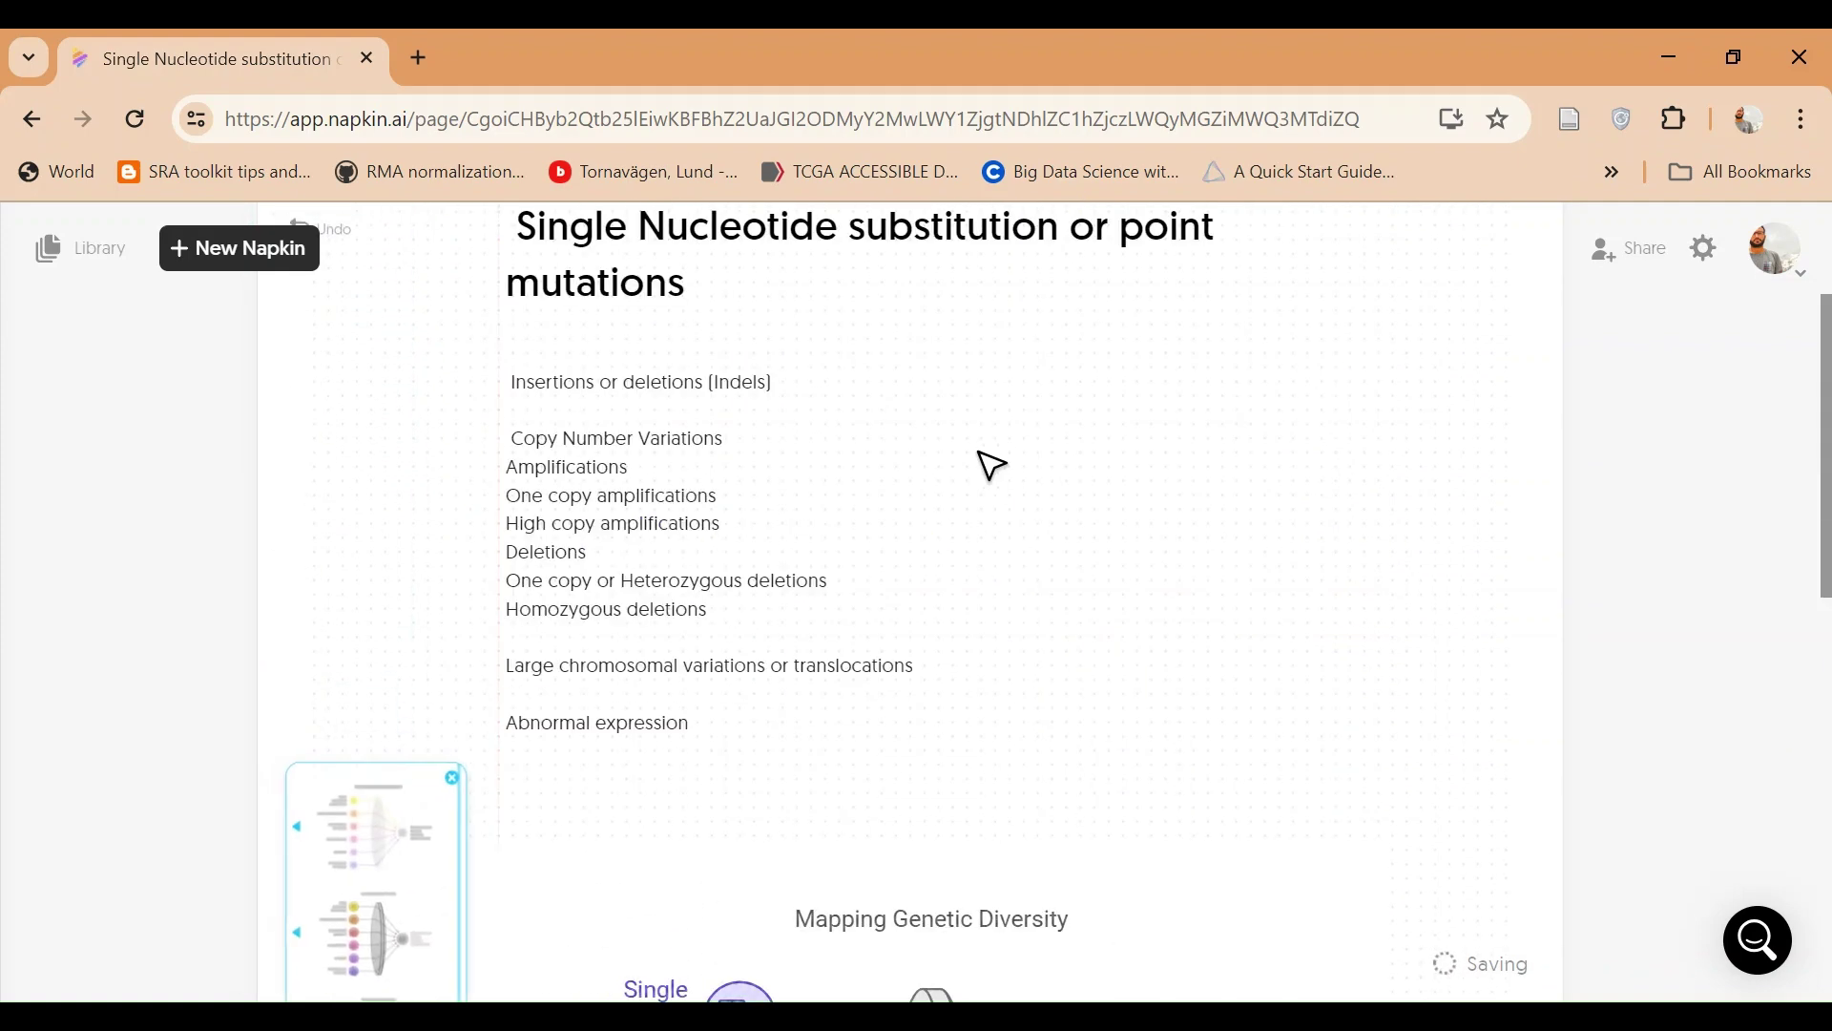
scroll(1022, 462, down, 5)
scroll(1020, 477, down, 3)
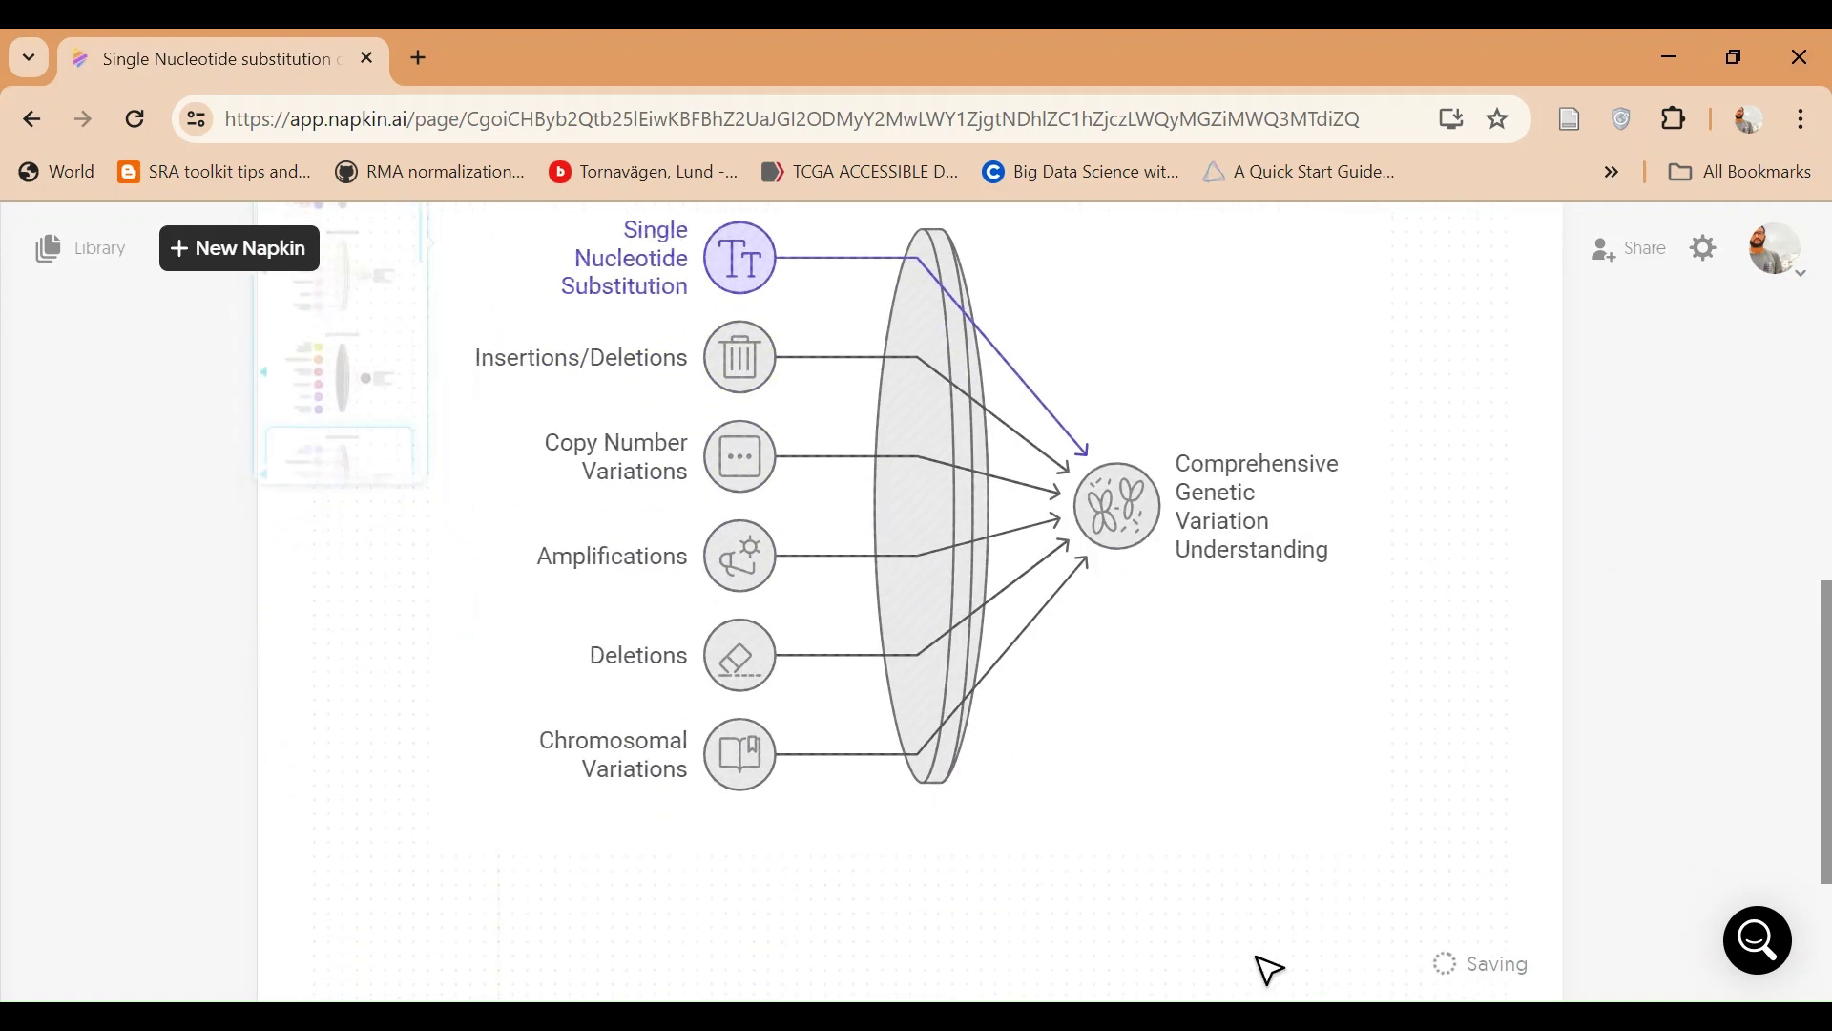